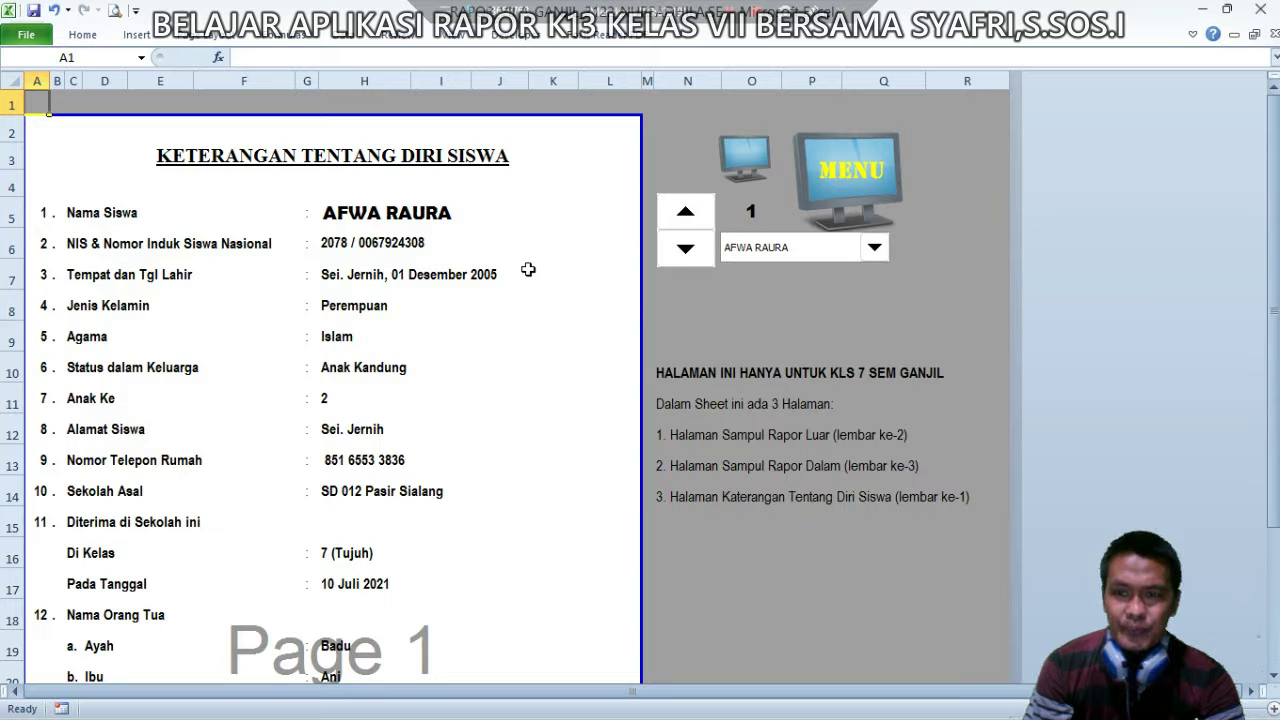
Review the student information and report cover pages through page 3 and return to the main menu.
{"action": "left_click_drag", "start_coordinate": [1276, 150], "coordinate": [1275, 274]}
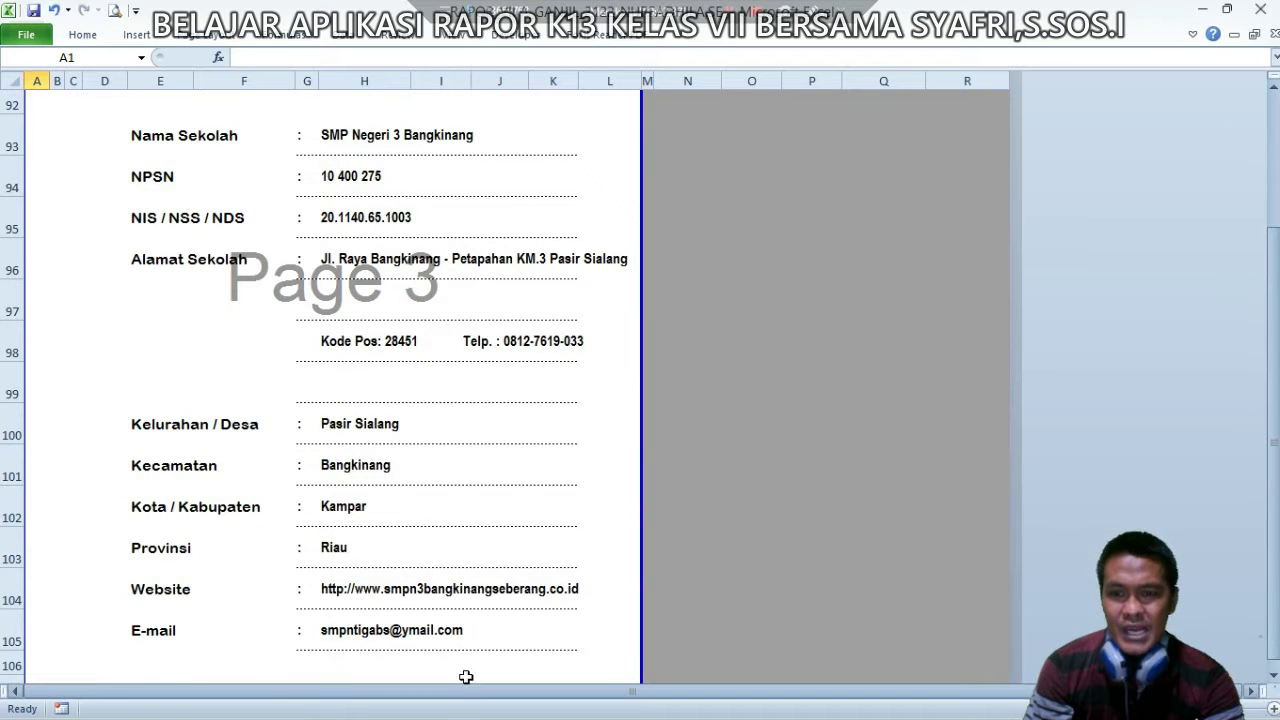
{"action": "left_click_drag", "start_coordinate": [1276, 294], "coordinate": [1276, 155]}
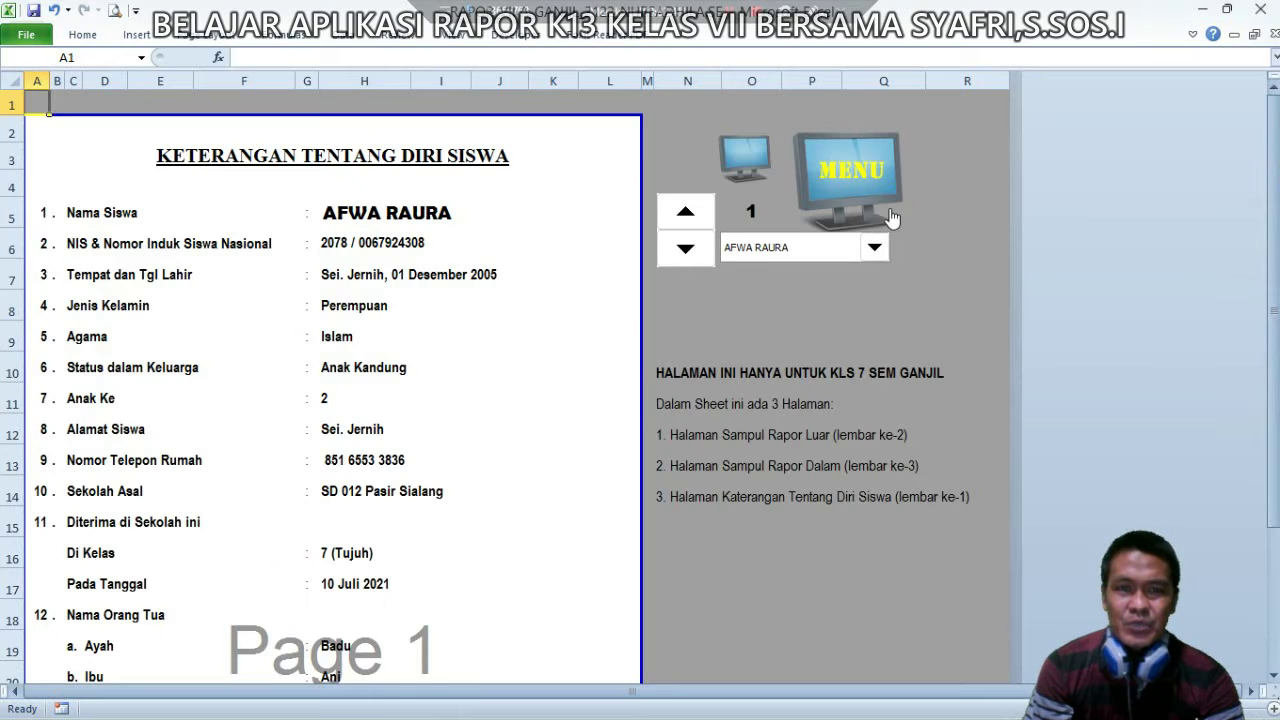
{"action": "left_click", "coordinate": [867, 188]}
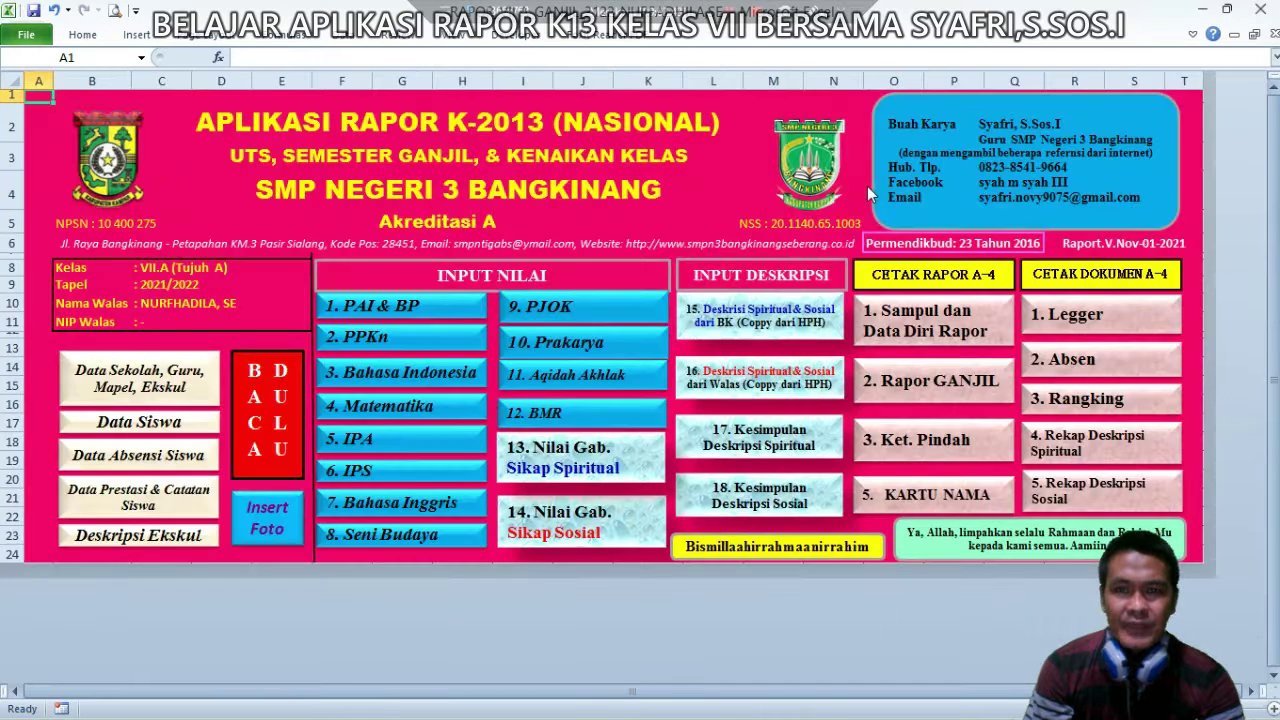
Open the Sampul dan Data Diri Rapor sheet, check its print preview, and return to the main menu.
{"action": "left_click", "coordinate": [918, 311]}
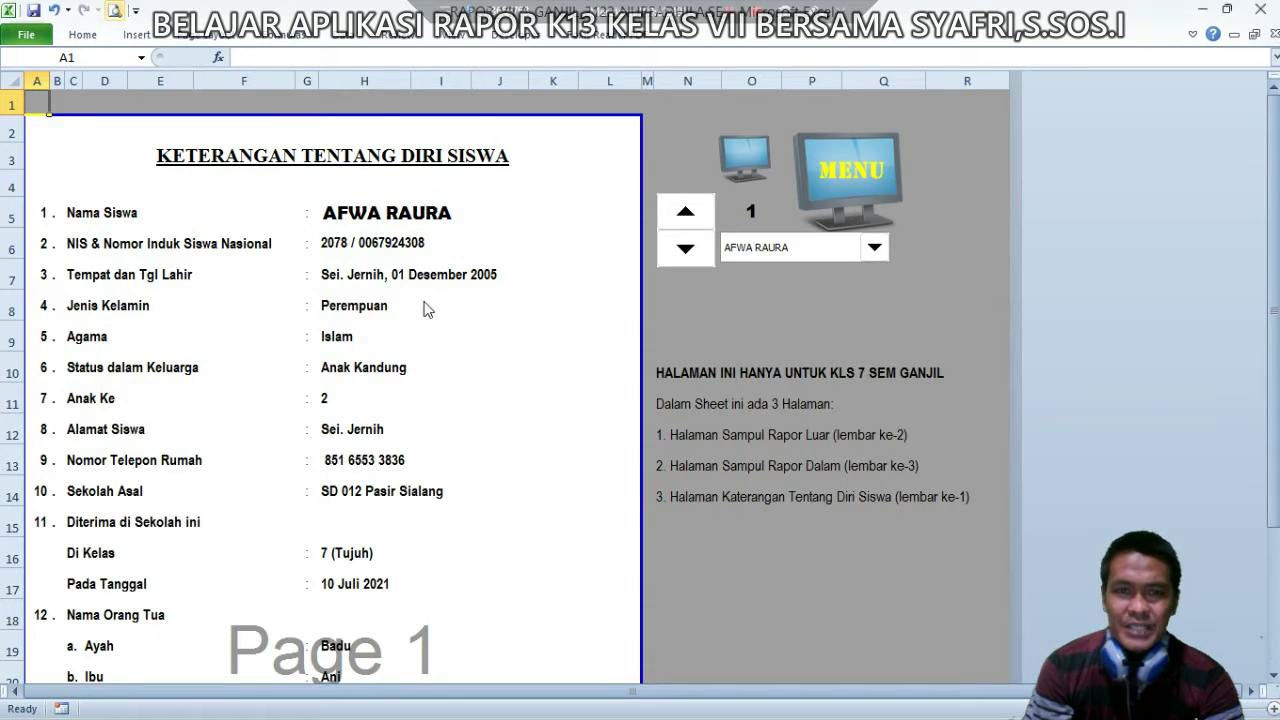
{"action": "key", "text": "ctrl+p"}
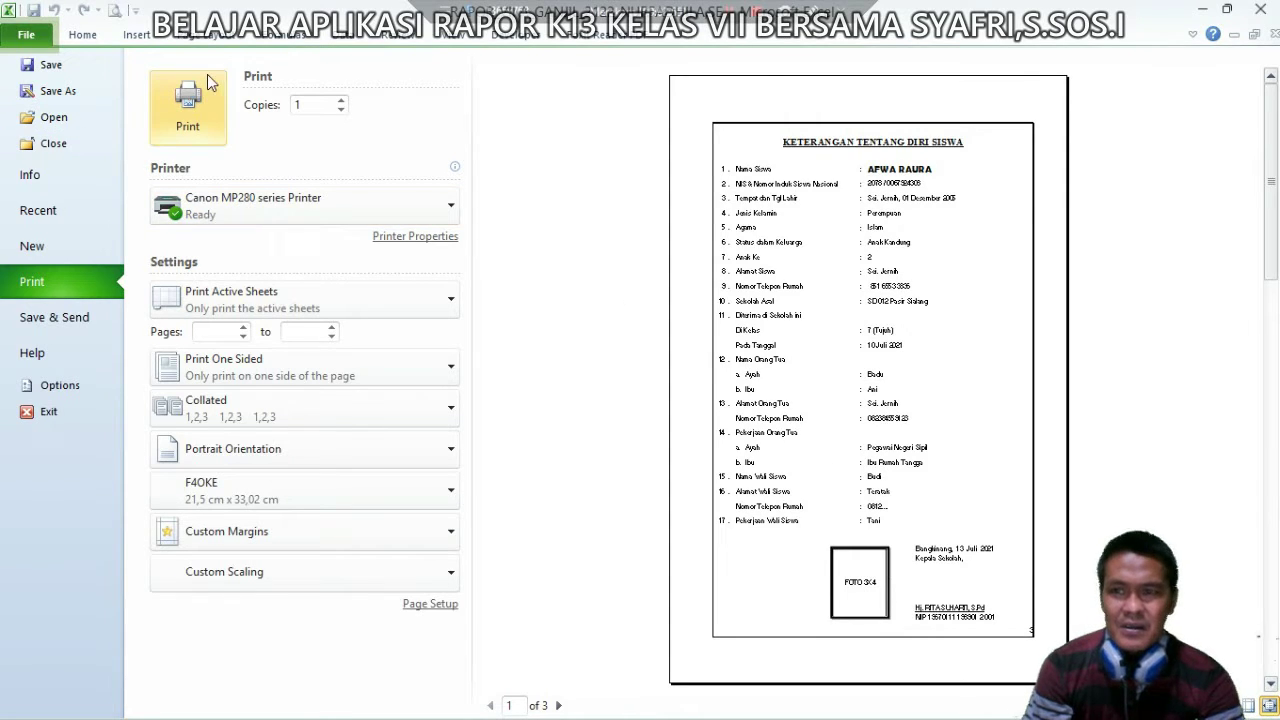
{"action": "left_click", "coordinate": [84, 35]}
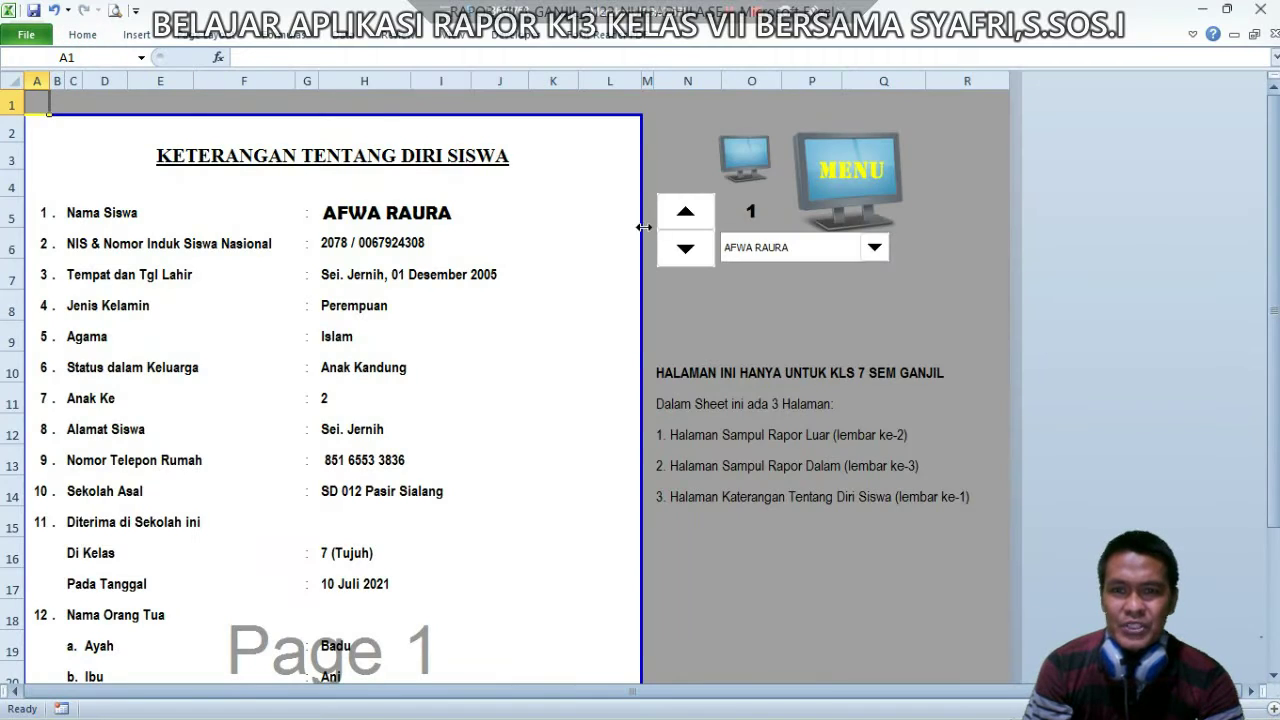
{"action": "left_click", "coordinate": [828, 195]}
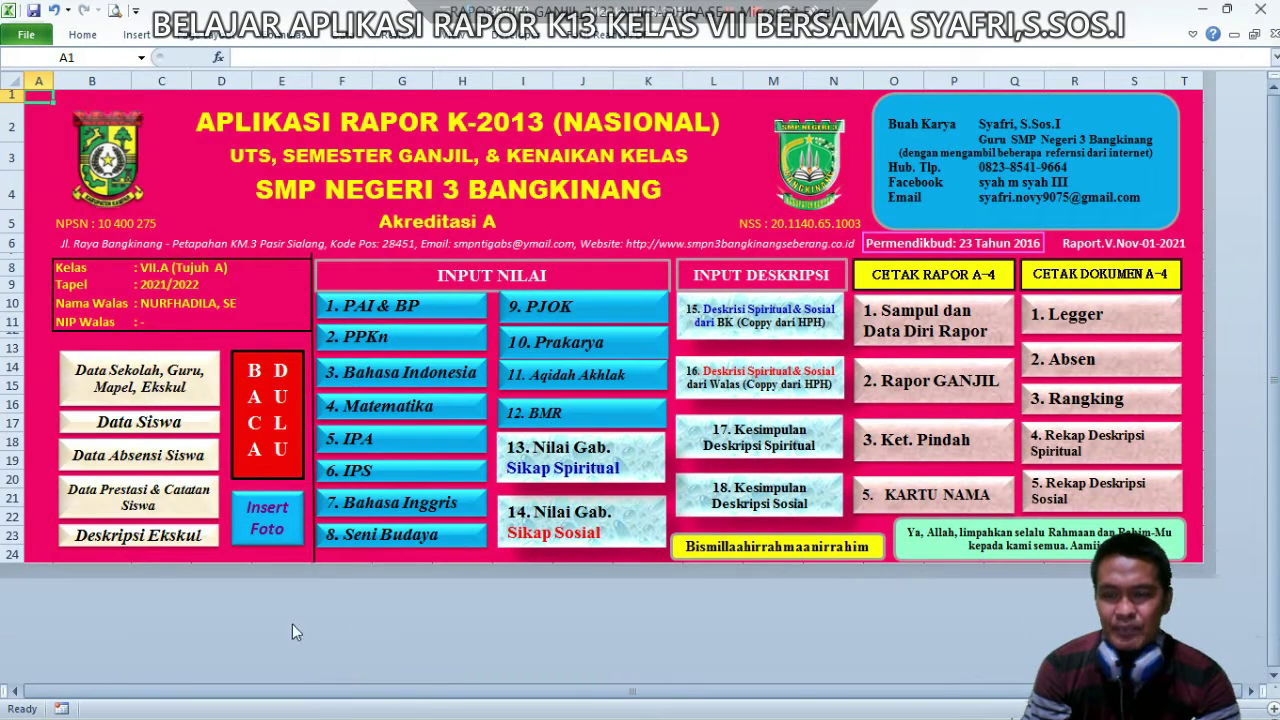
Open the Data Siswa sheet and unhide the hidden columns H to AA between columns G and AB.
{"action": "left_click", "coordinate": [158, 425]}
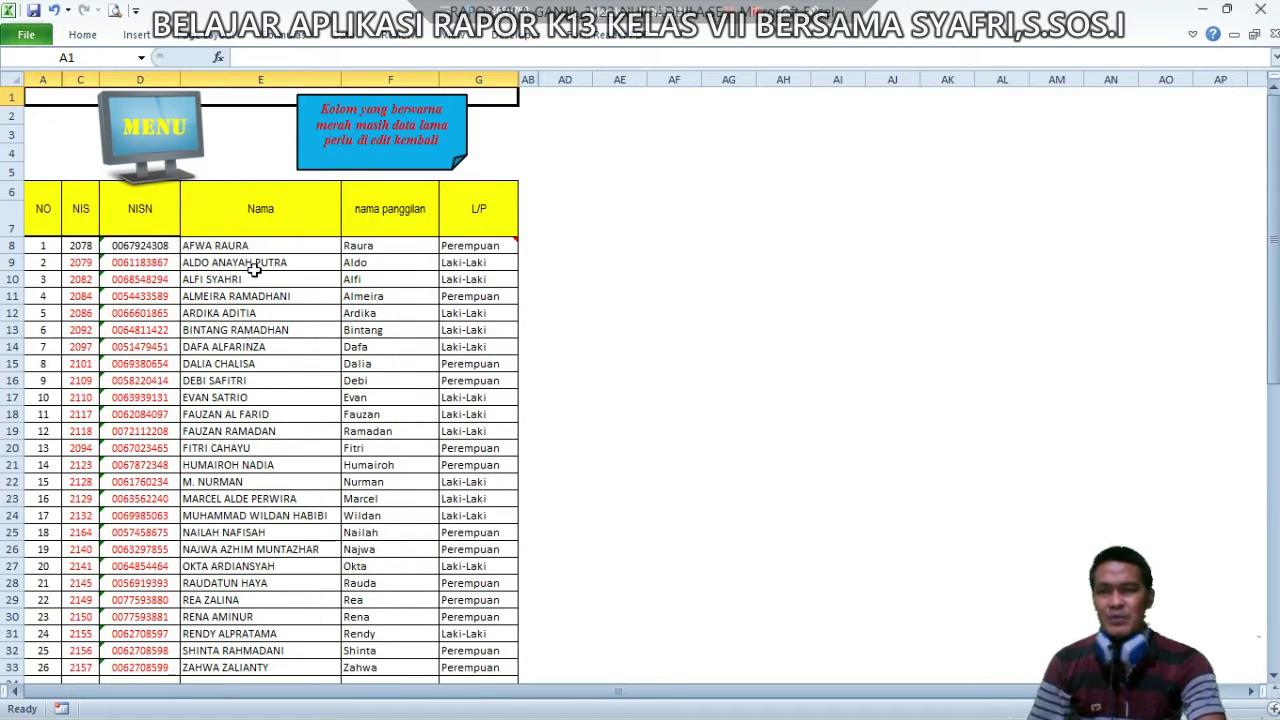
{"action": "mouse_move", "coordinate": [800, 690]}
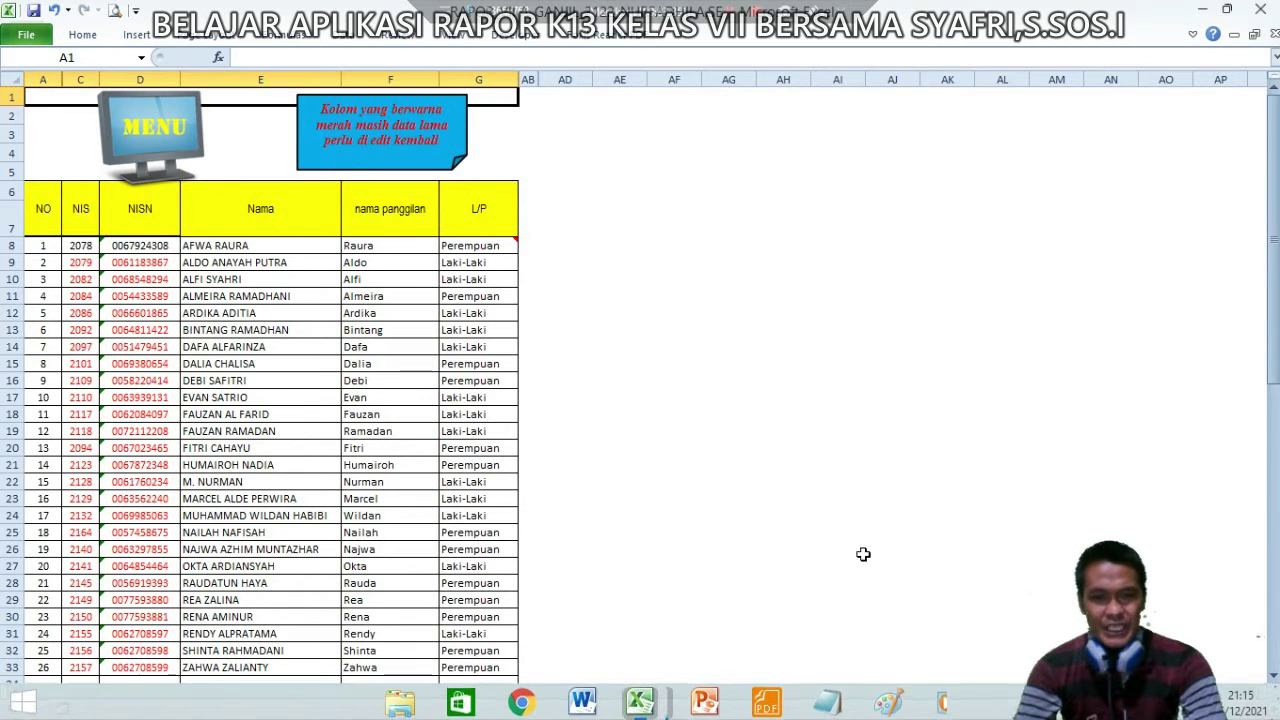
{"action": "left_click_drag", "start_coordinate": [790, 694], "coordinate": [594, 694]}
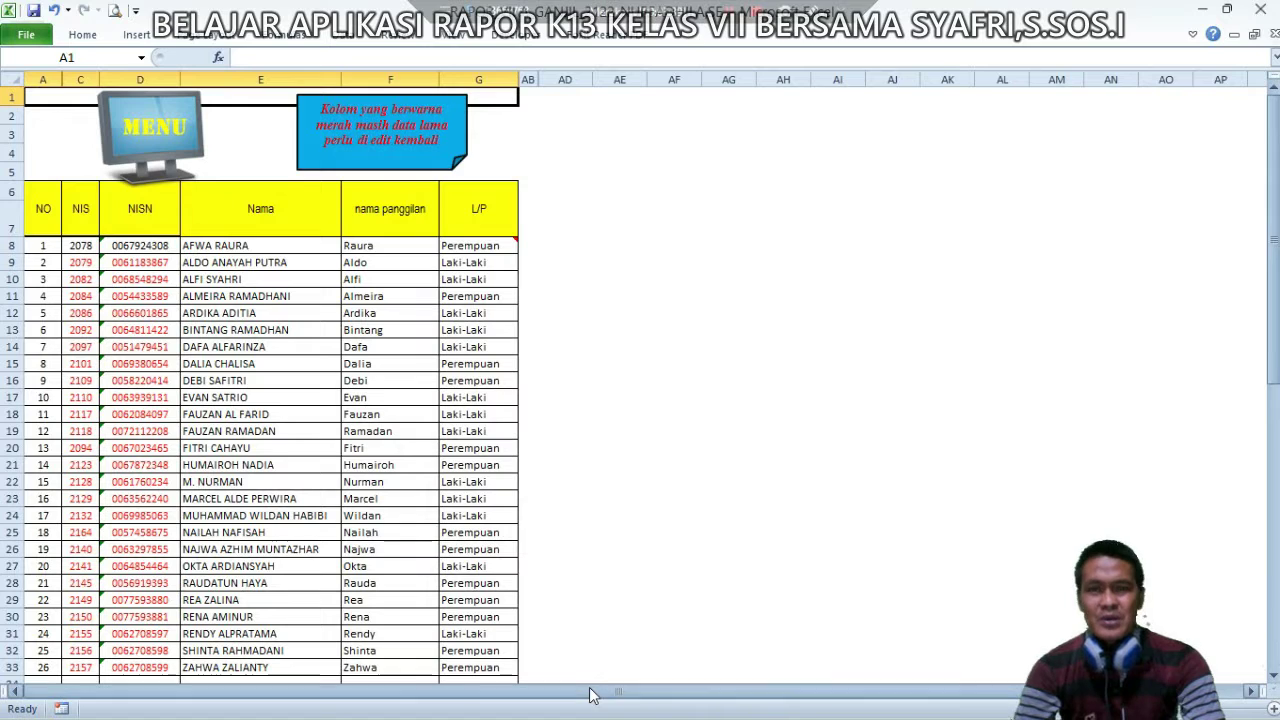
{"action": "left_click", "coordinate": [494, 78]}
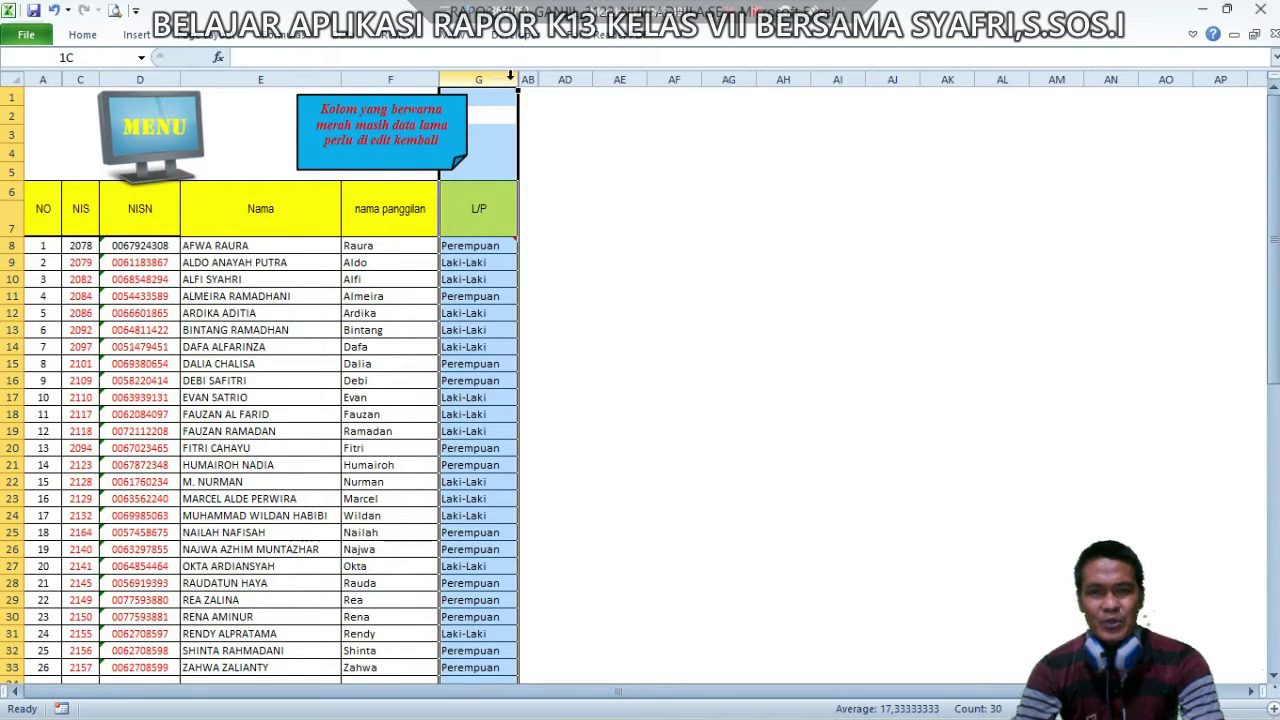
{"action": "left_click_drag", "start_coordinate": [519, 76], "coordinate": [524, 78]}
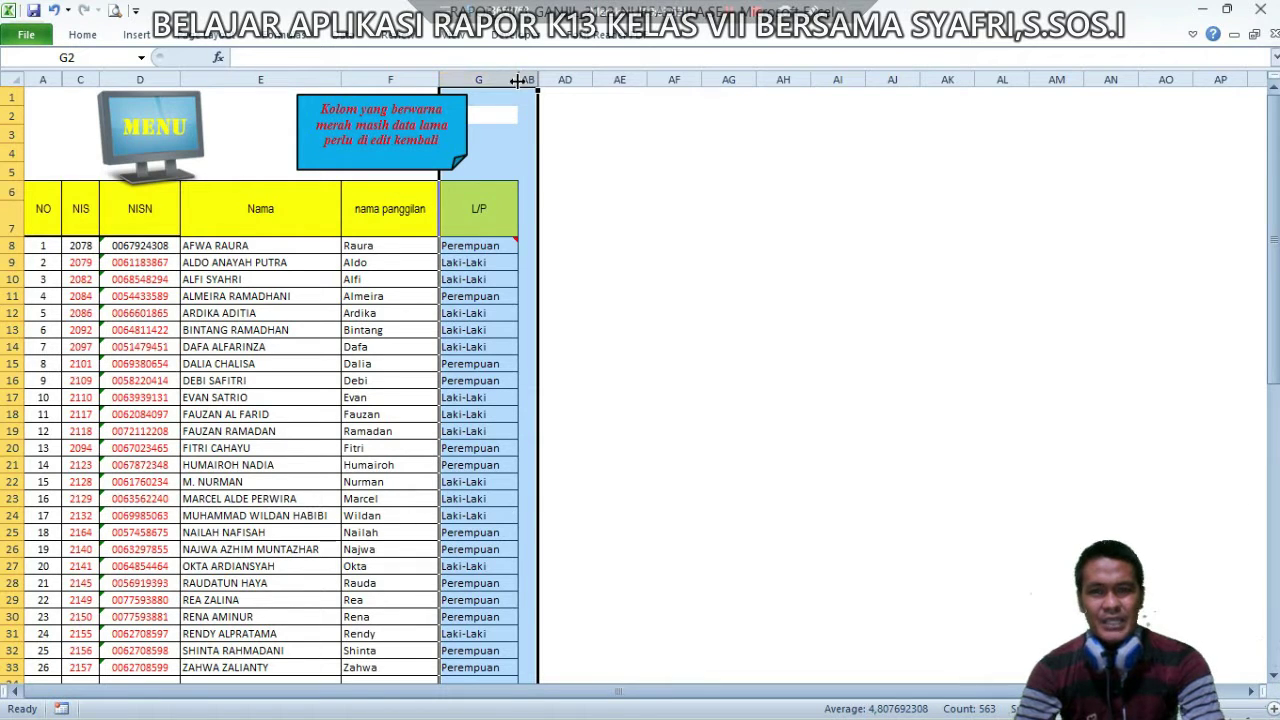
{"action": "right_click", "coordinate": [500, 86]}
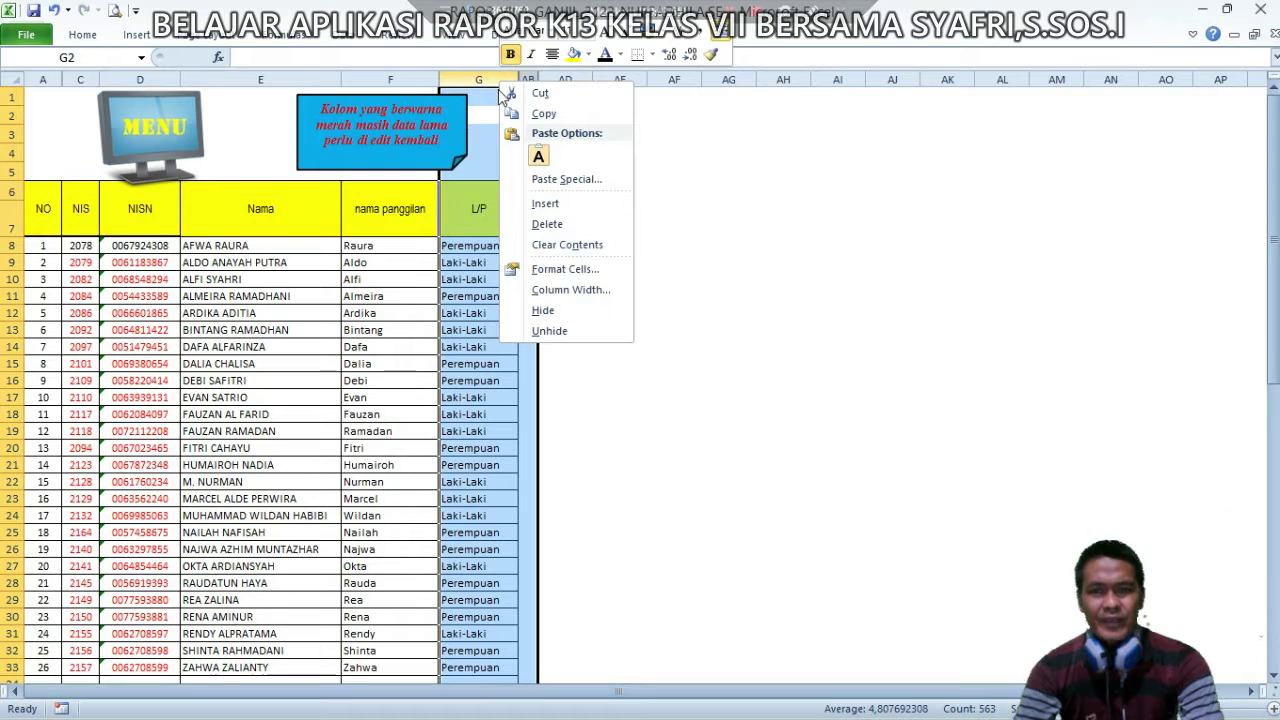
{"action": "left_click", "coordinate": [540, 331]}
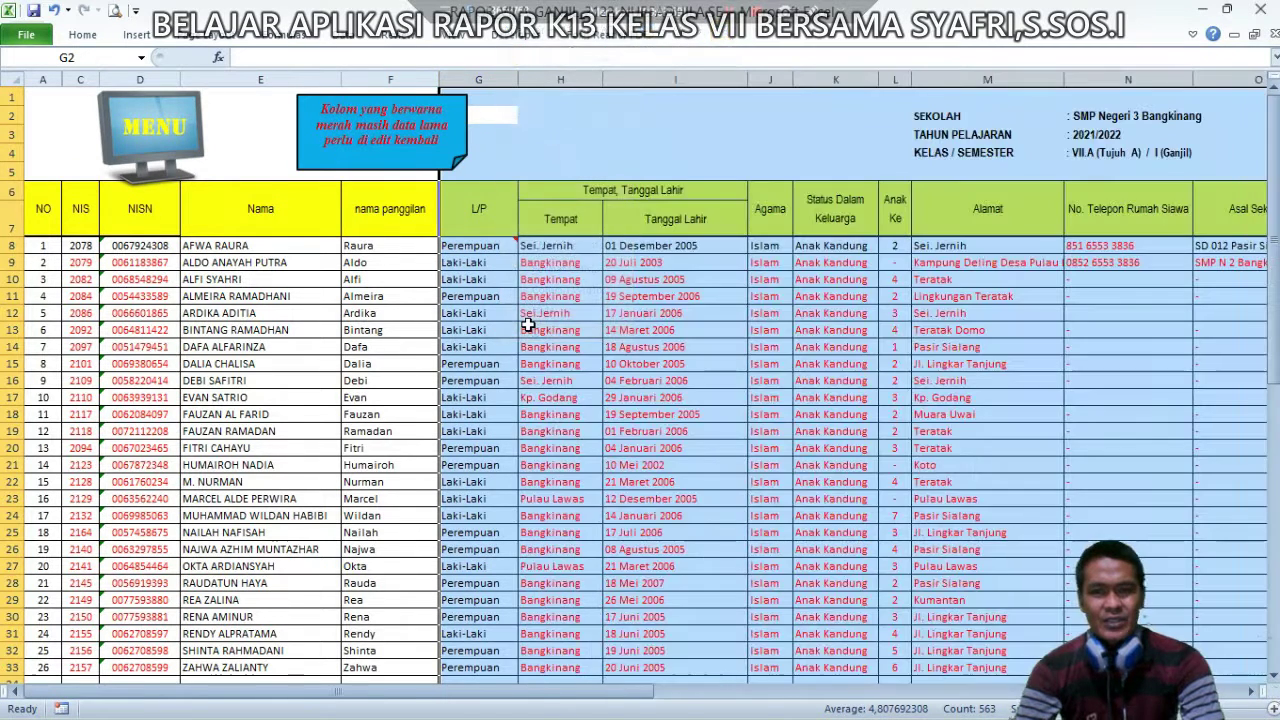
Clear all old student data in the Data Siswa table from C8 through column AA, row 34.
{"action": "left_click_drag", "start_coordinate": [440, 692], "coordinate": [315, 676]}
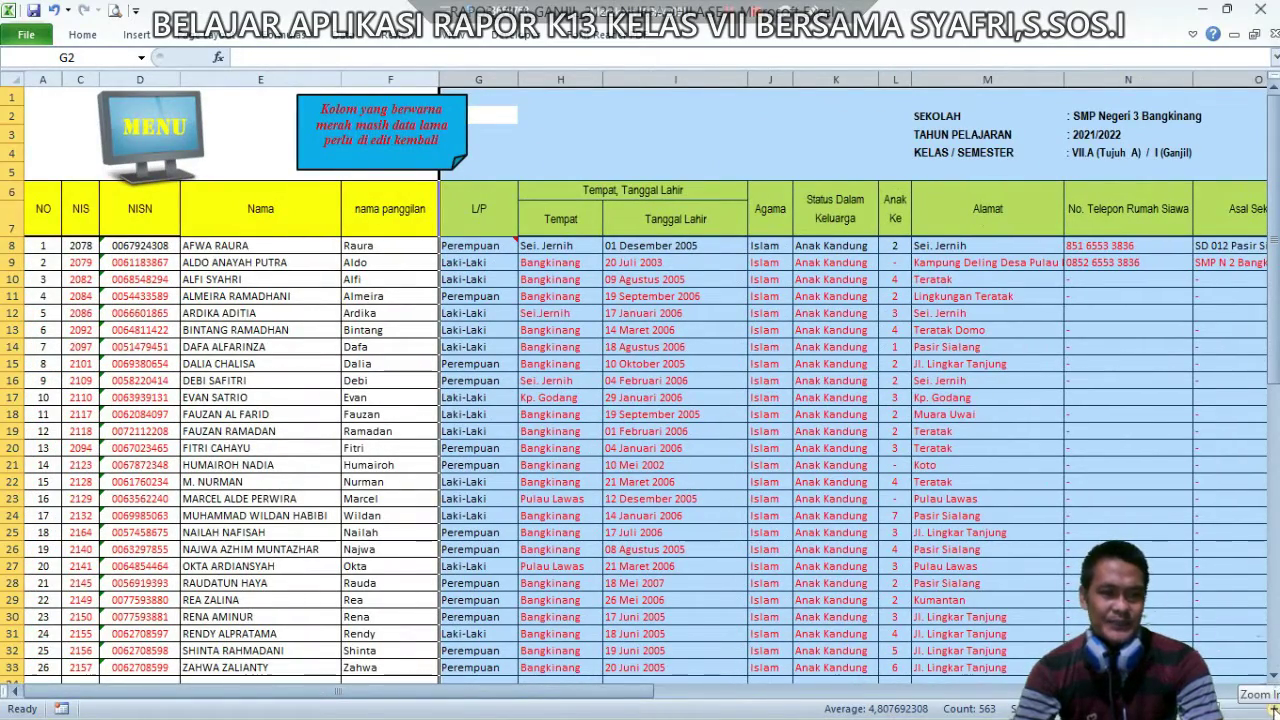
{"action": "left_click", "coordinate": [1268, 708]}
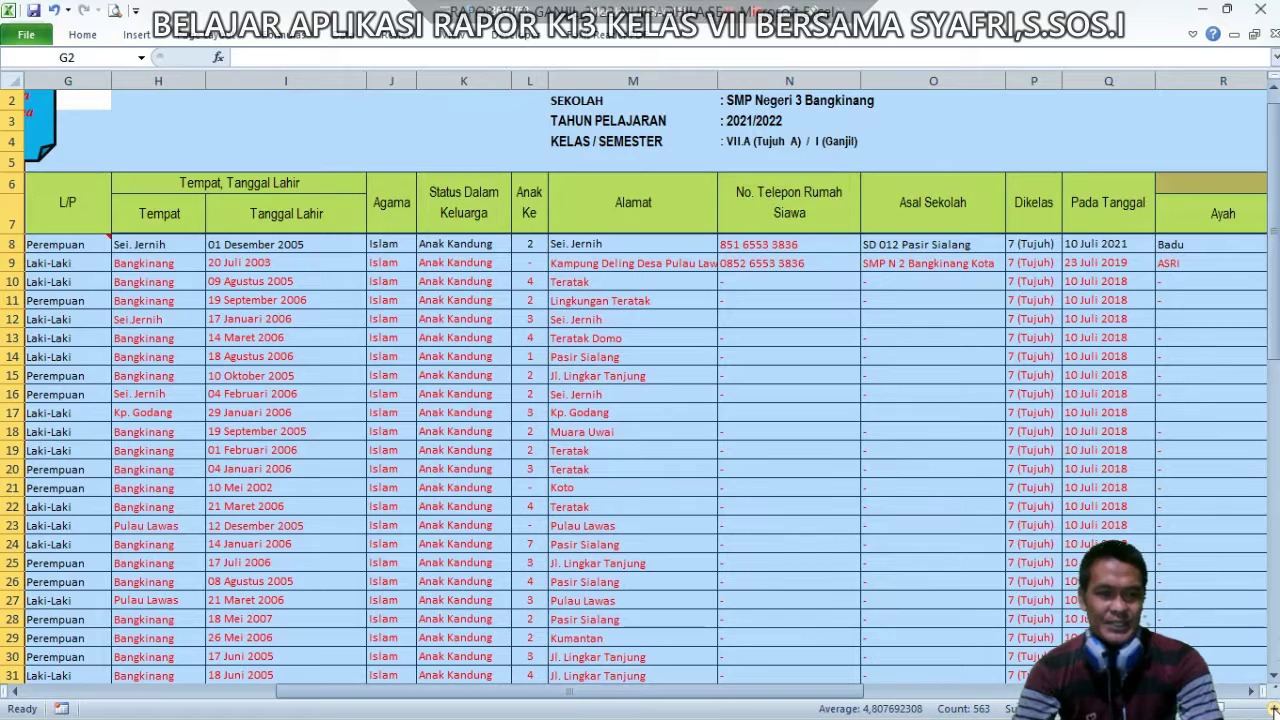
{"action": "left_click_drag", "start_coordinate": [753, 692], "coordinate": [573, 668]}
{"action": "double_click", "coordinate": [480, 414]}
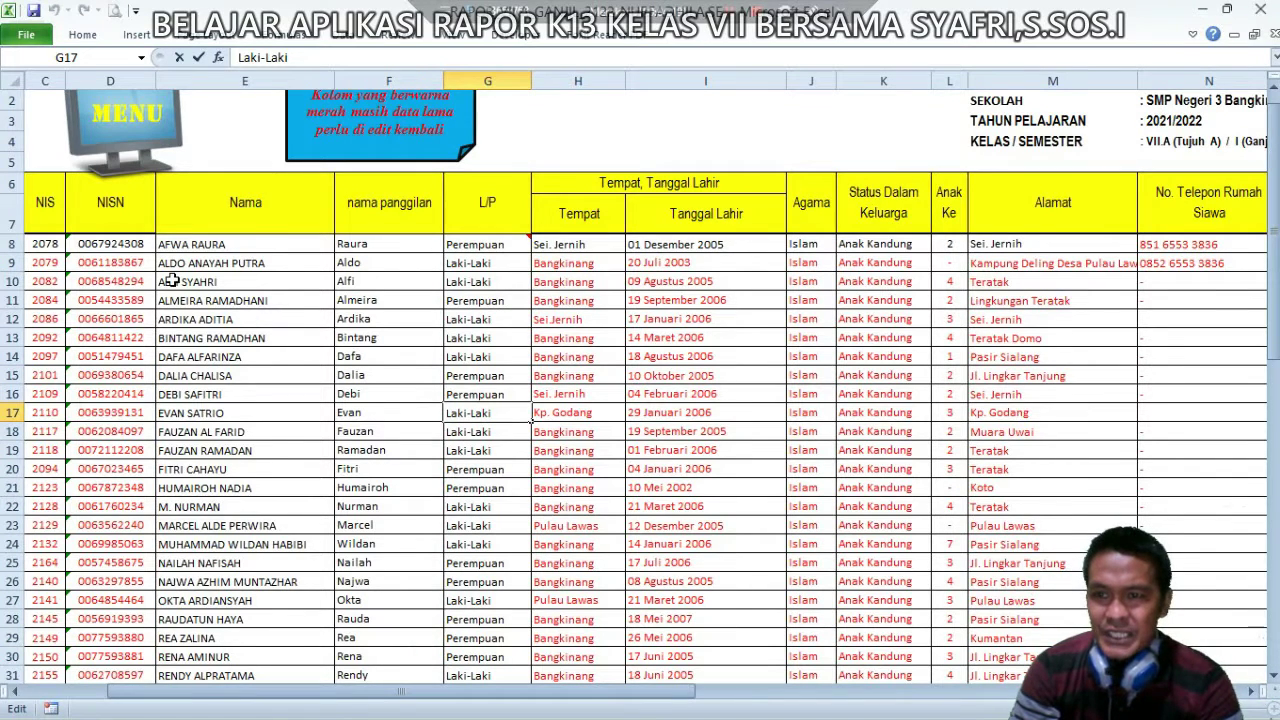
{"action": "left_click_drag", "start_coordinate": [38, 248], "coordinate": [1114, 460]}
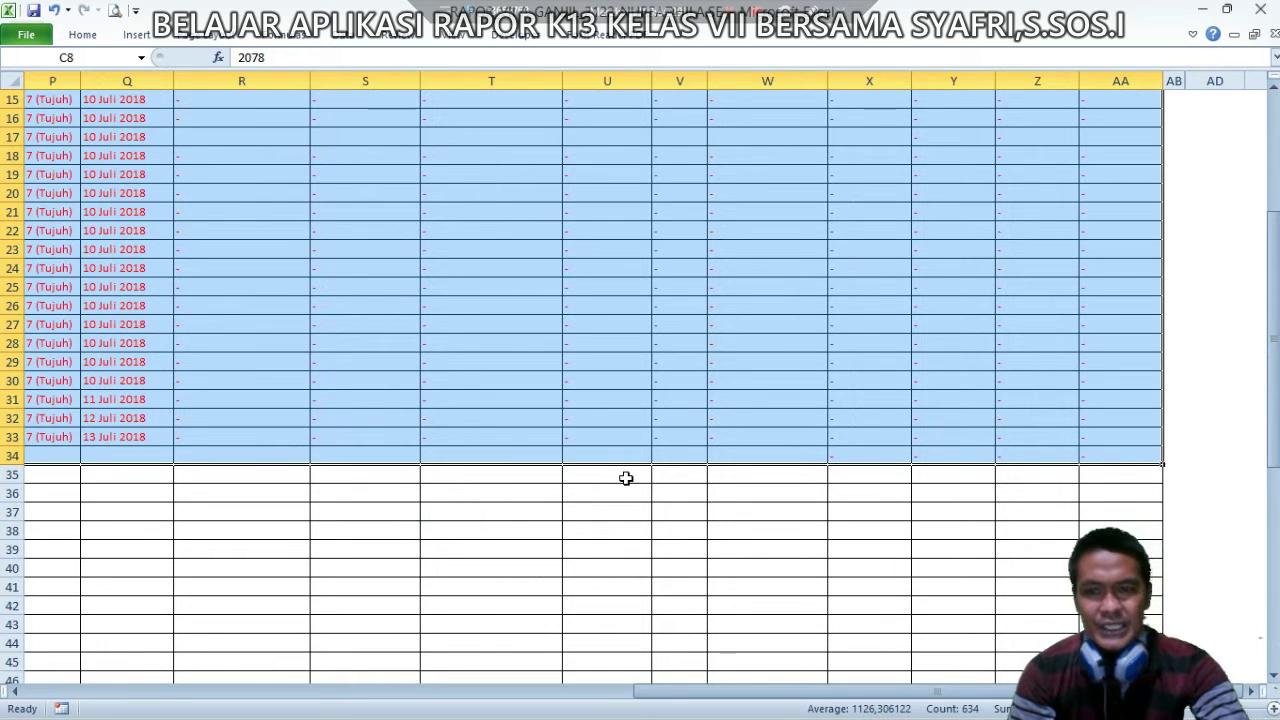
{"action": "key", "text": "Delete"}
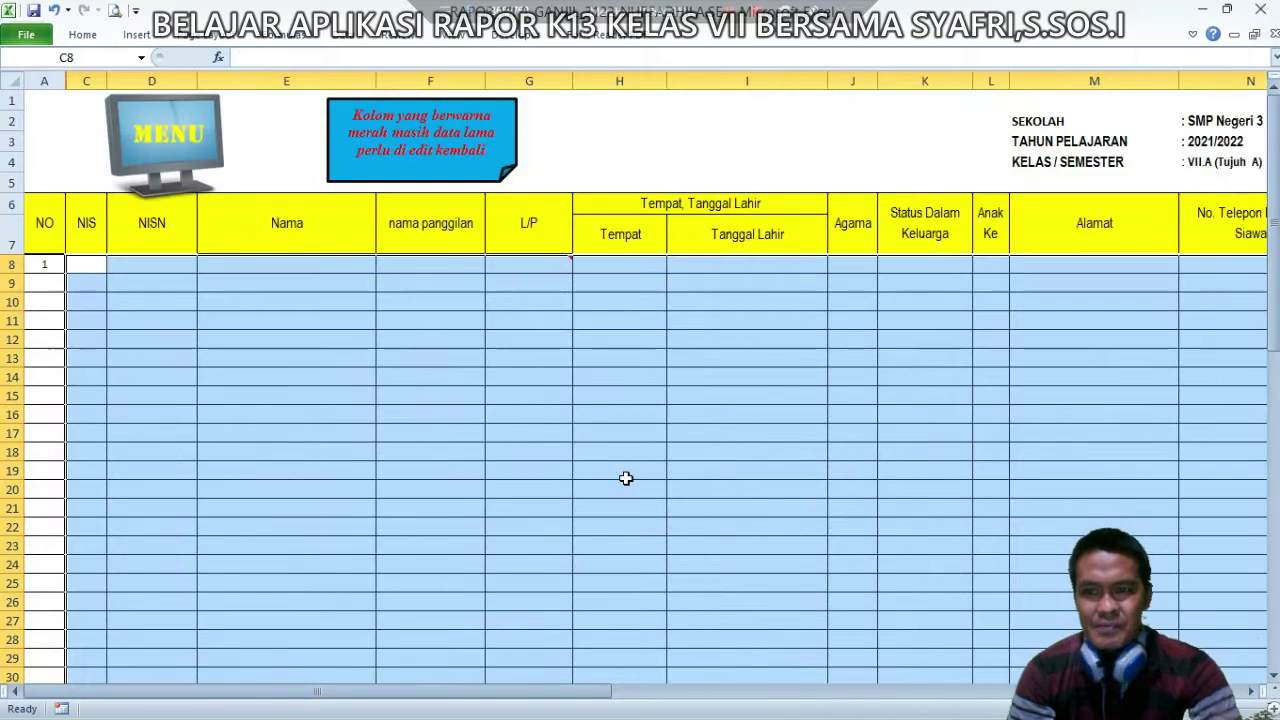
Open the Sampul dan Data Diri Rapor sheet from the main menu and inspect its student fields.
{"action": "left_click", "coordinate": [192, 172]}
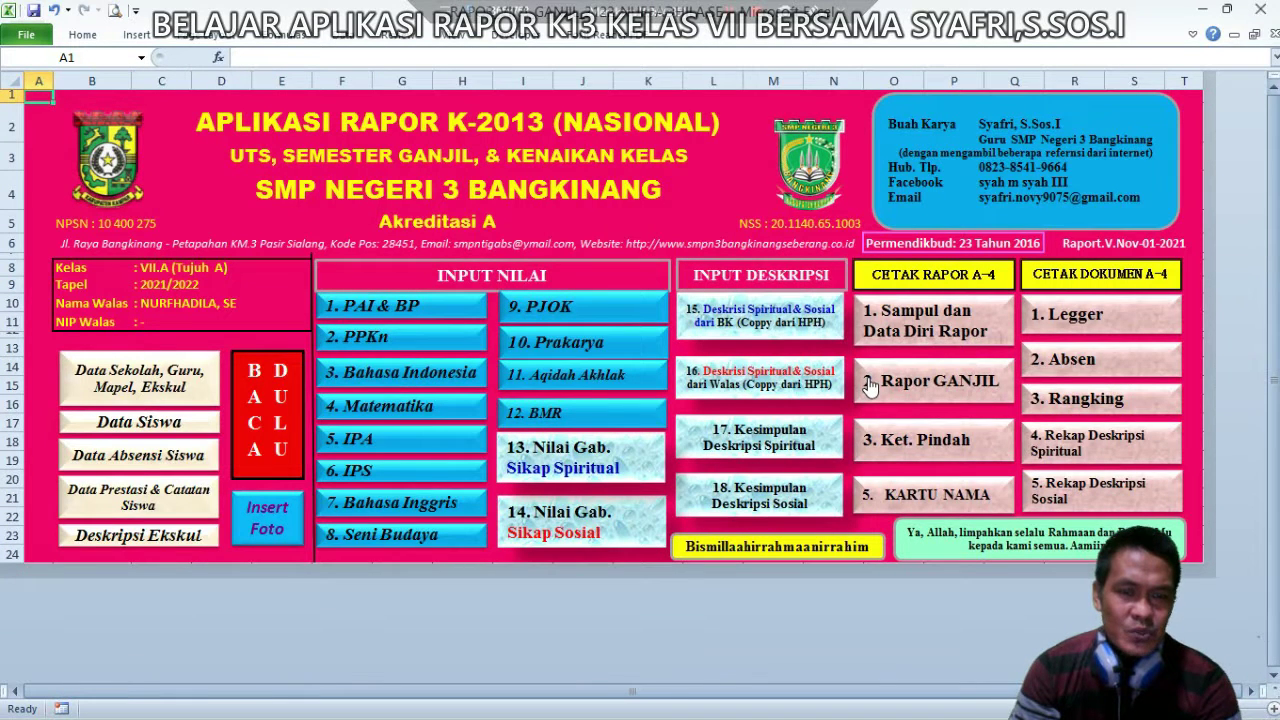
{"action": "left_click", "coordinate": [915, 338]}
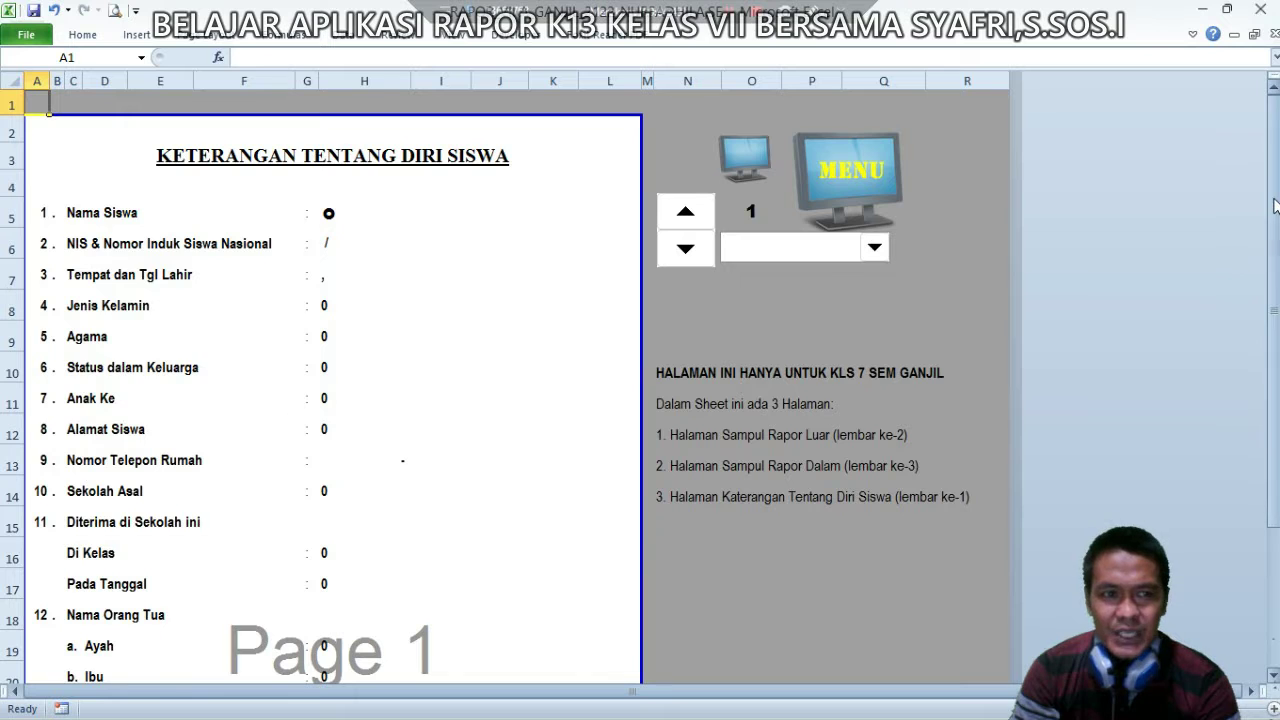
{"action": "left_click_drag", "start_coordinate": [1275, 197], "coordinate": [1271, 161]}
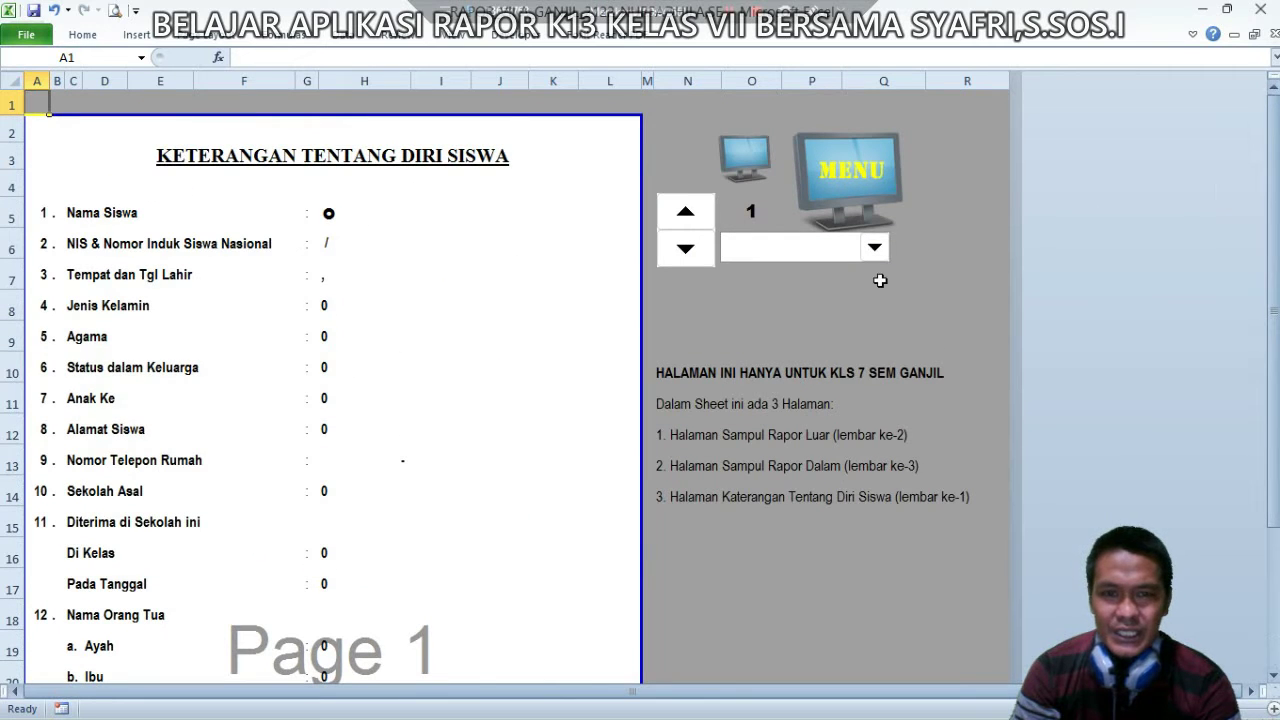
Step the student number selector up to 6 and back to 1 to check the linked fields.
{"action": "left_click", "coordinate": [685, 215]}
{"action": "left_click", "coordinate": [685, 215]}
{"action": "left_click", "coordinate": [685, 215]}
{"action": "left_click", "coordinate": [685, 215]}
{"action": "left_click", "coordinate": [685, 215]}
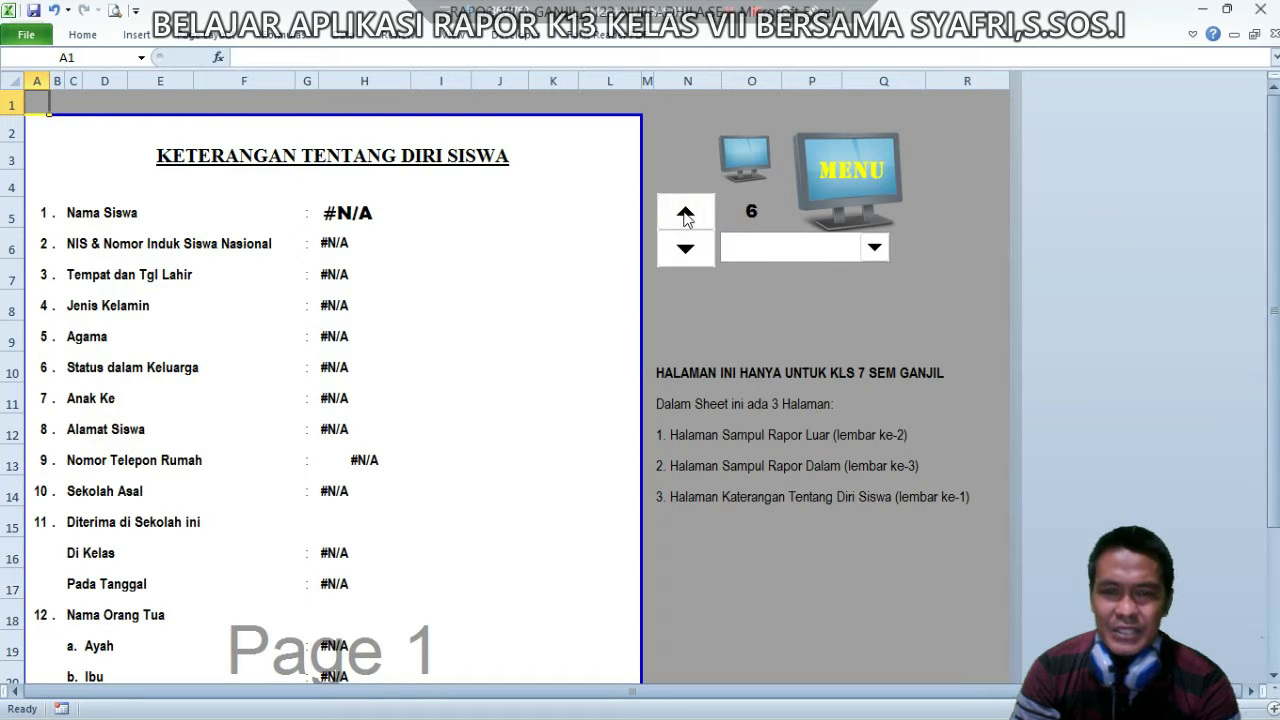
{"action": "left_click", "coordinate": [685, 246]}
{"action": "left_click", "coordinate": [685, 246]}
{"action": "left_click", "coordinate": [685, 246]}
{"action": "left_click", "coordinate": [685, 246]}
{"action": "left_click", "coordinate": [685, 246]}
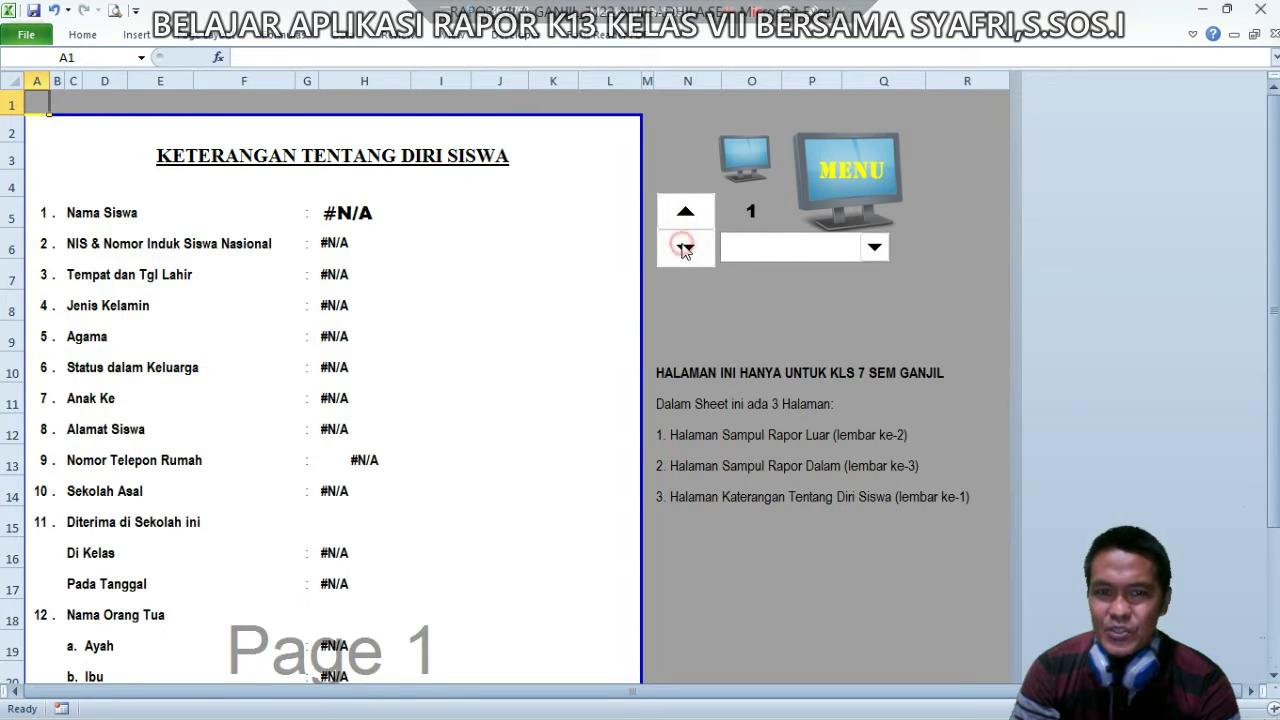
{"action": "left_click", "coordinate": [685, 246]}
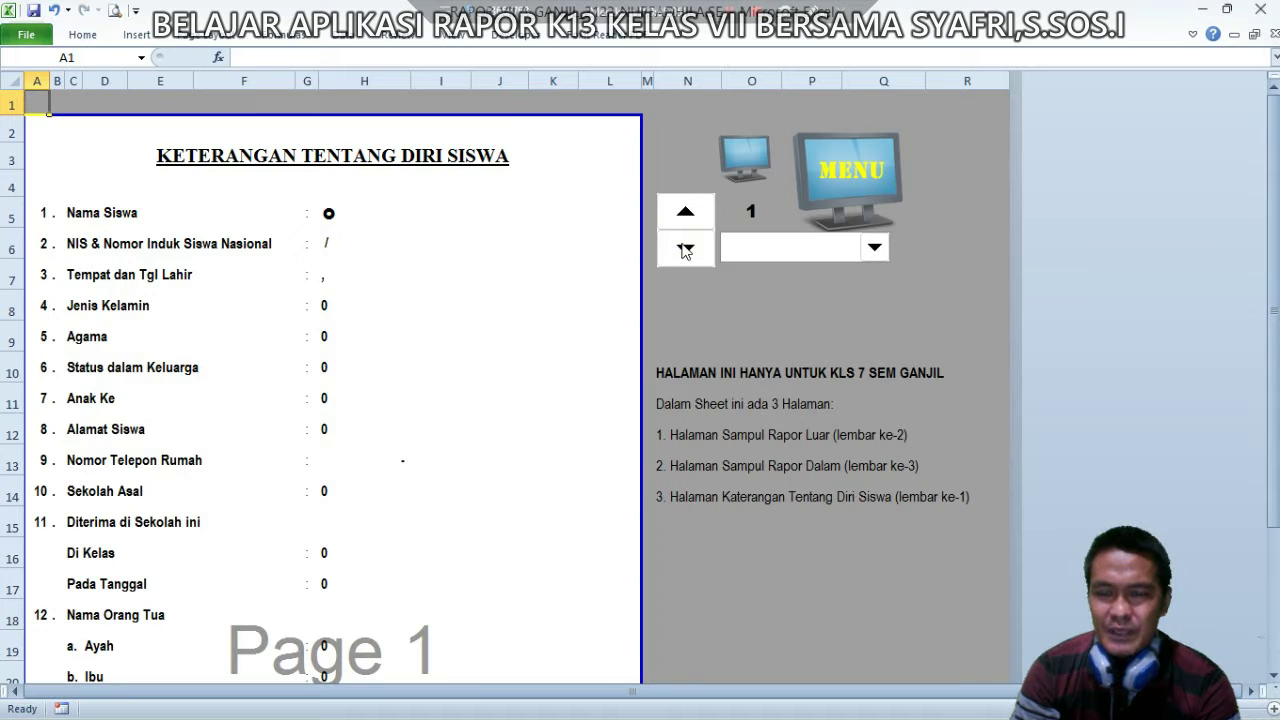
Return to the Data Siswa sheet through the main menu and undo the clearing of the student data.
{"action": "left_click", "coordinate": [856, 184]}
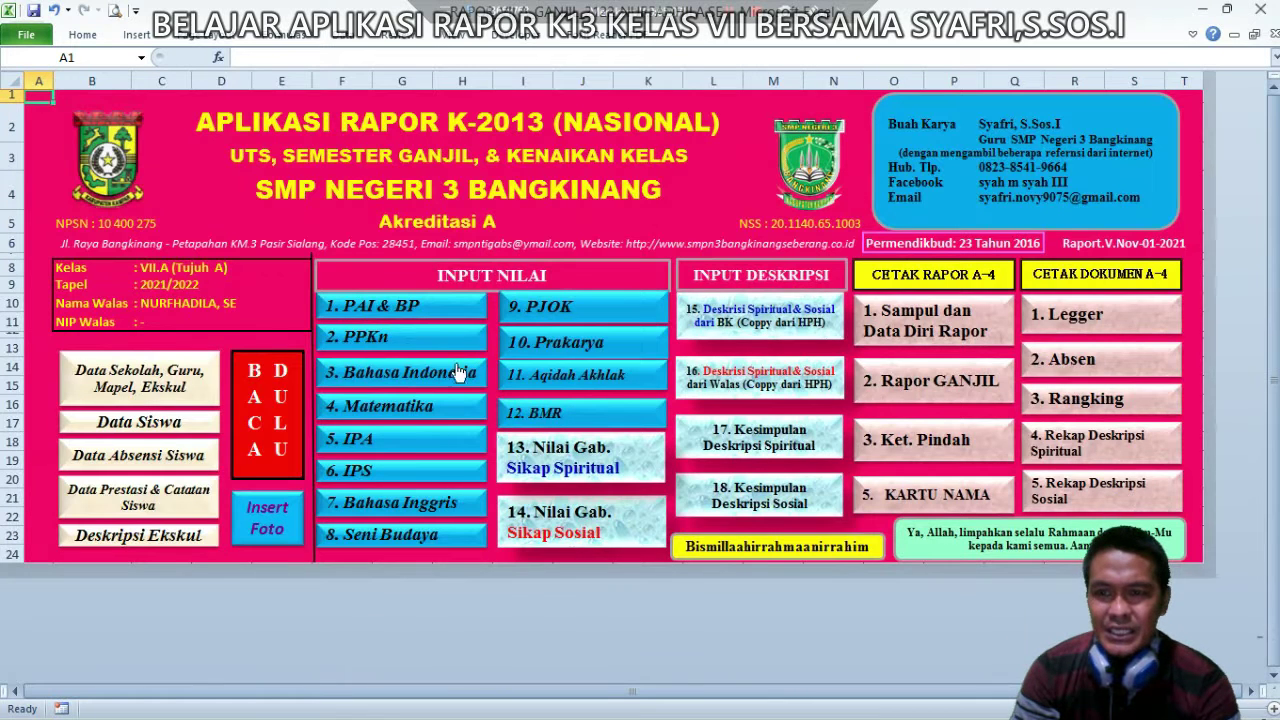
{"action": "left_click", "coordinate": [160, 426]}
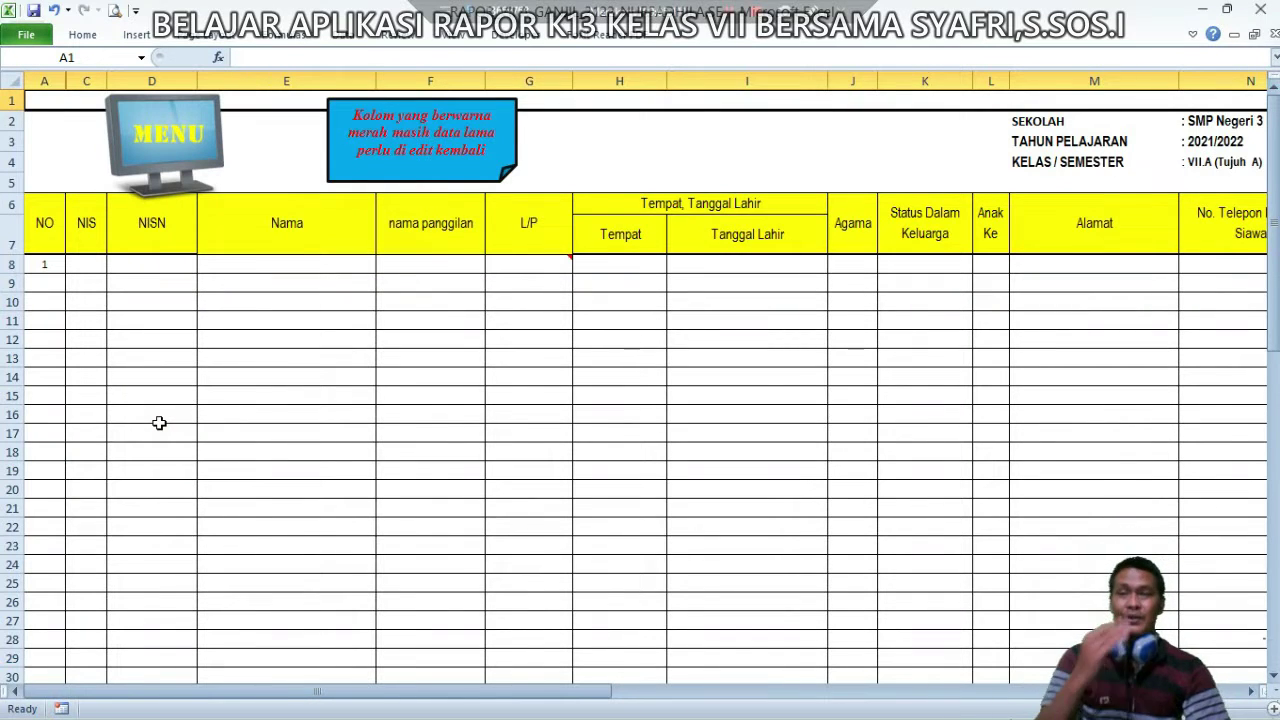
{"action": "left_click", "coordinate": [54, 11]}
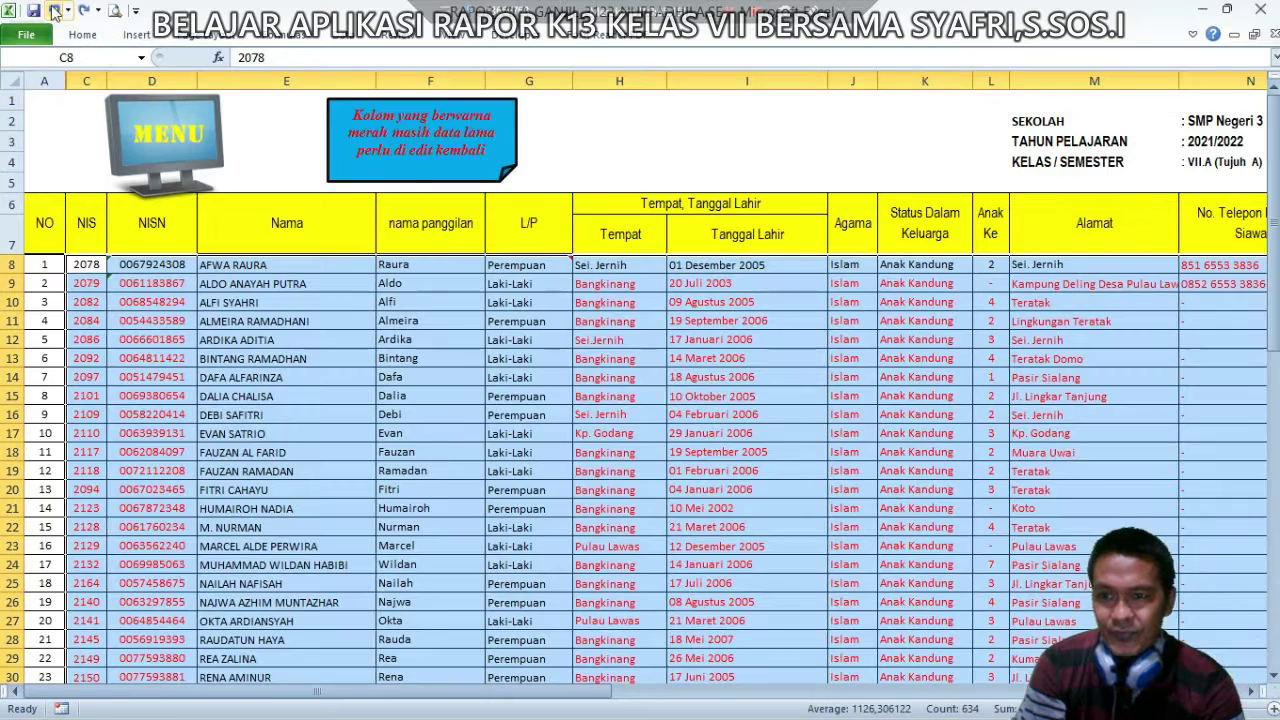
Set the font colour of the first student's NIS and NISN cells, C8:D8, to standard red.
{"action": "left_click", "coordinate": [232, 381]}
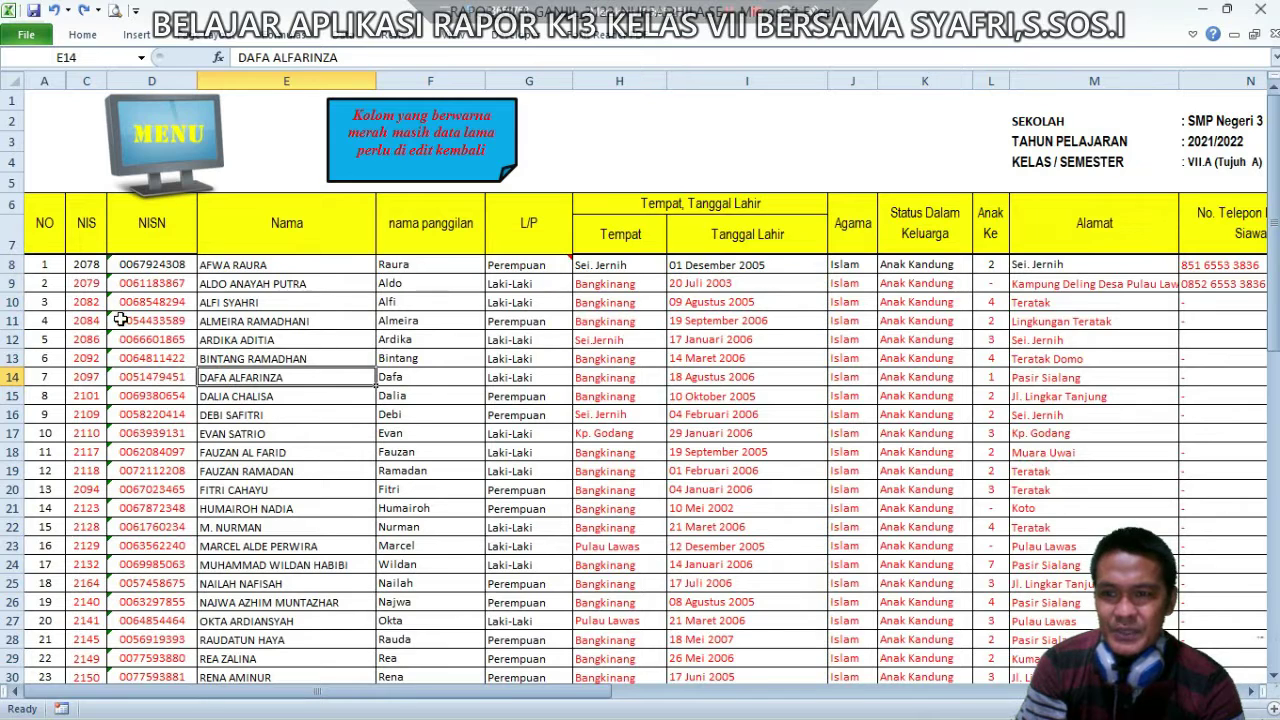
{"action": "left_click_drag", "start_coordinate": [86, 264], "coordinate": [152, 264]}
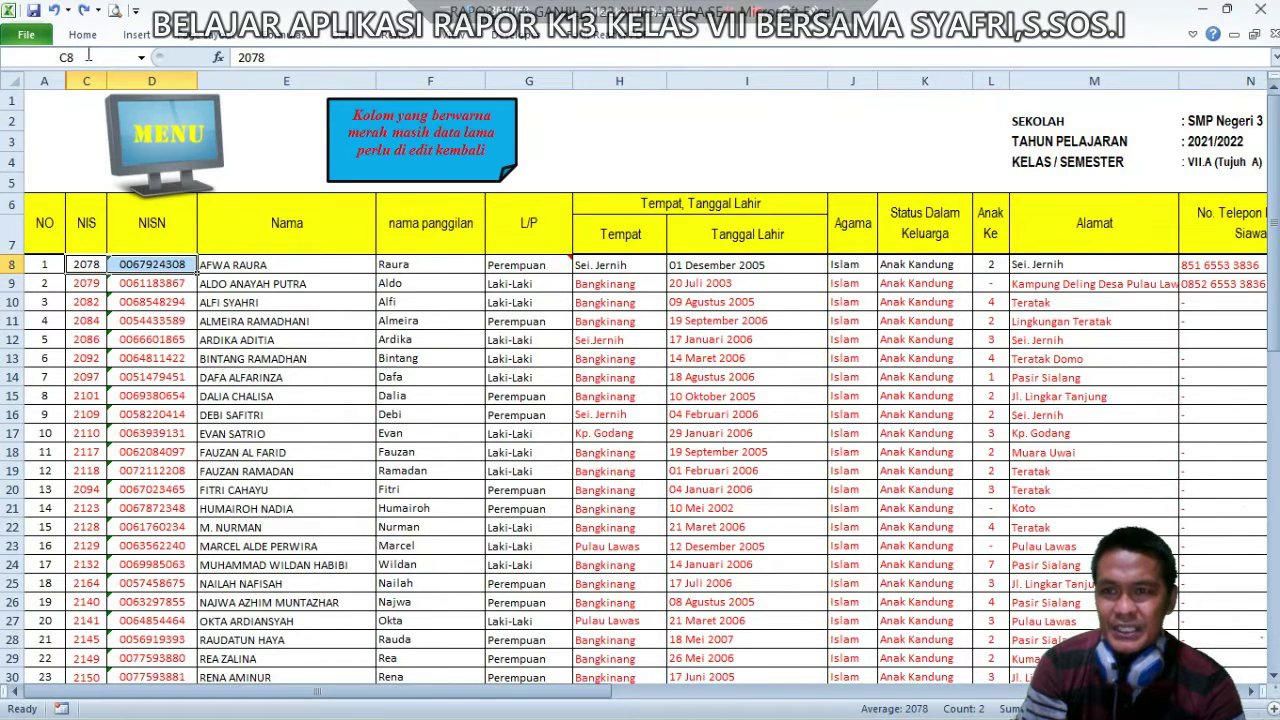
{"action": "left_click", "coordinate": [83, 34]}
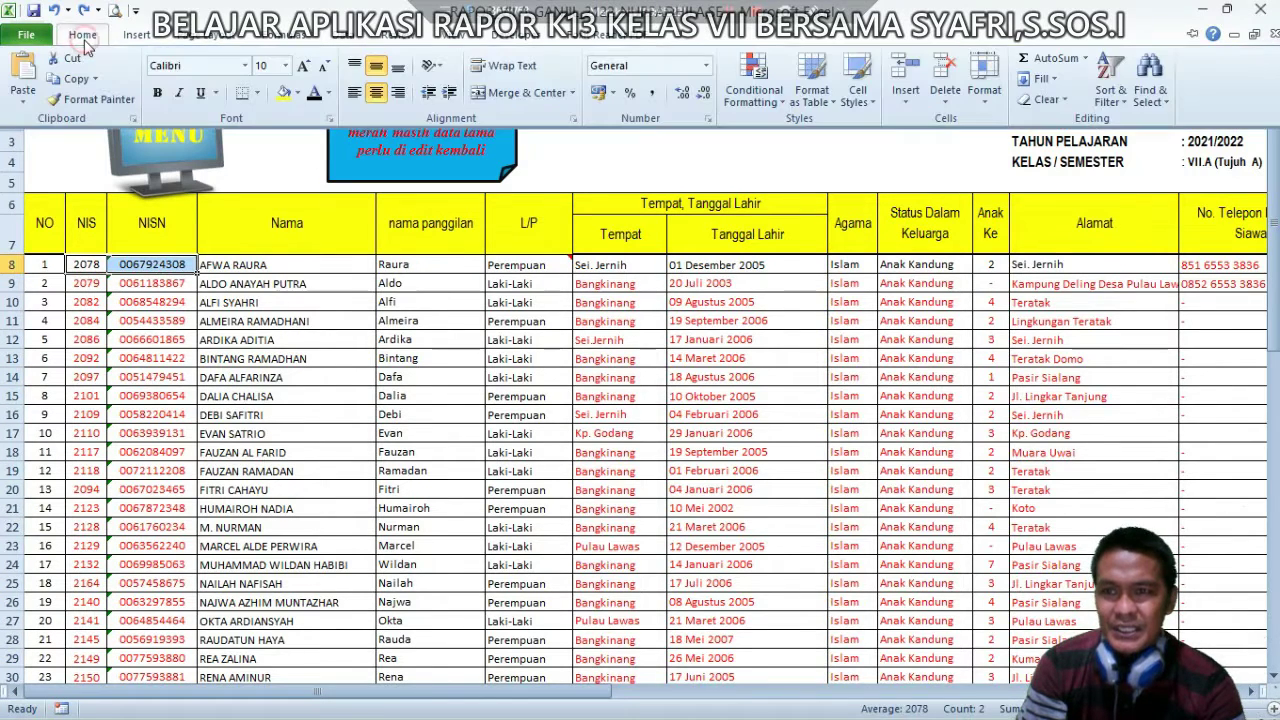
{"action": "left_click", "coordinate": [328, 93]}
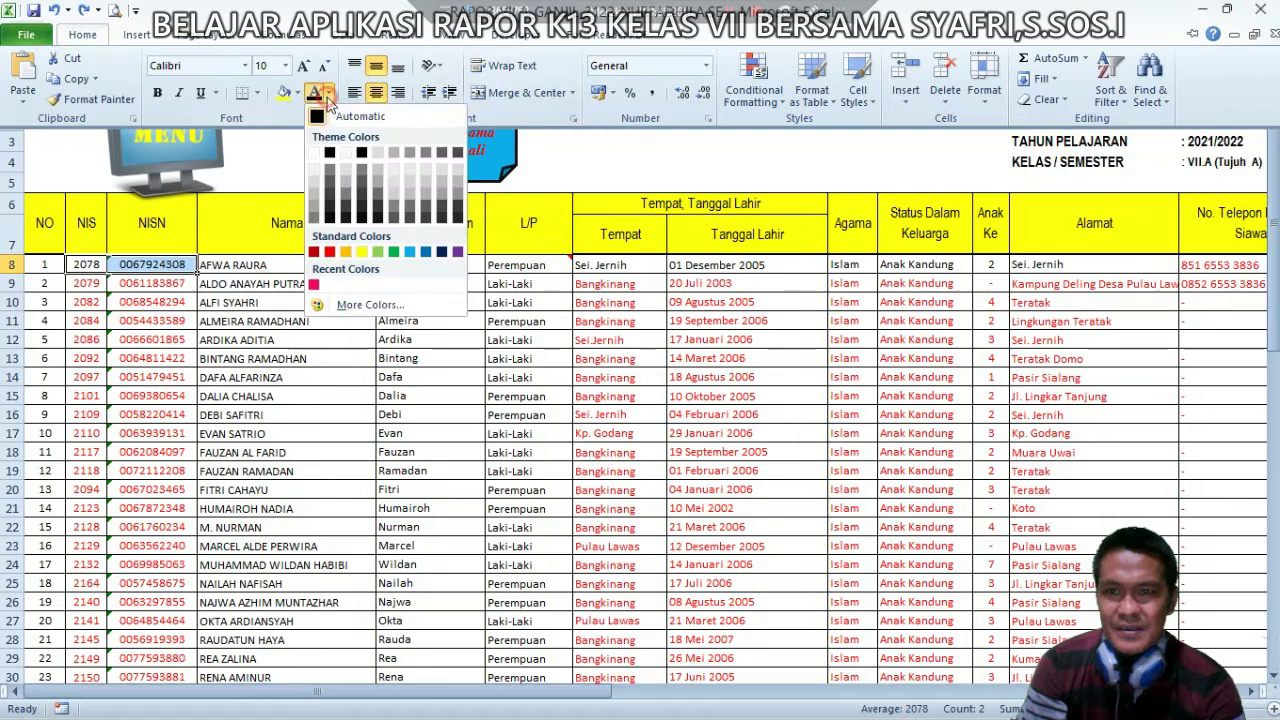
{"action": "left_click", "coordinate": [329, 251]}
Apply the red font colour to the first student's birth, religion, family and address cells, H8:M8.
{"action": "left_click_drag", "start_coordinate": [586, 264], "coordinate": [1145, 268]}
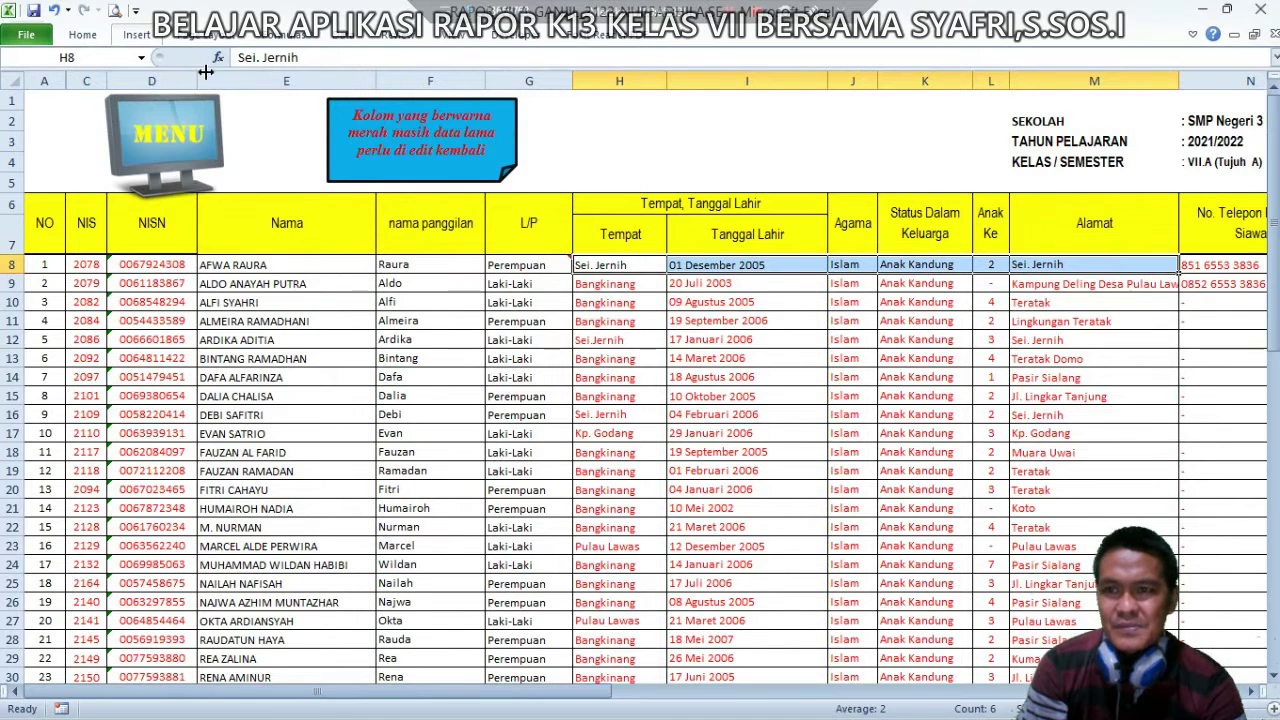
{"action": "left_click", "coordinate": [83, 34]}
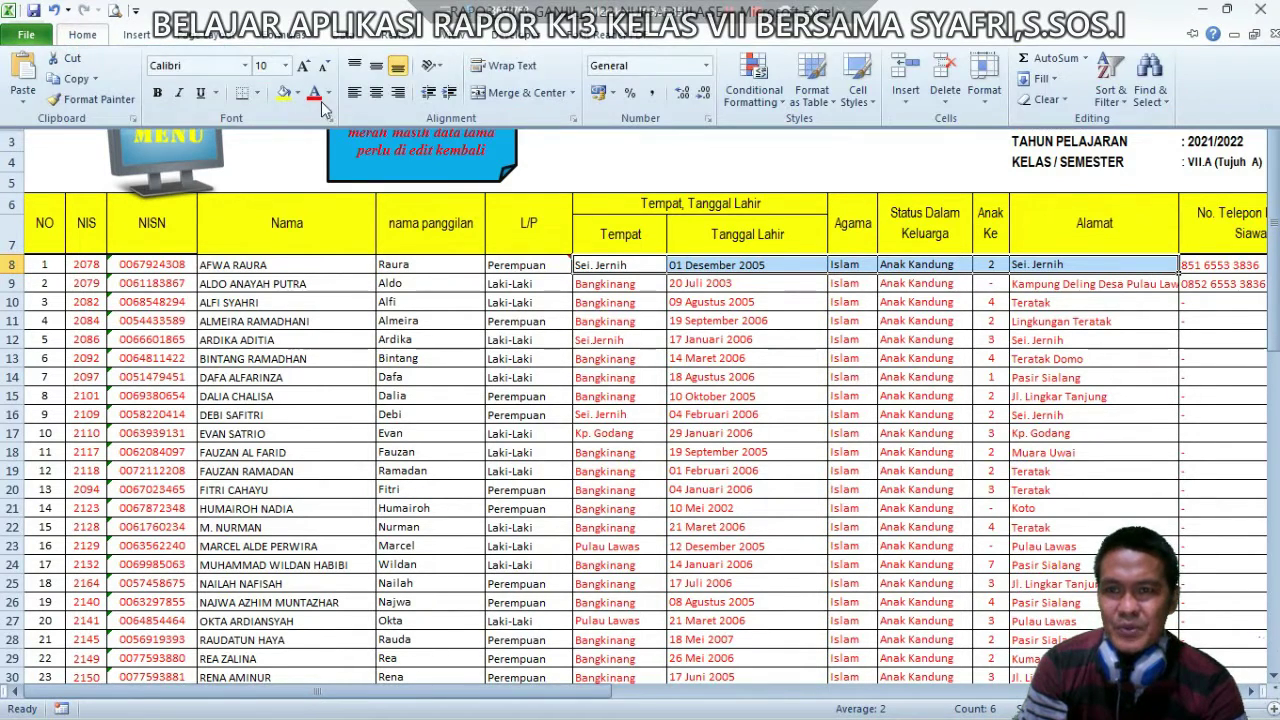
{"action": "left_click", "coordinate": [545, 312]}
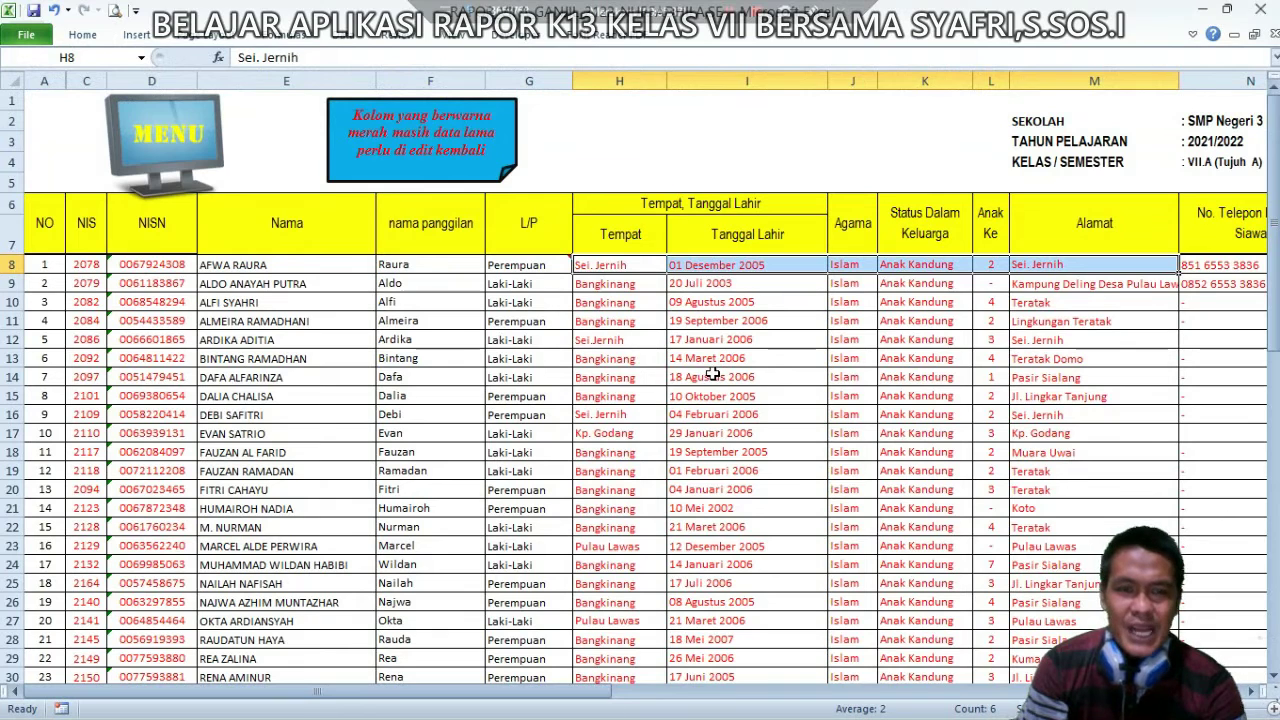
Select the name, nickname and gender entries of all students, E8:G33, and review them against the red columns.
{"action": "left_click", "coordinate": [286, 267]}
{"action": "left_click_drag", "start_coordinate": [276, 265], "coordinate": [531, 500]}
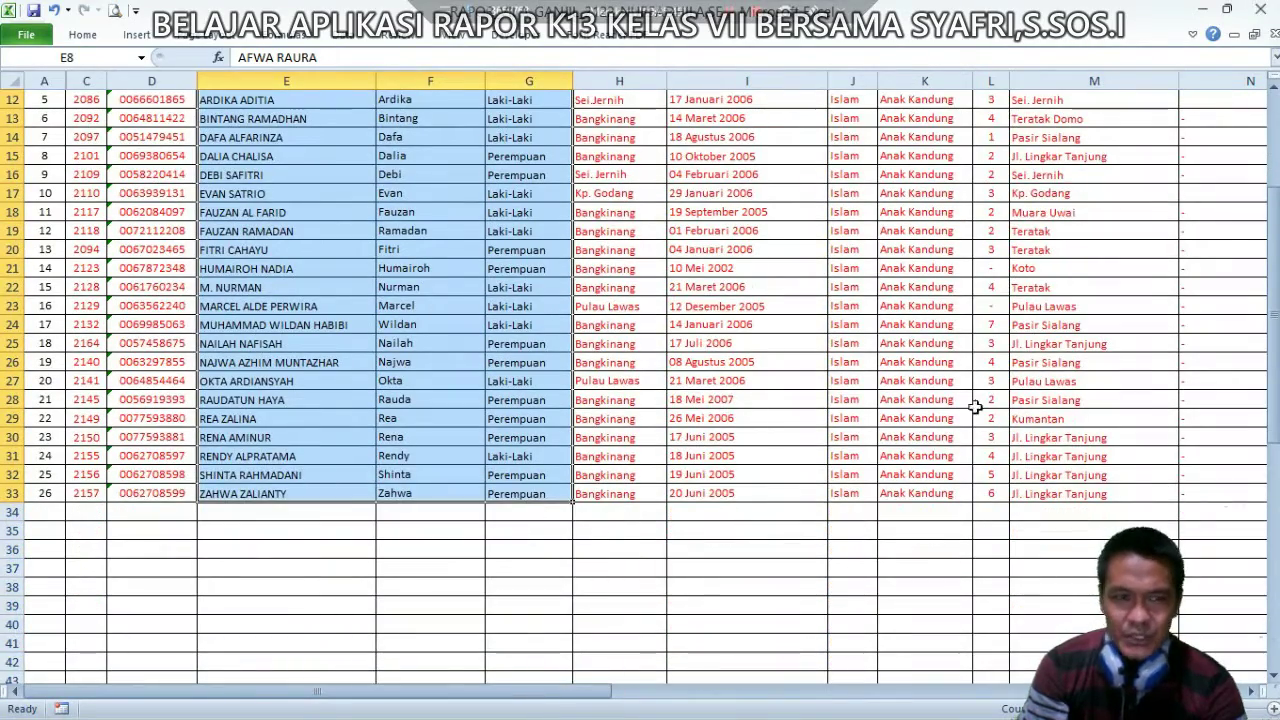
{"action": "scroll", "coordinate": [690, 300], "scroll_direction": "up", "scroll_amount": 4}
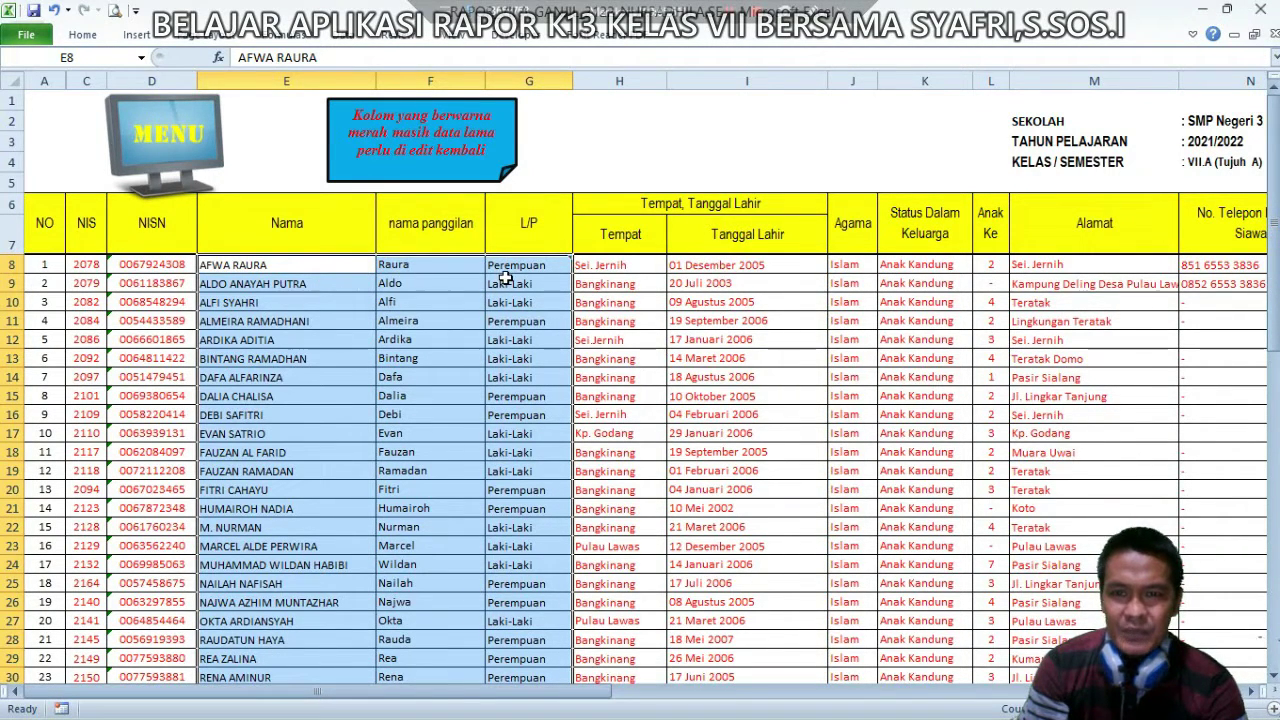
{"action": "mouse_move", "coordinate": [507, 273]}
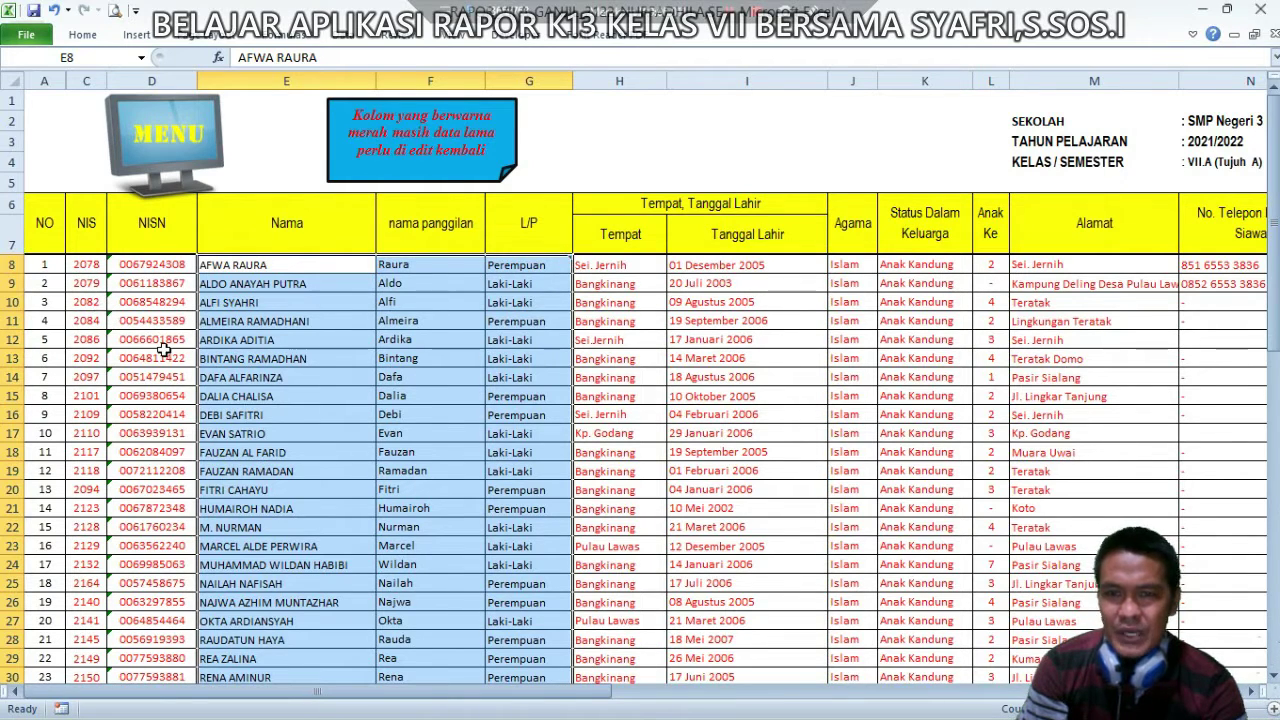
{"action": "left_click_drag", "start_coordinate": [617, 692], "coordinate": [380, 683]}
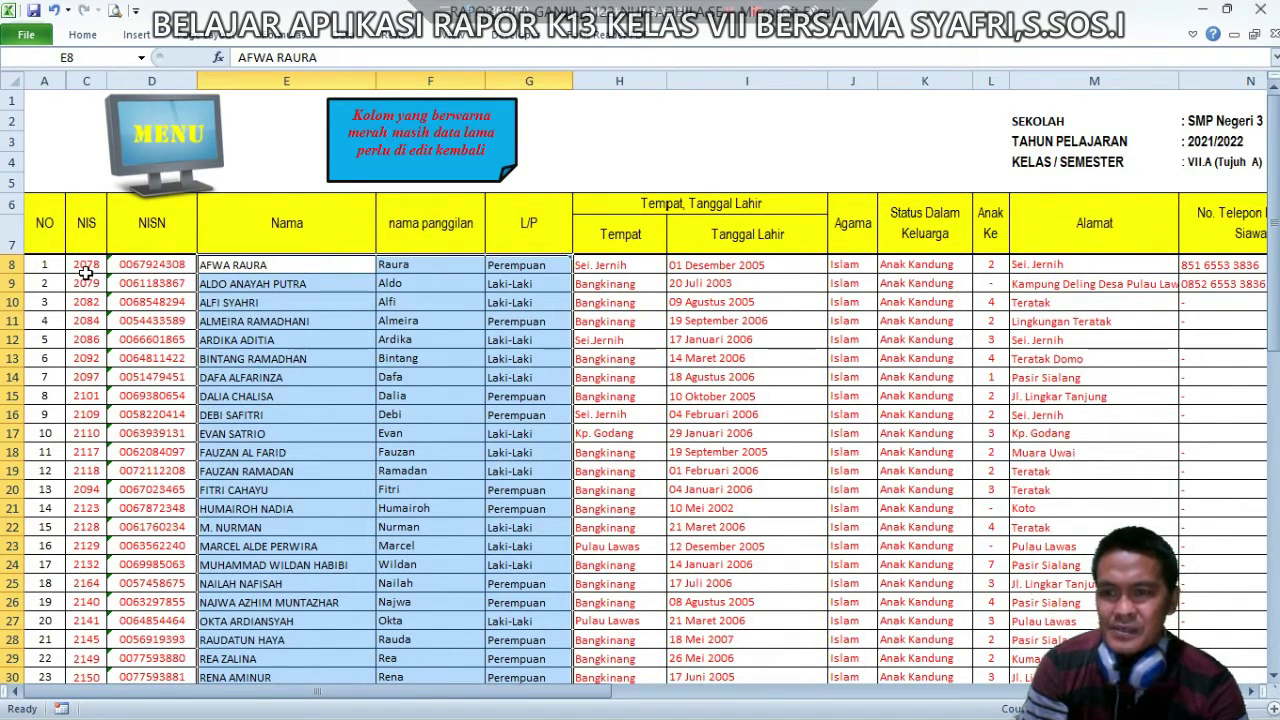
Examine the first student's NIS in C8 and the leading apostrophe of the NISN entry in D8.
{"action": "left_click", "coordinate": [140, 324]}
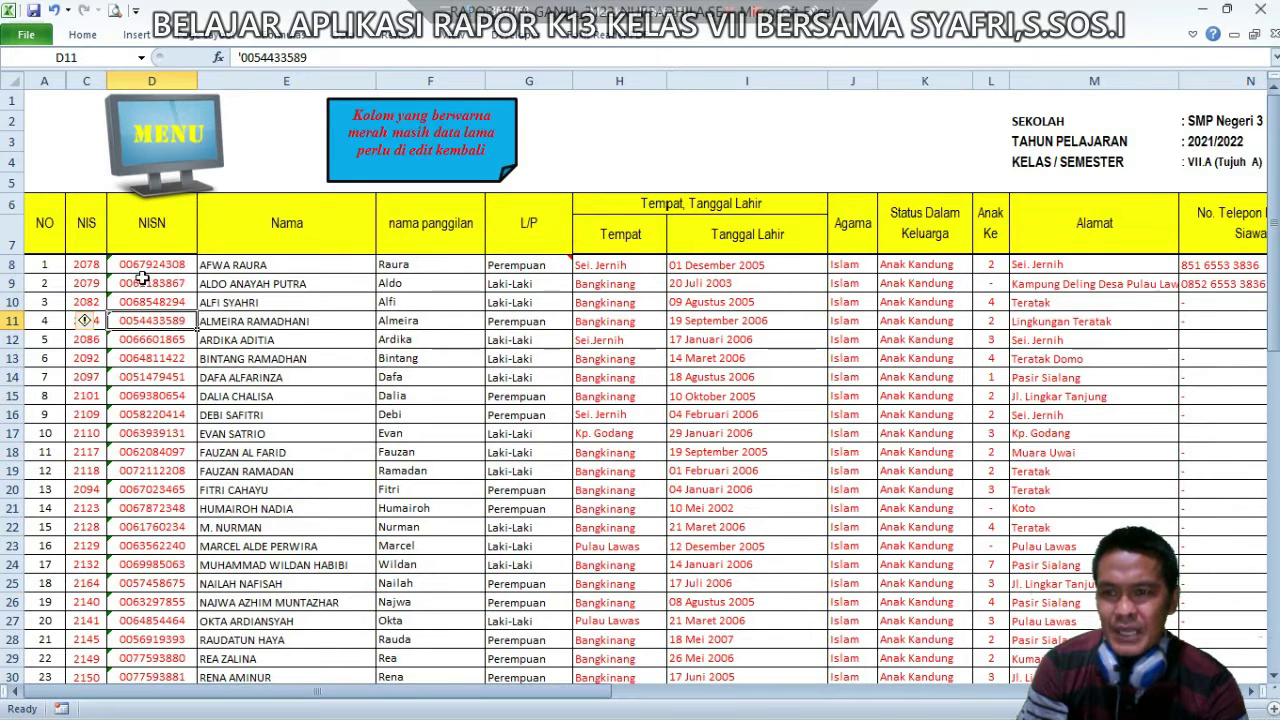
{"action": "left_click", "coordinate": [90, 264]}
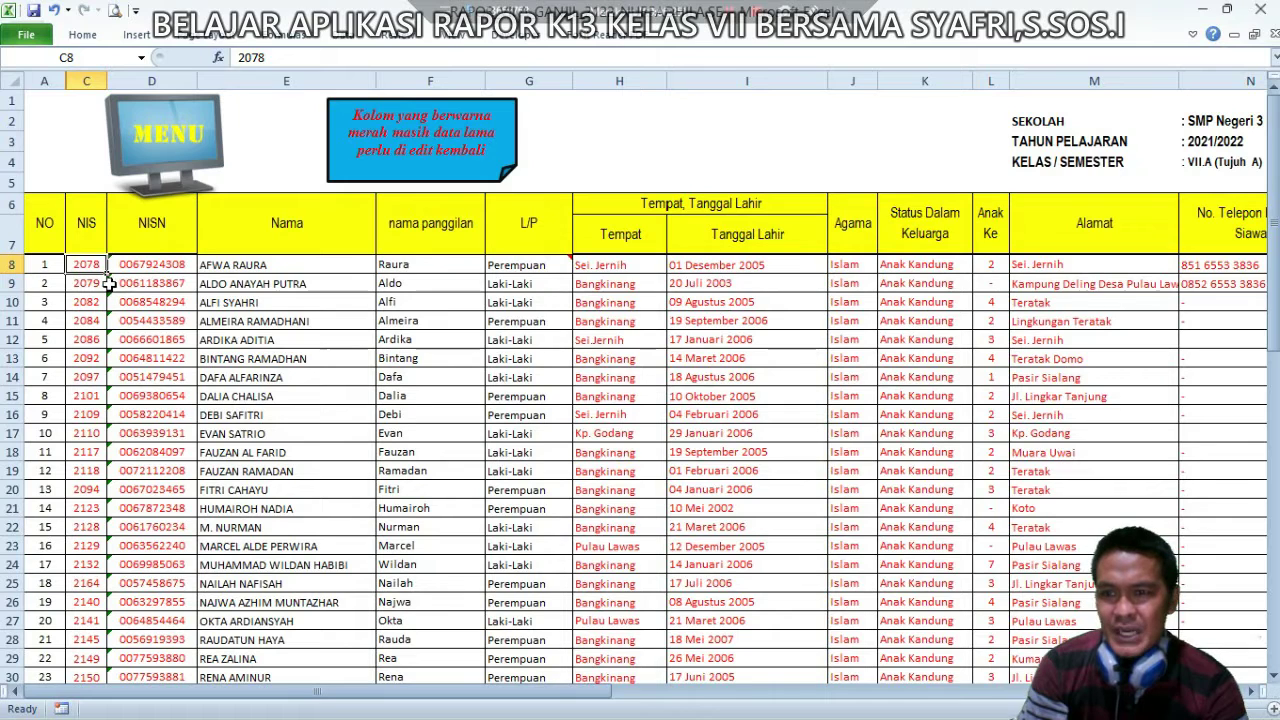
{"action": "left_click", "coordinate": [133, 262]}
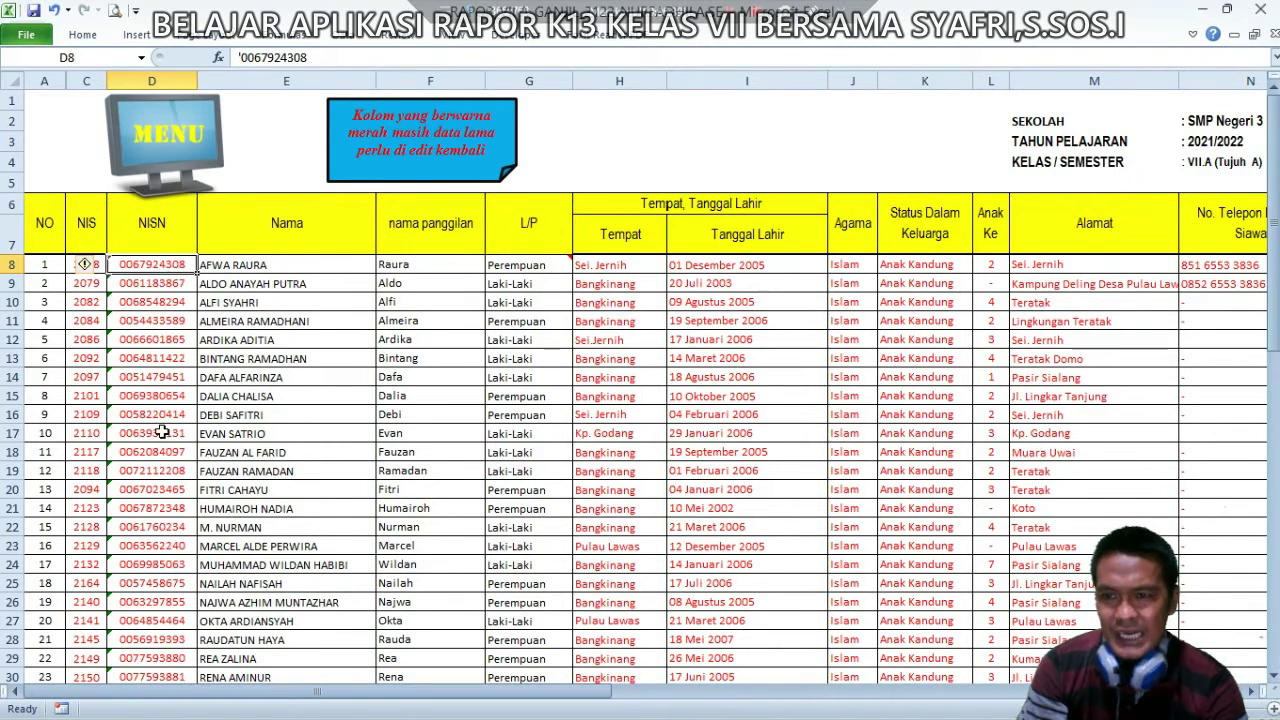
{"action": "left_click", "coordinate": [237, 57]}
{"action": "type", "text": "'"}
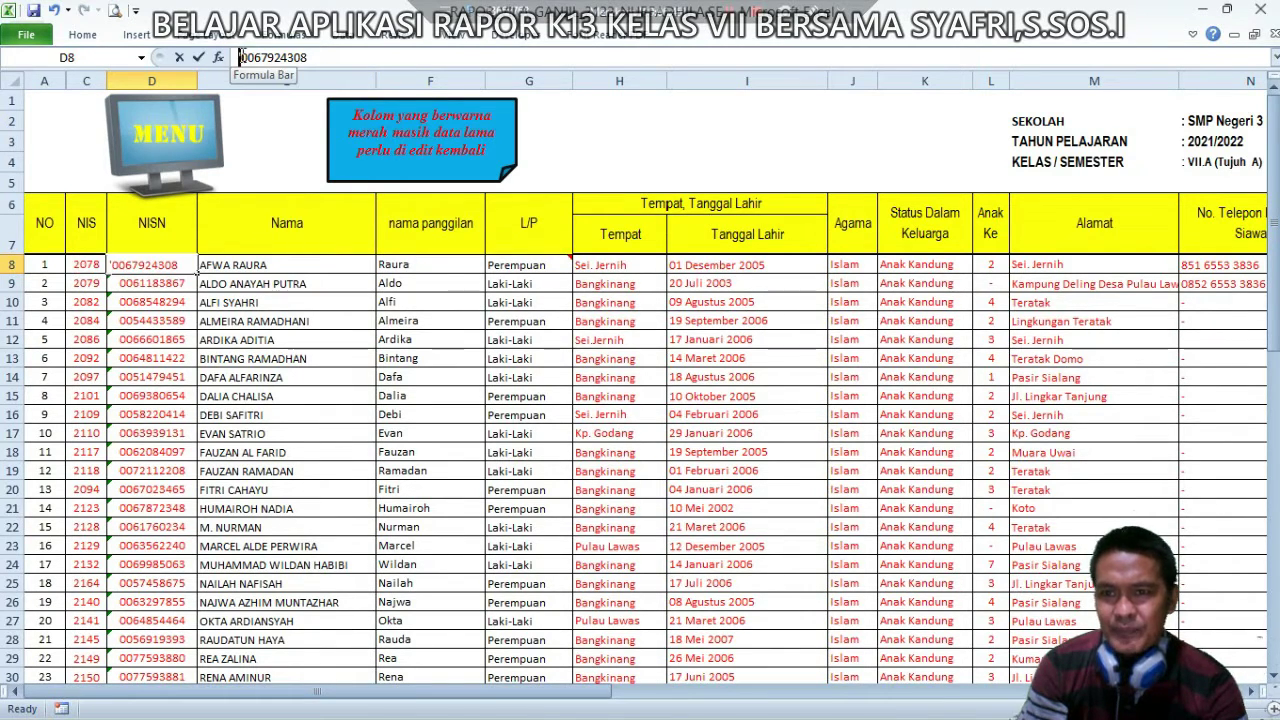
{"action": "double_click", "coordinate": [239, 57]}
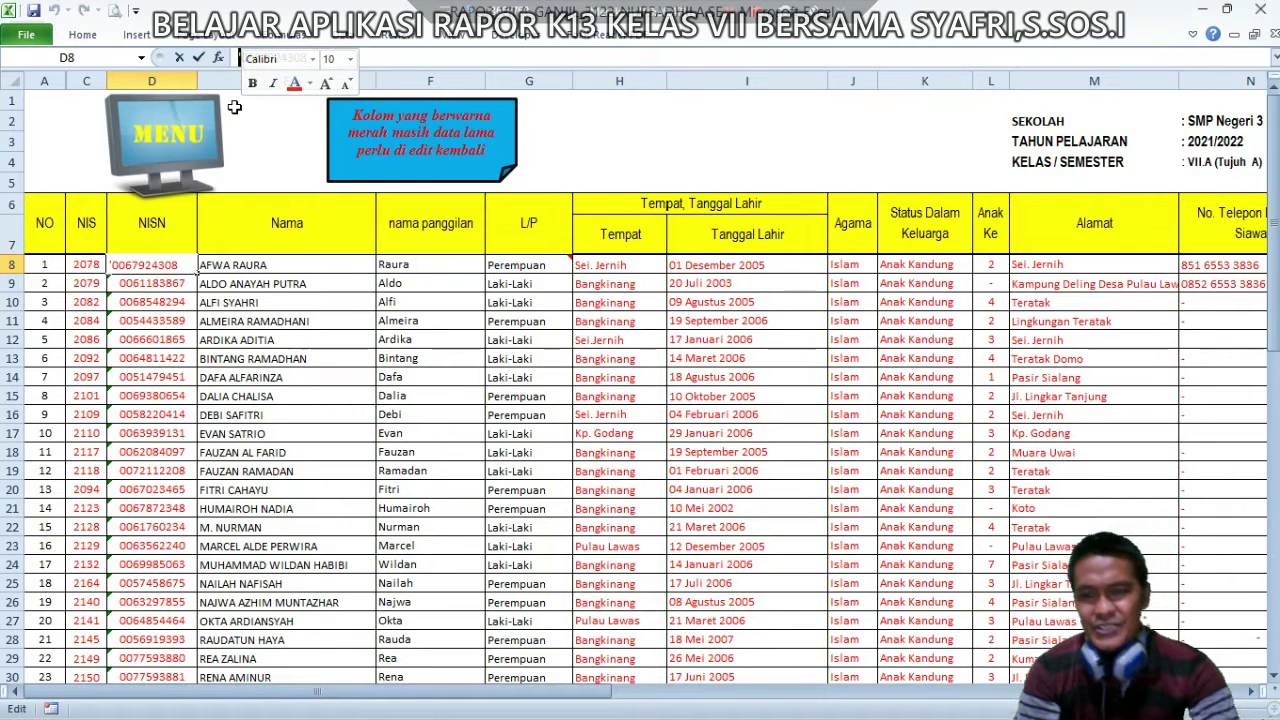
{"action": "left_click", "coordinate": [112, 284]}
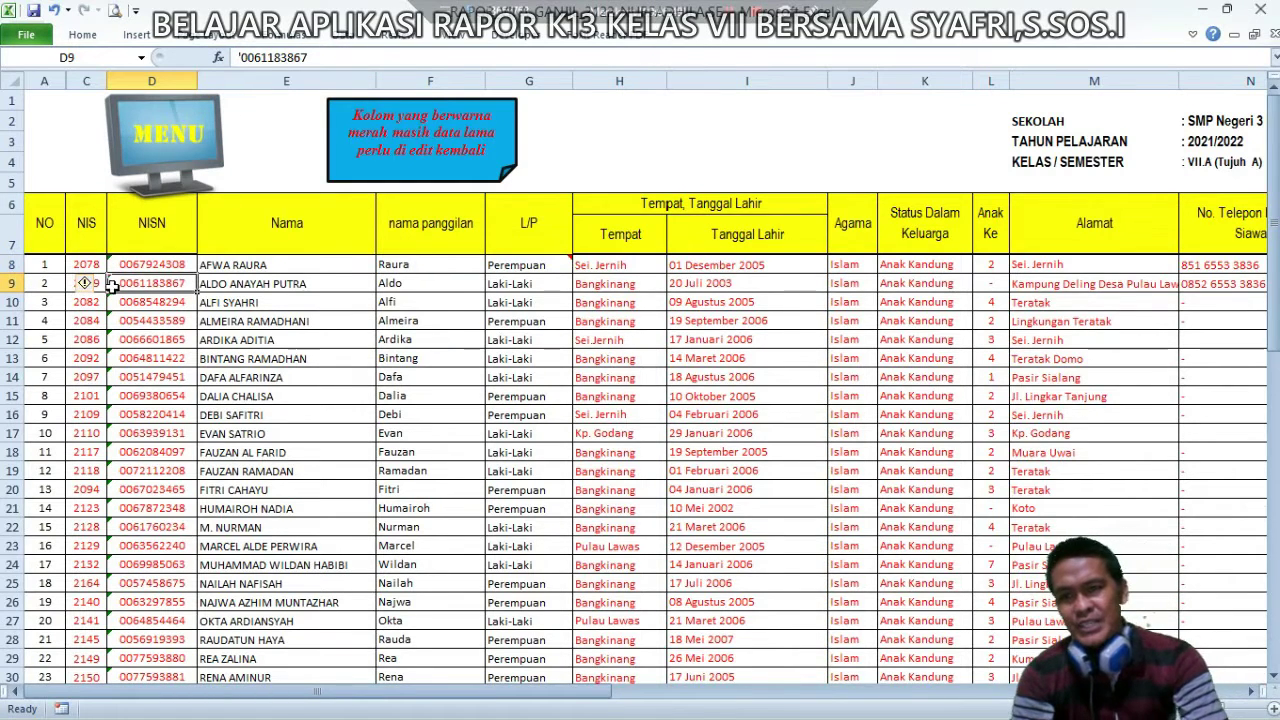
{"action": "left_click", "coordinate": [122, 264]}
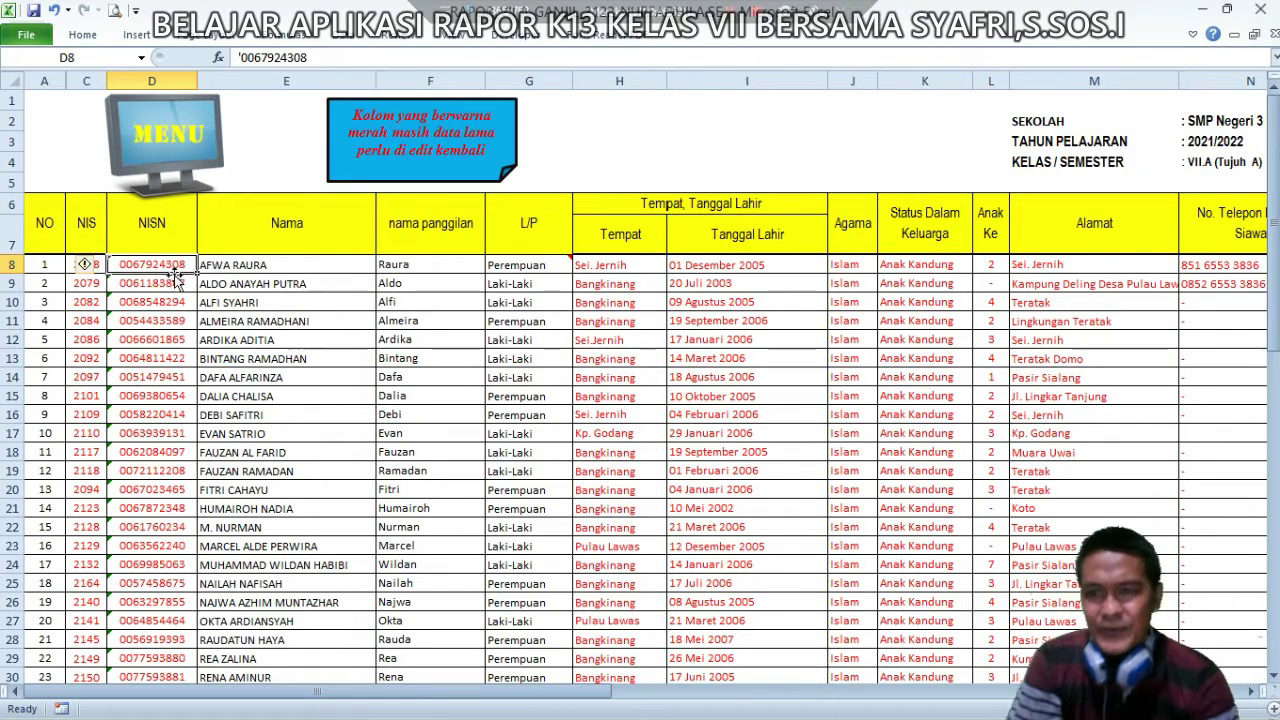
{"action": "left_click", "coordinate": [150, 304]}
{"action": "left_click", "coordinate": [143, 266]}
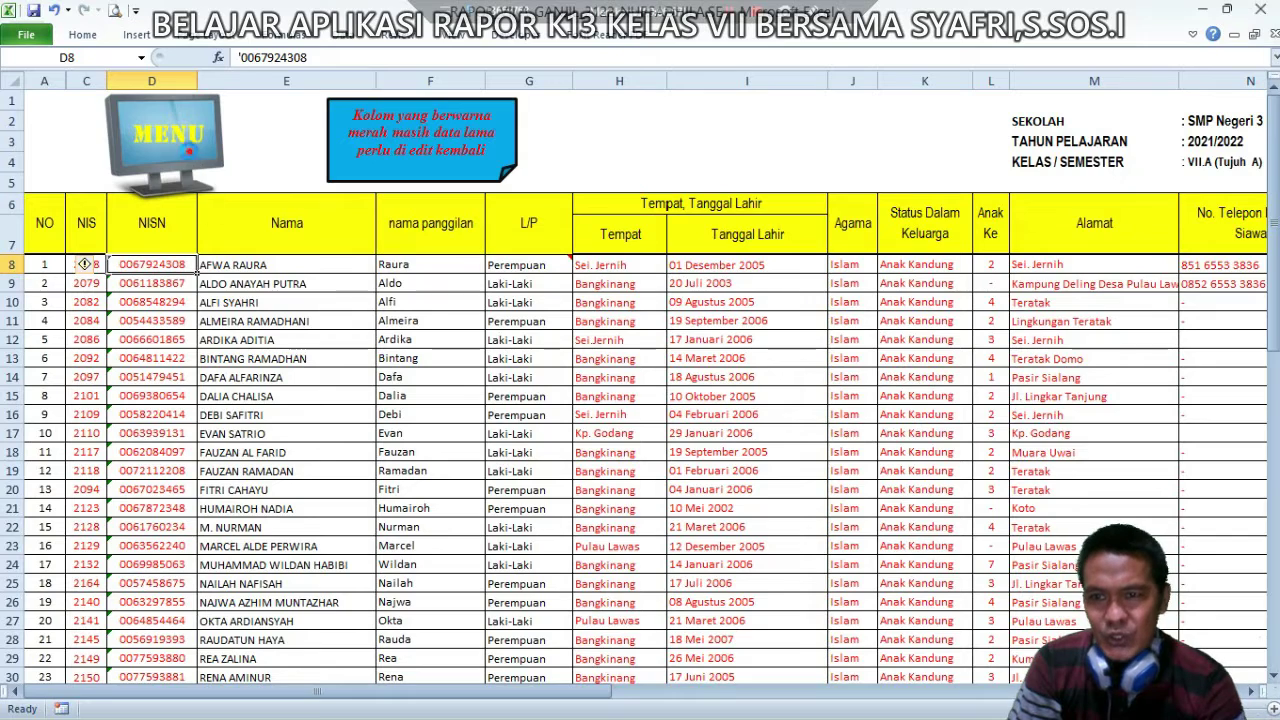
Check the first student's NISN on the Sampul dan Data Diri Rapor page and return to the Data Siswa sheet.
{"action": "left_click", "coordinate": [192, 160]}
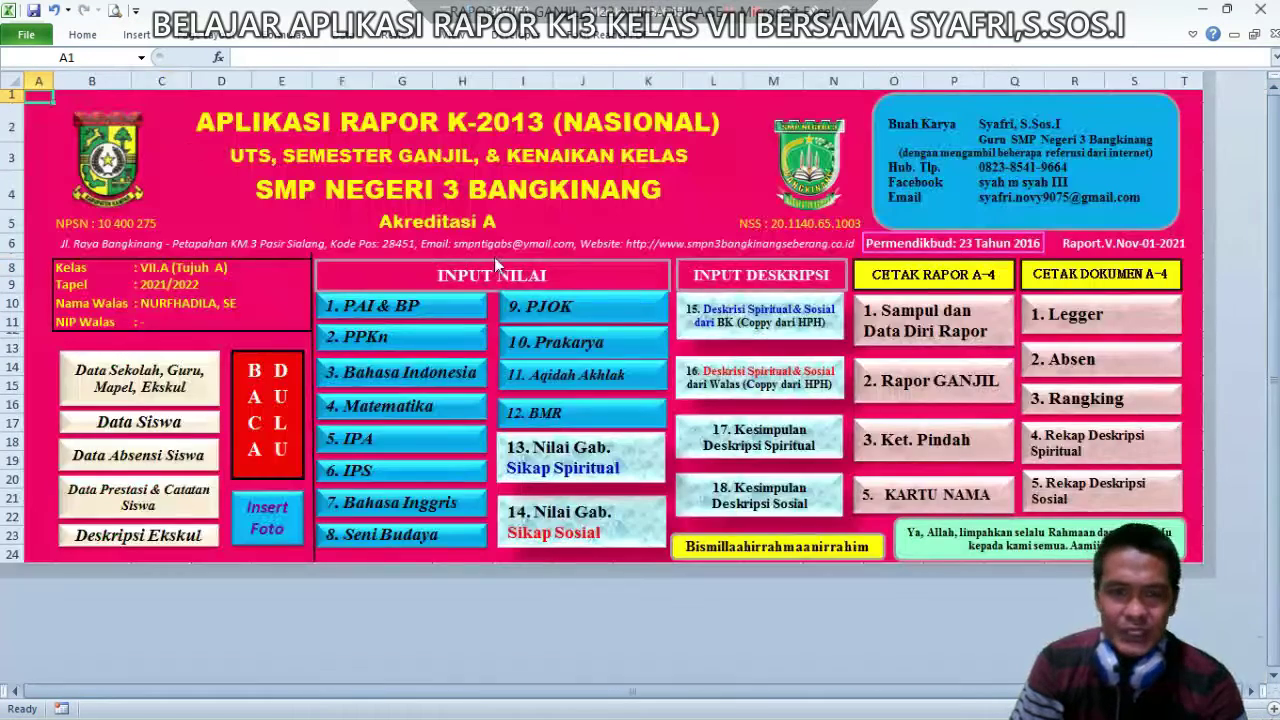
{"action": "left_click", "coordinate": [891, 310]}
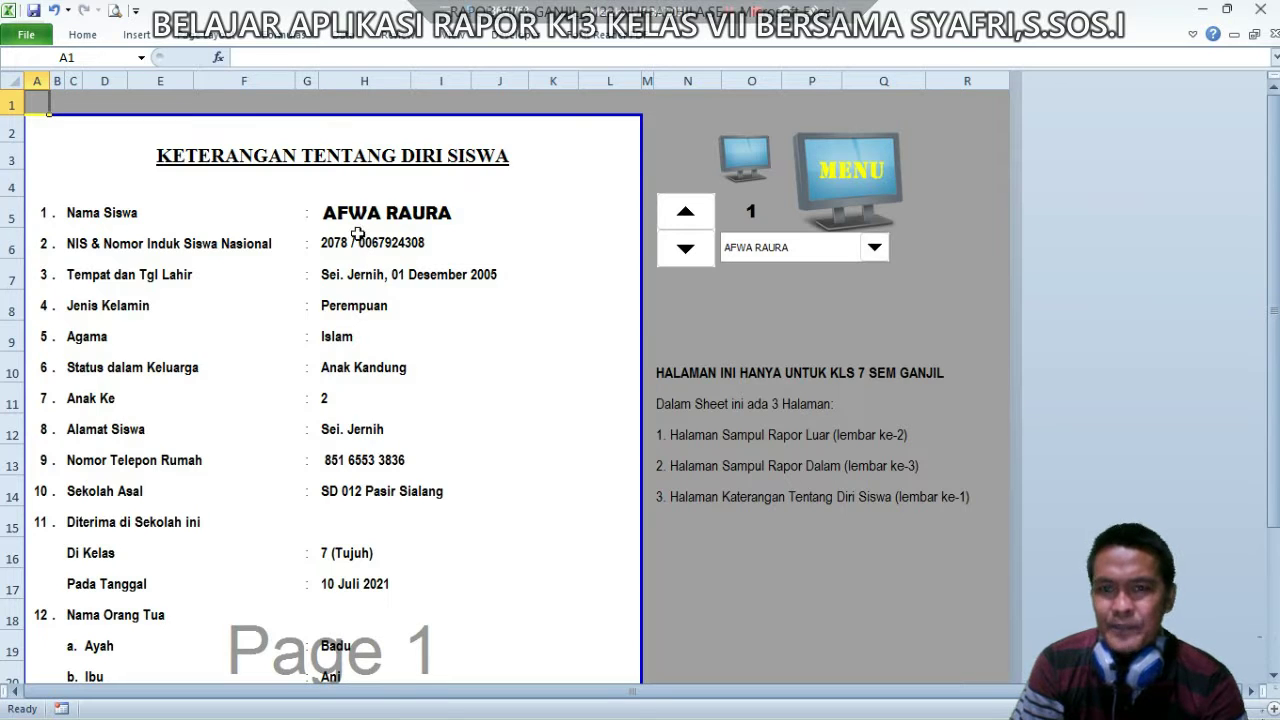
{"action": "left_click", "coordinate": [810, 160]}
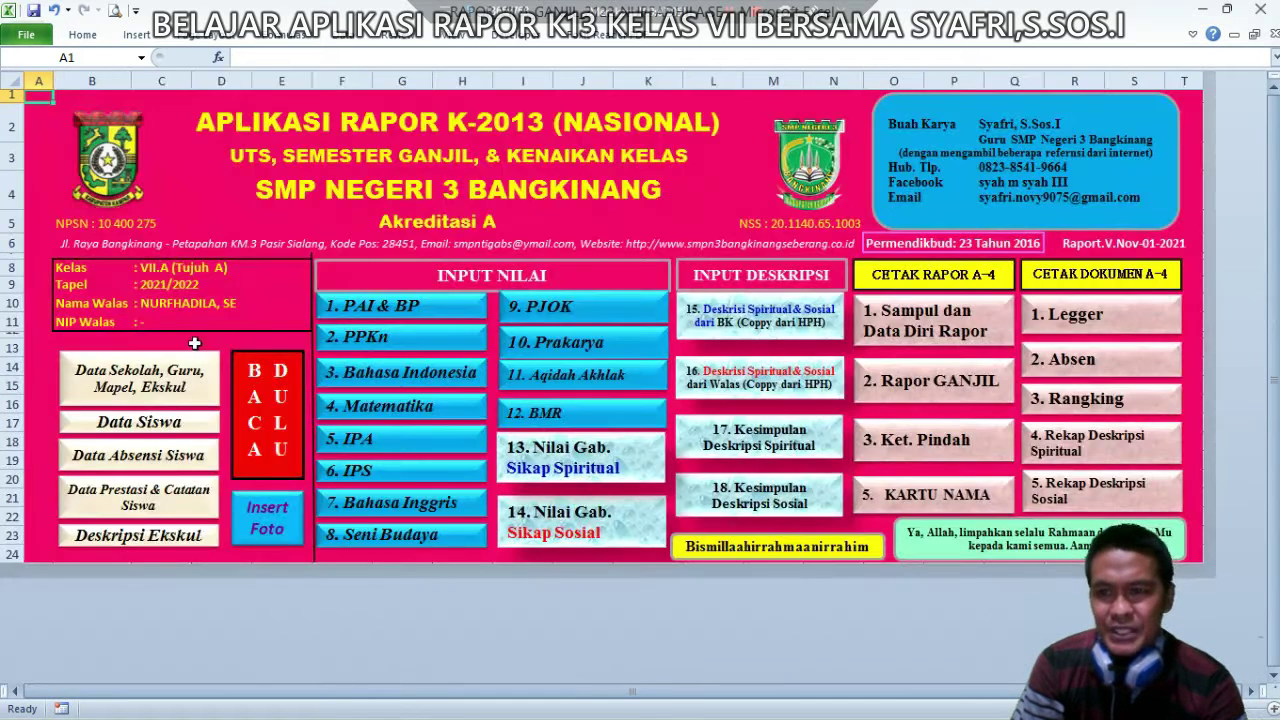
{"action": "left_click", "coordinate": [158, 424]}
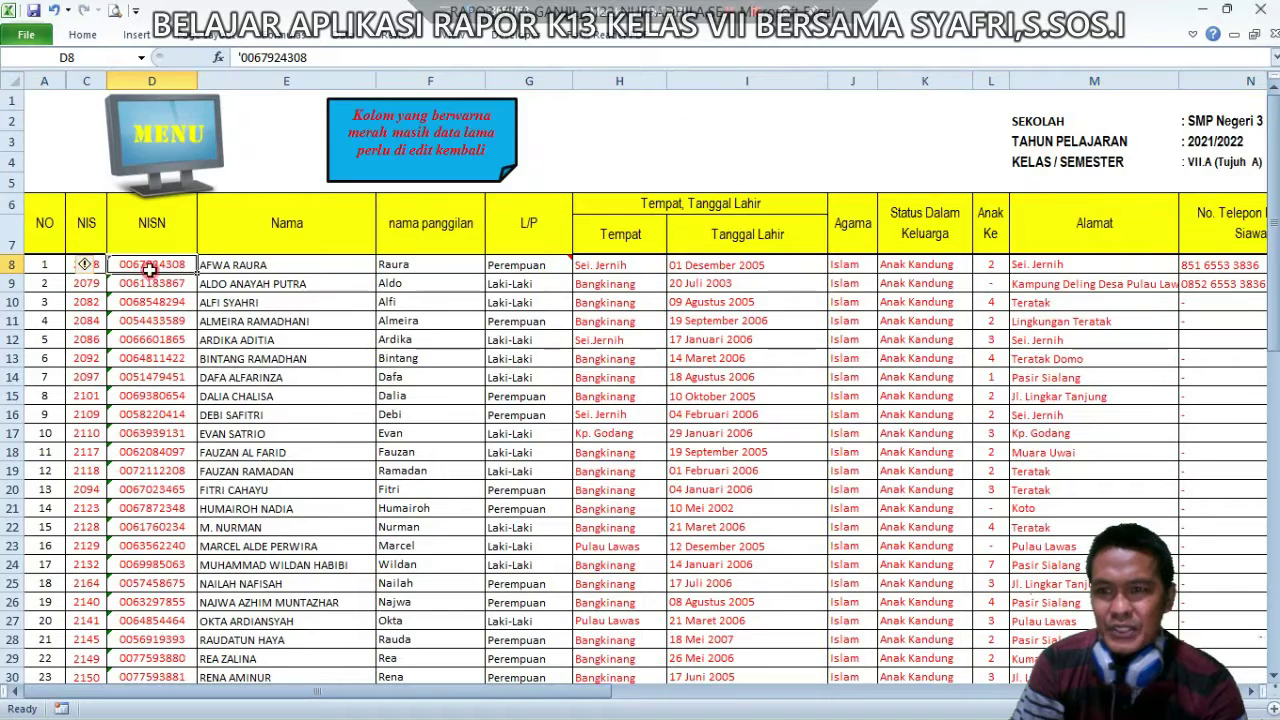
Delete the leading apostrophe from the first student's NISN in D8.
{"action": "left_click", "coordinate": [235, 58]}
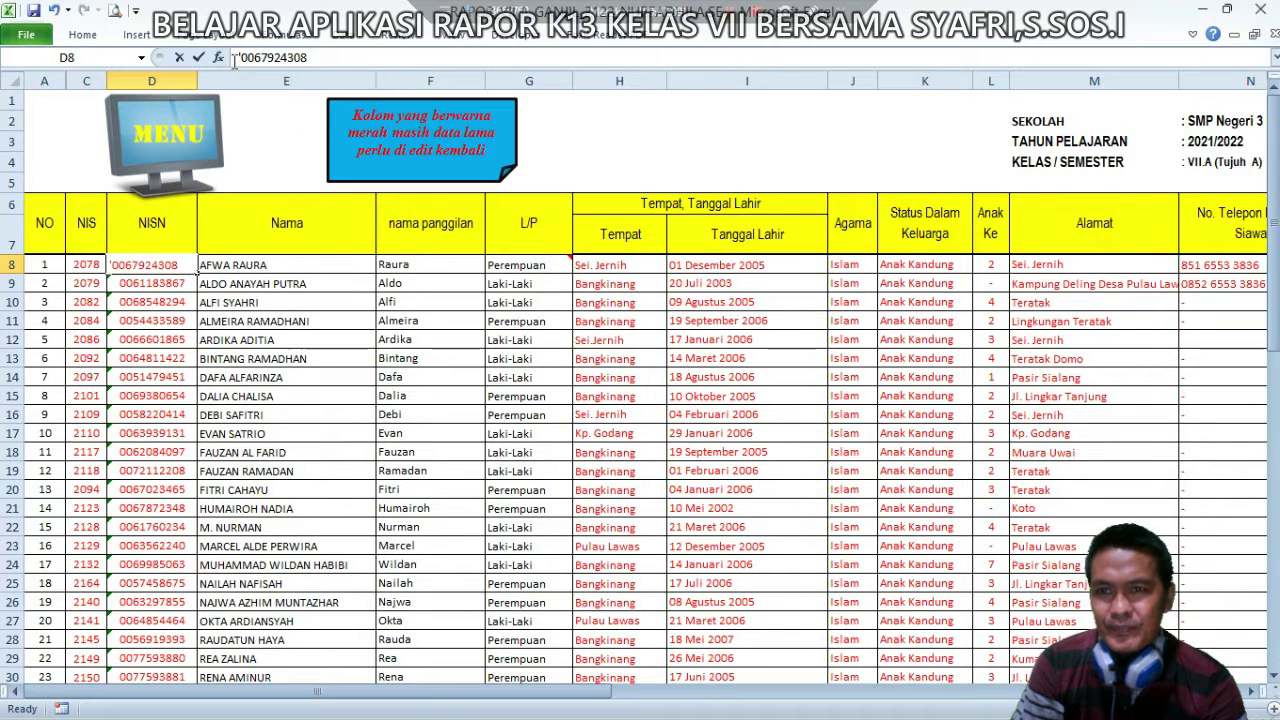
{"action": "left_click_drag", "start_coordinate": [236, 59], "coordinate": [243, 60]}
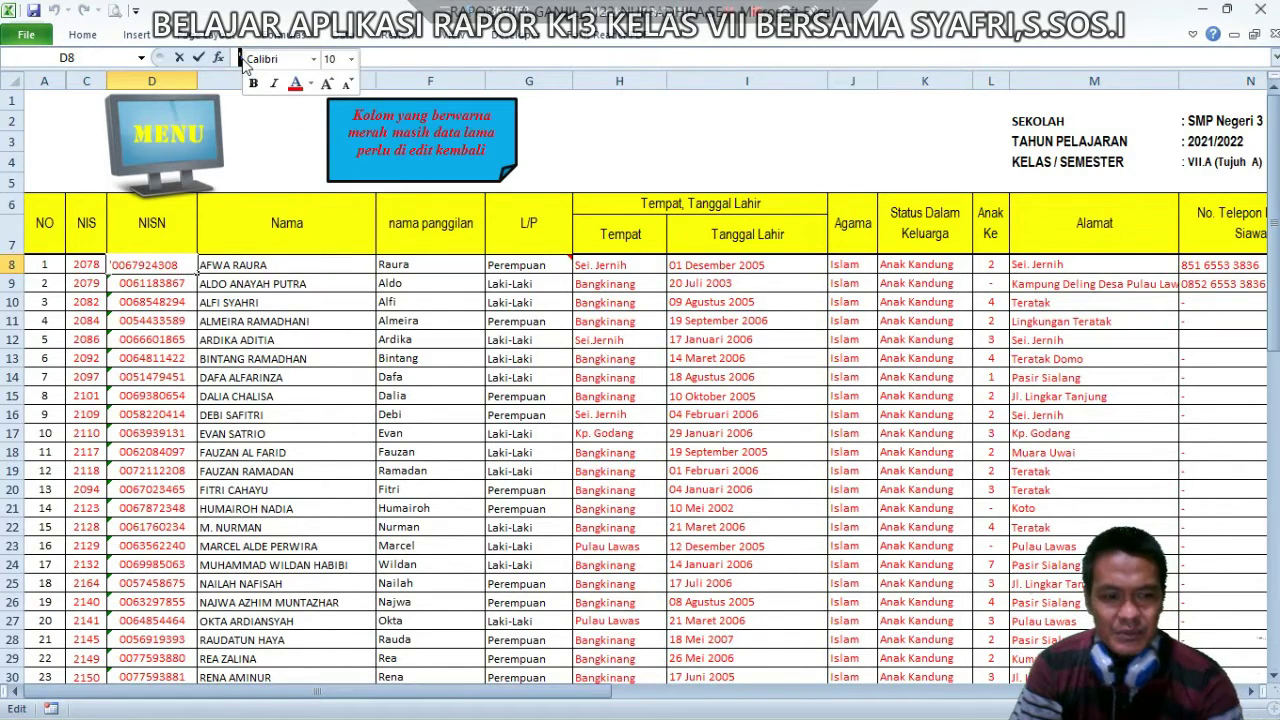
{"action": "key", "text": "Delete"}
{"action": "key", "text": "Return"}
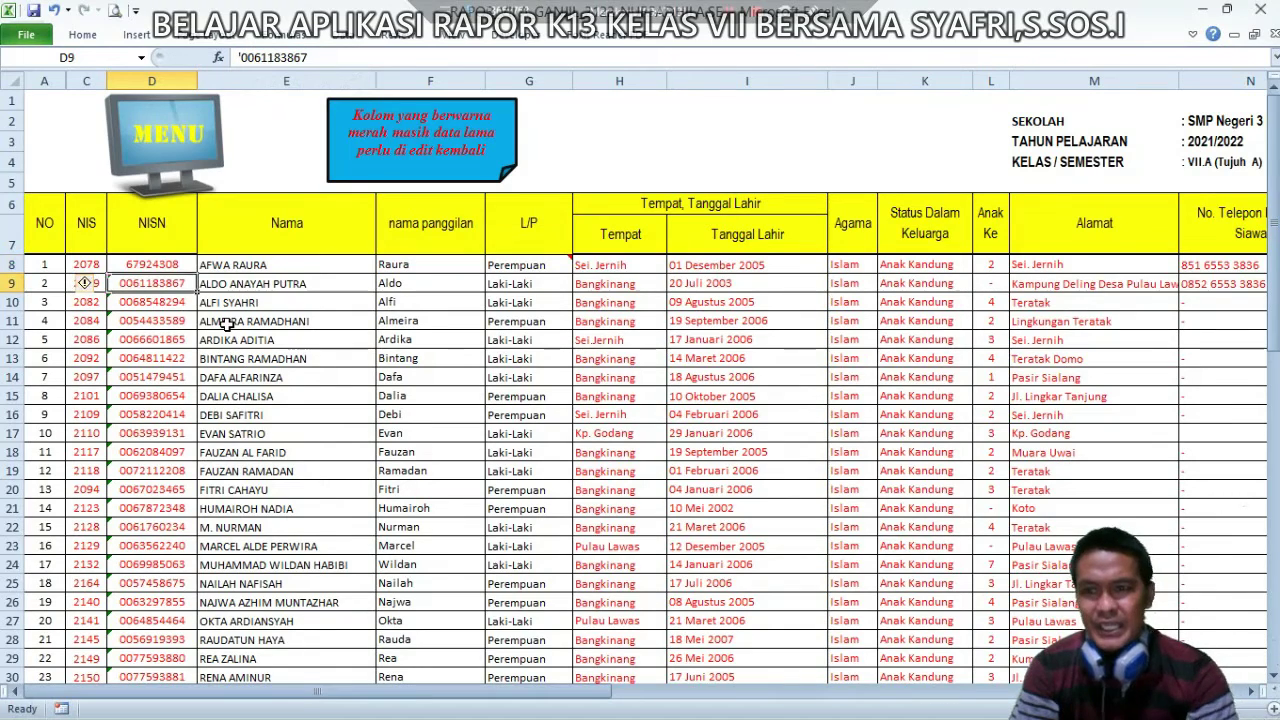
Check how the NISN without its apostrophe appears on the Sampul dan Data Diri Rapor page, and return to Data Siswa.
{"action": "left_click", "coordinate": [184, 181]}
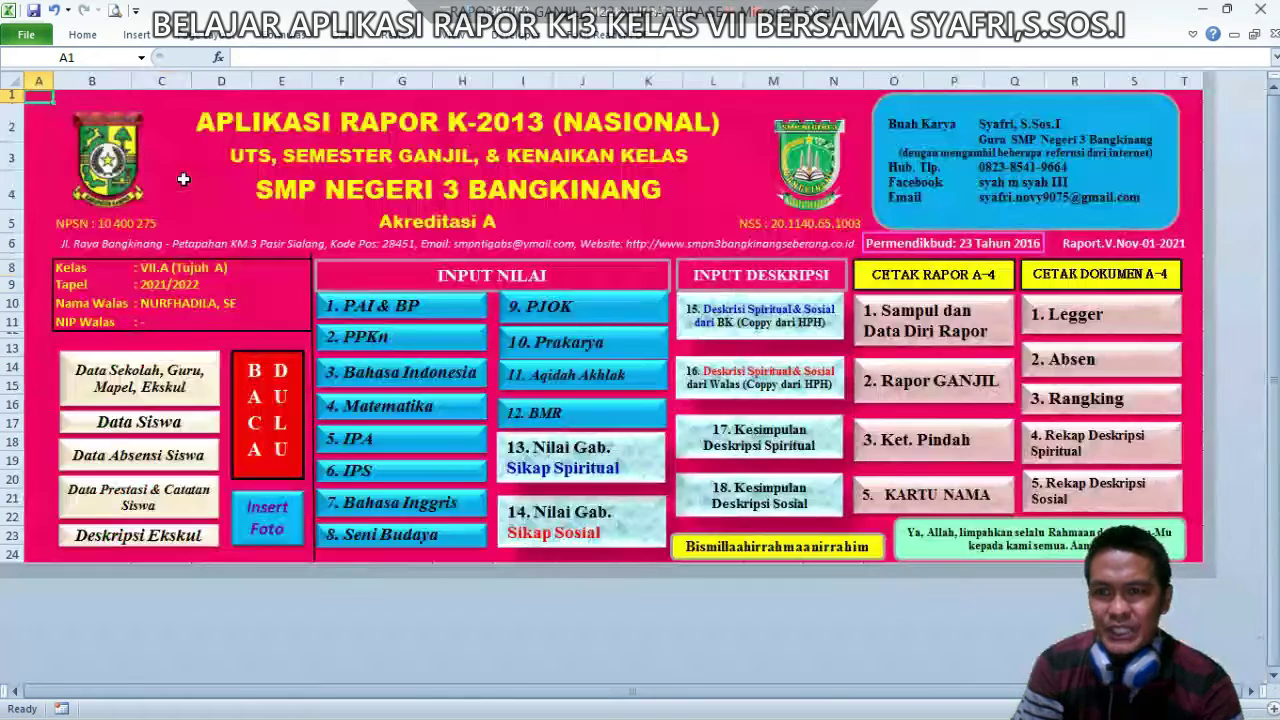
{"action": "left_click", "coordinate": [901, 318]}
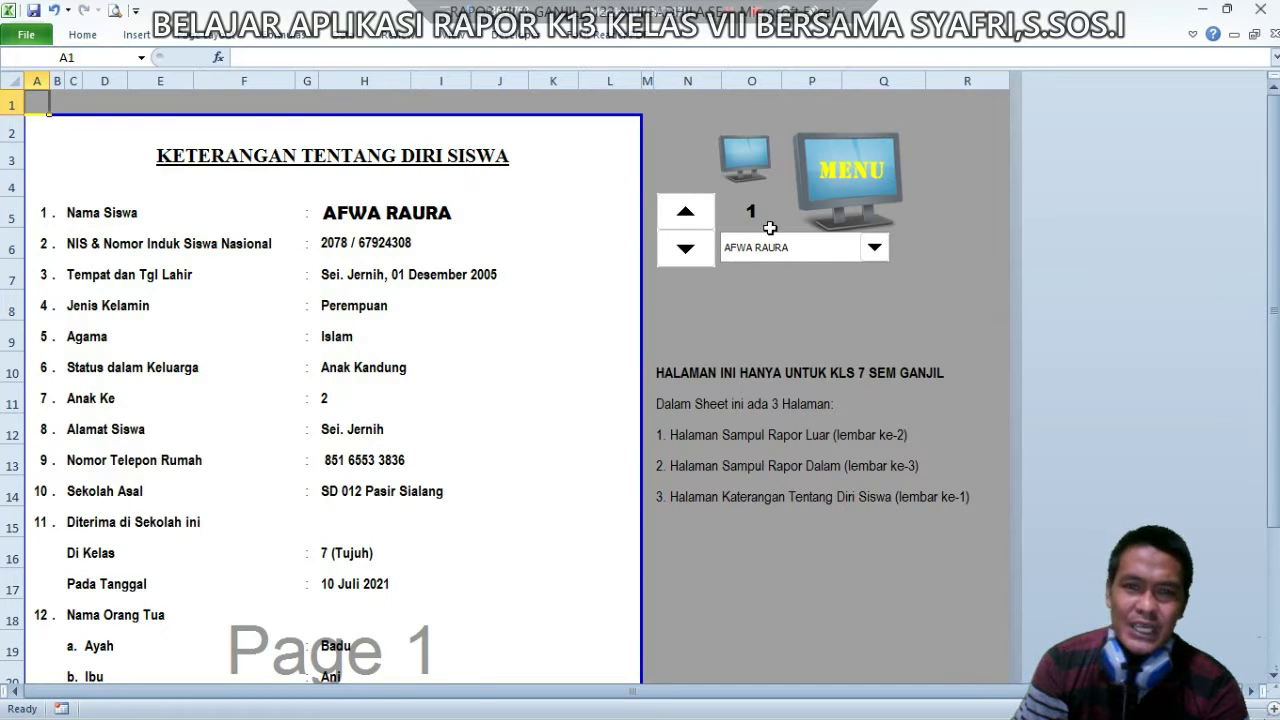
{"action": "left_click", "coordinate": [855, 202]}
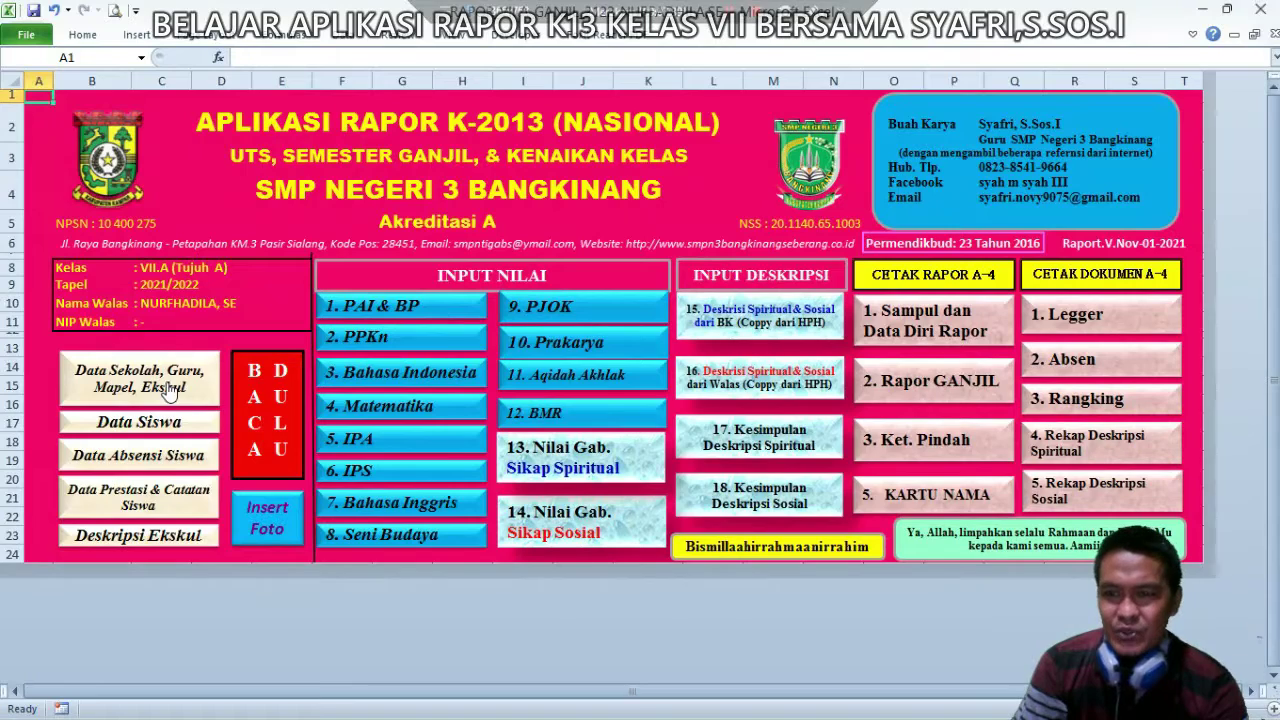
{"action": "left_click", "coordinate": [160, 420]}
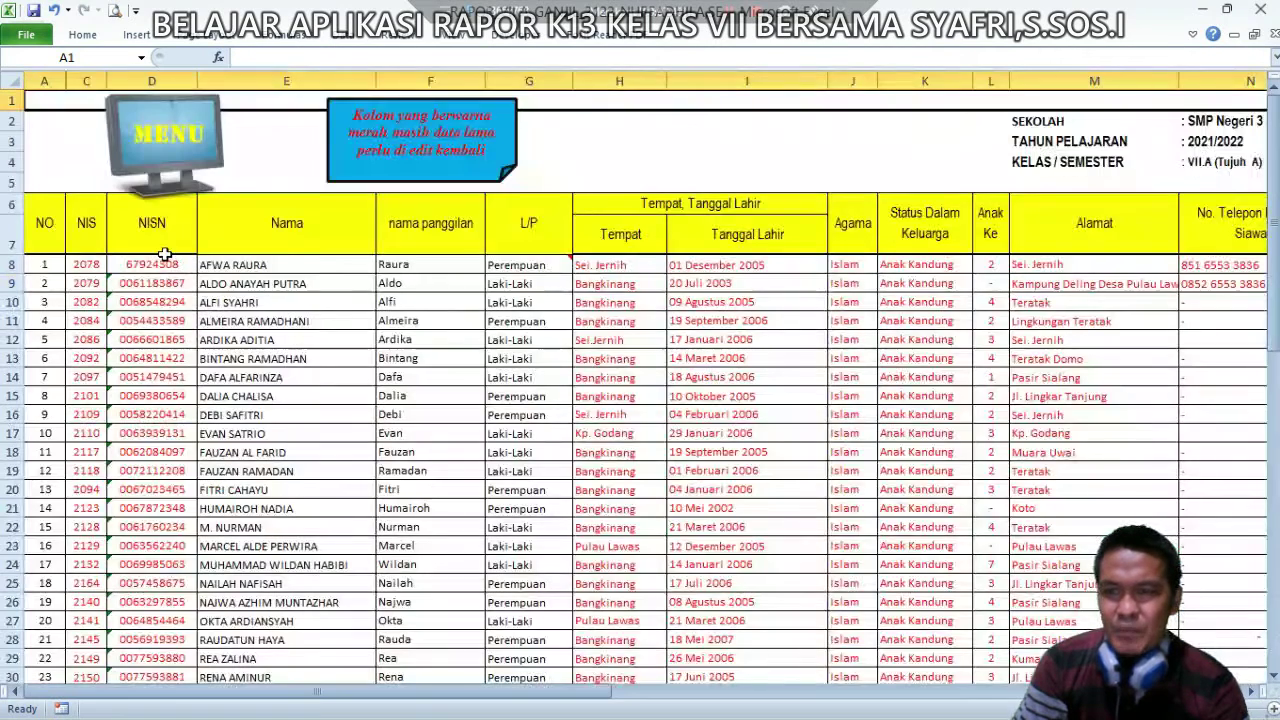
Put an apostrophe and two leading zeros back in front of the first student's NISN in D8.
{"action": "left_click", "coordinate": [137, 265]}
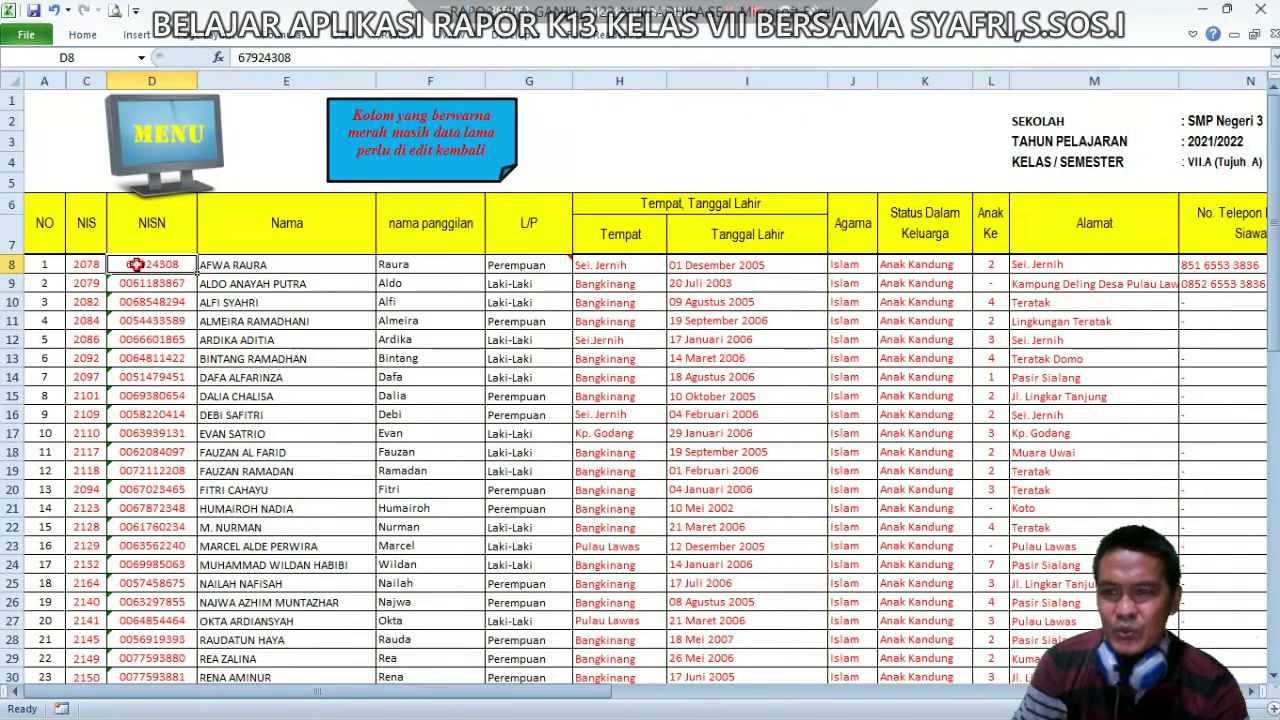
{"action": "left_click", "coordinate": [240, 58]}
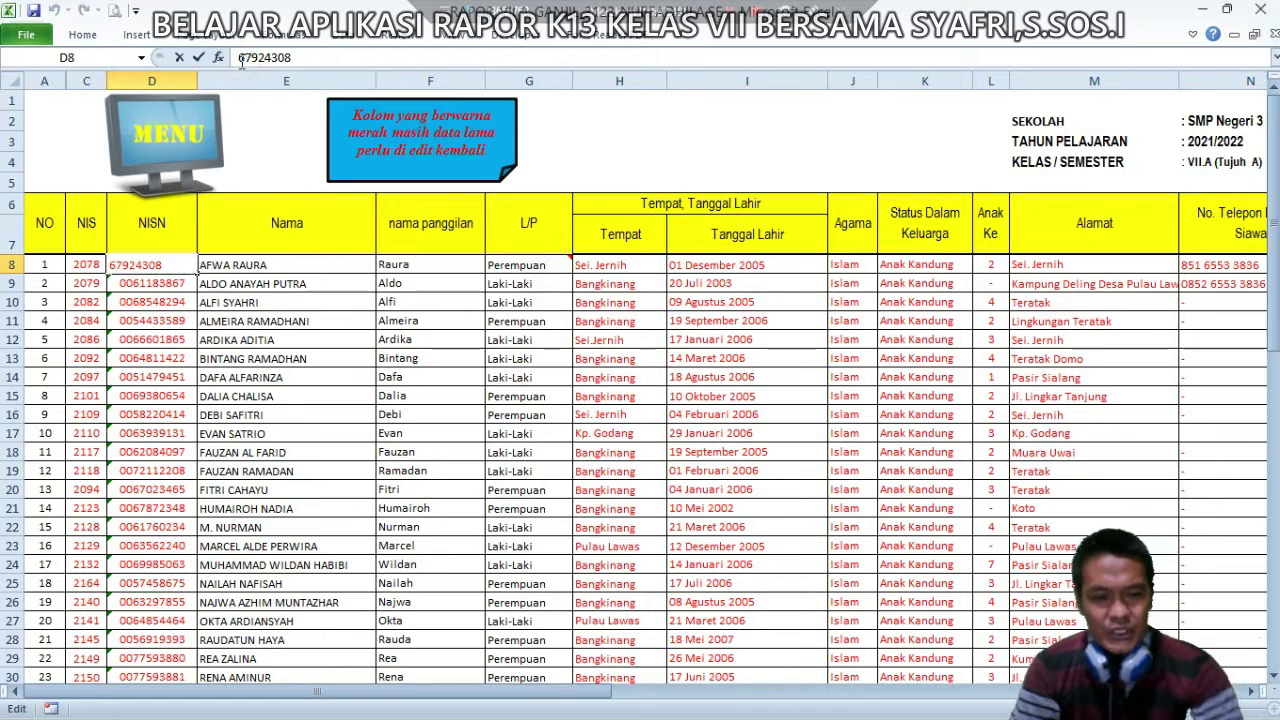
{"action": "type", "text": "'"}
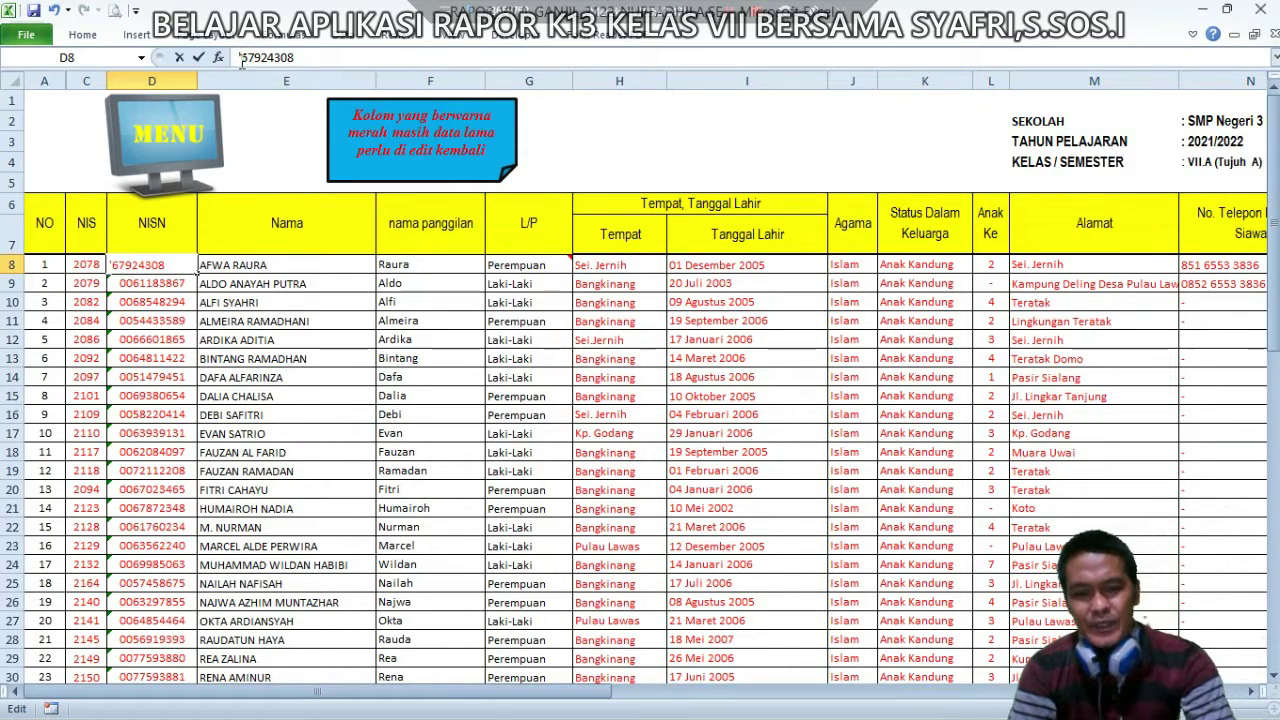
{"action": "type", "text": "00"}
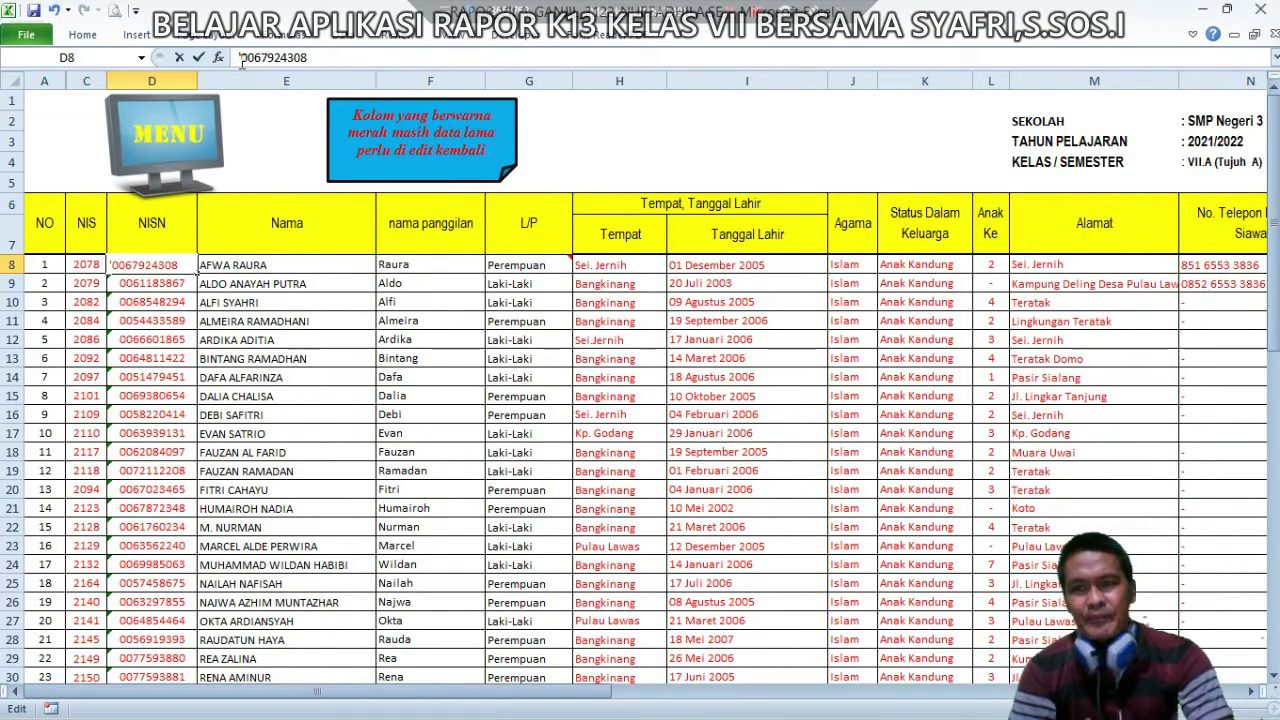
{"action": "key", "text": "Return"}
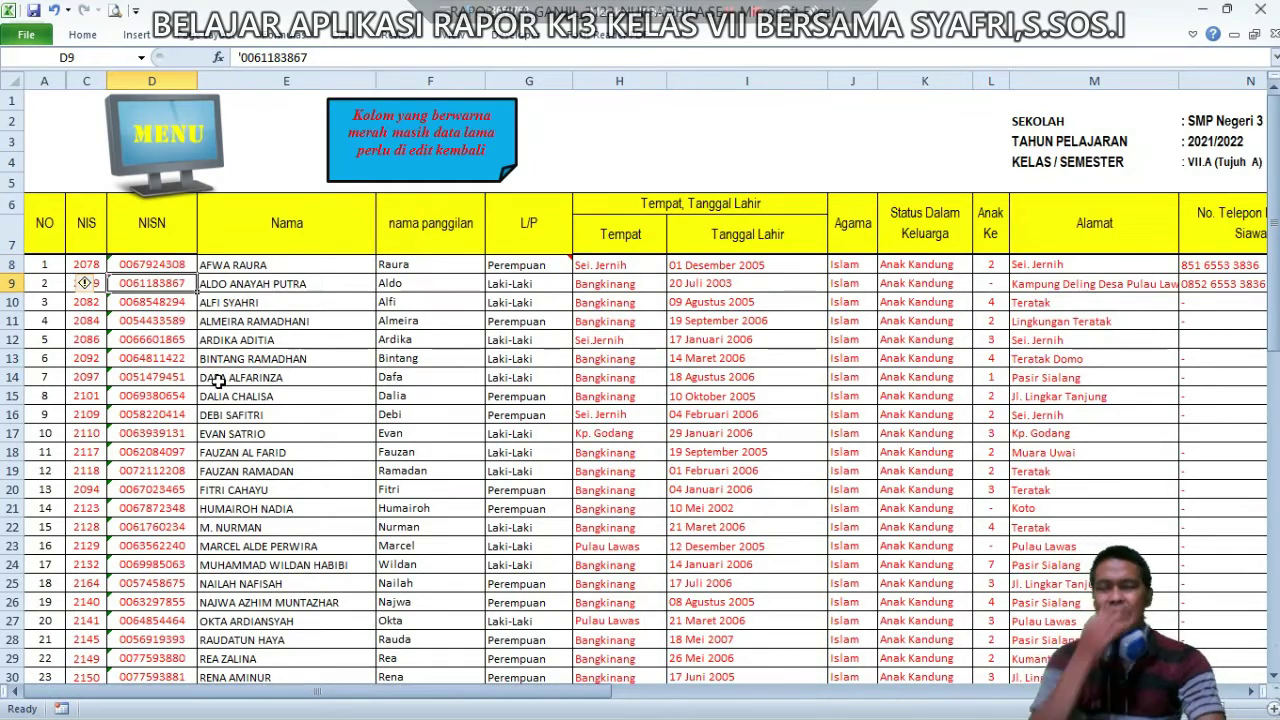
Verify the corrected NISN on the Sampul dan Data Diri Rapor page and go back to the Data Siswa sheet.
{"action": "left_click", "coordinate": [171, 200]}
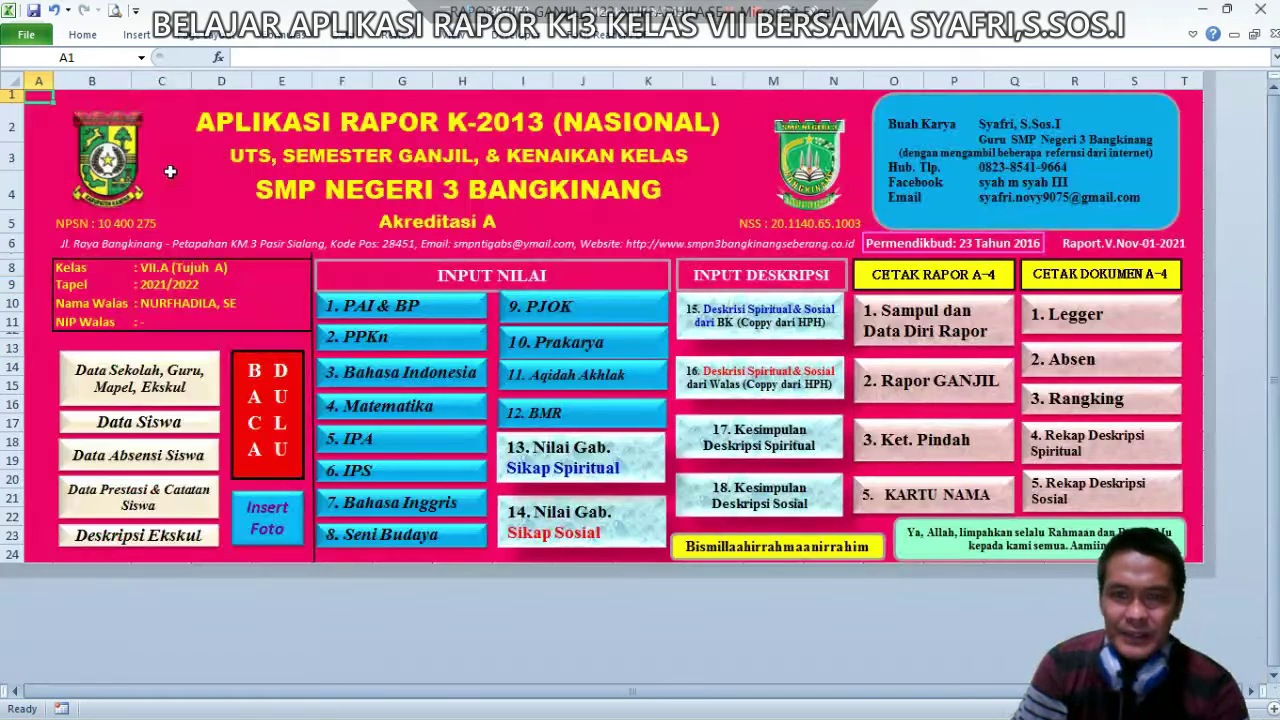
{"action": "left_click", "coordinate": [926, 326]}
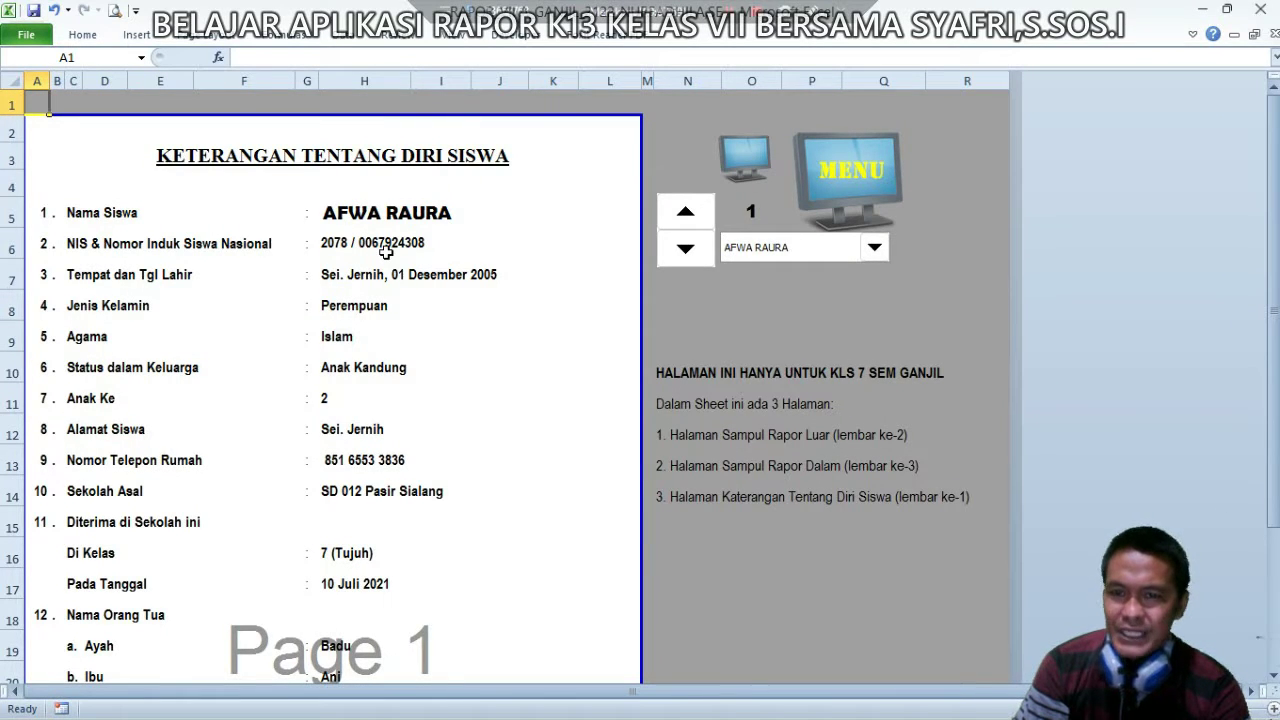
{"action": "left_click", "coordinate": [836, 183]}
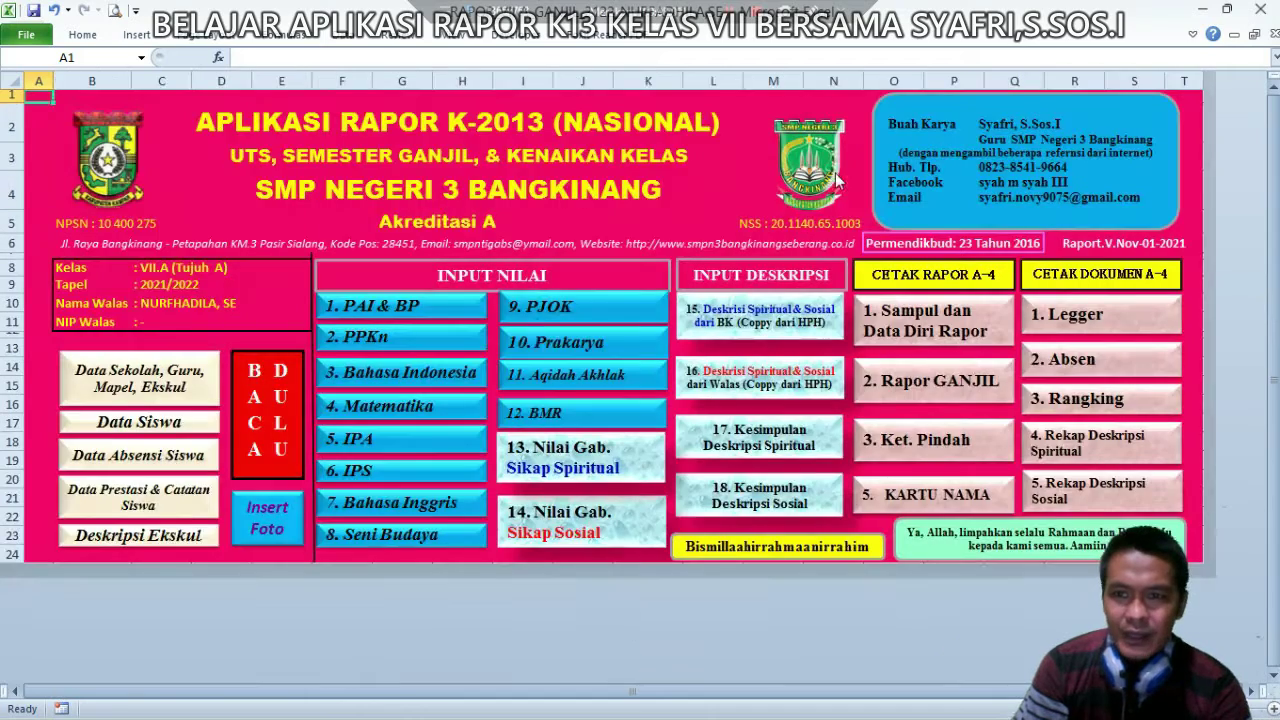
{"action": "left_click", "coordinate": [163, 422]}
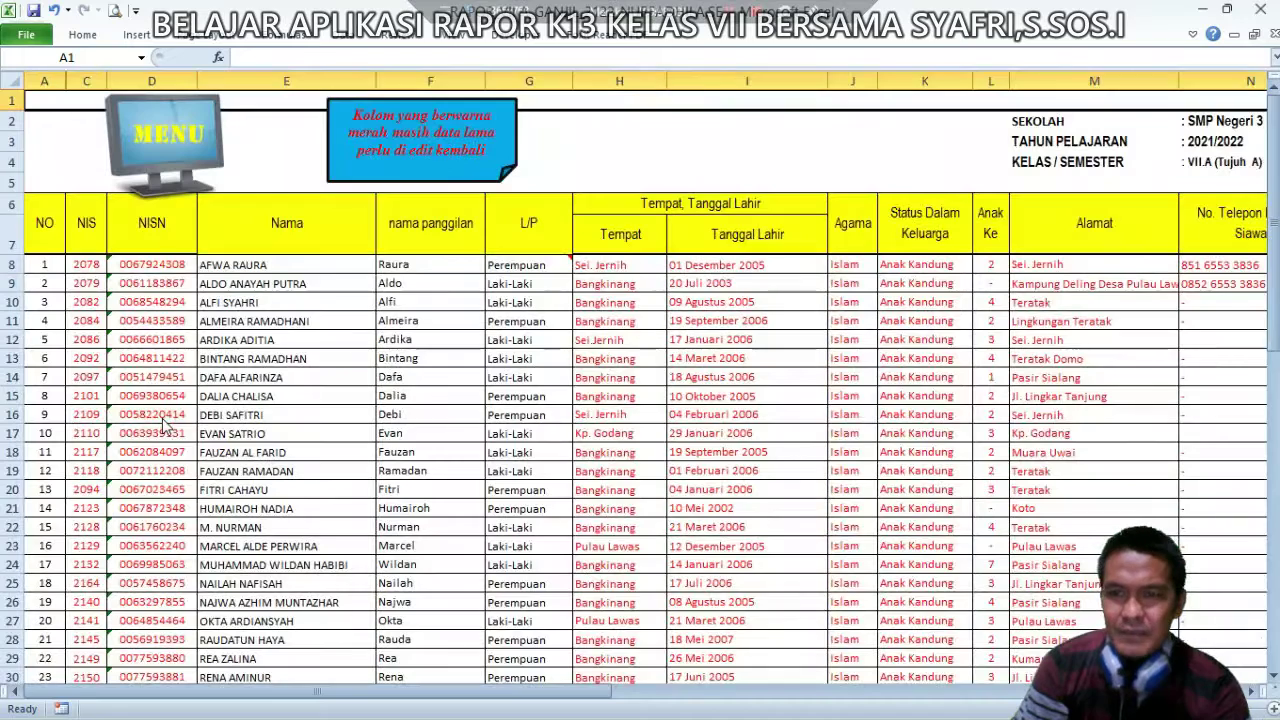
Go through the first student's name, nickname, gender and birthplace cells, E8 to H8.
{"action": "left_click", "coordinate": [275, 267]}
{"action": "left_click", "coordinate": [402, 264]}
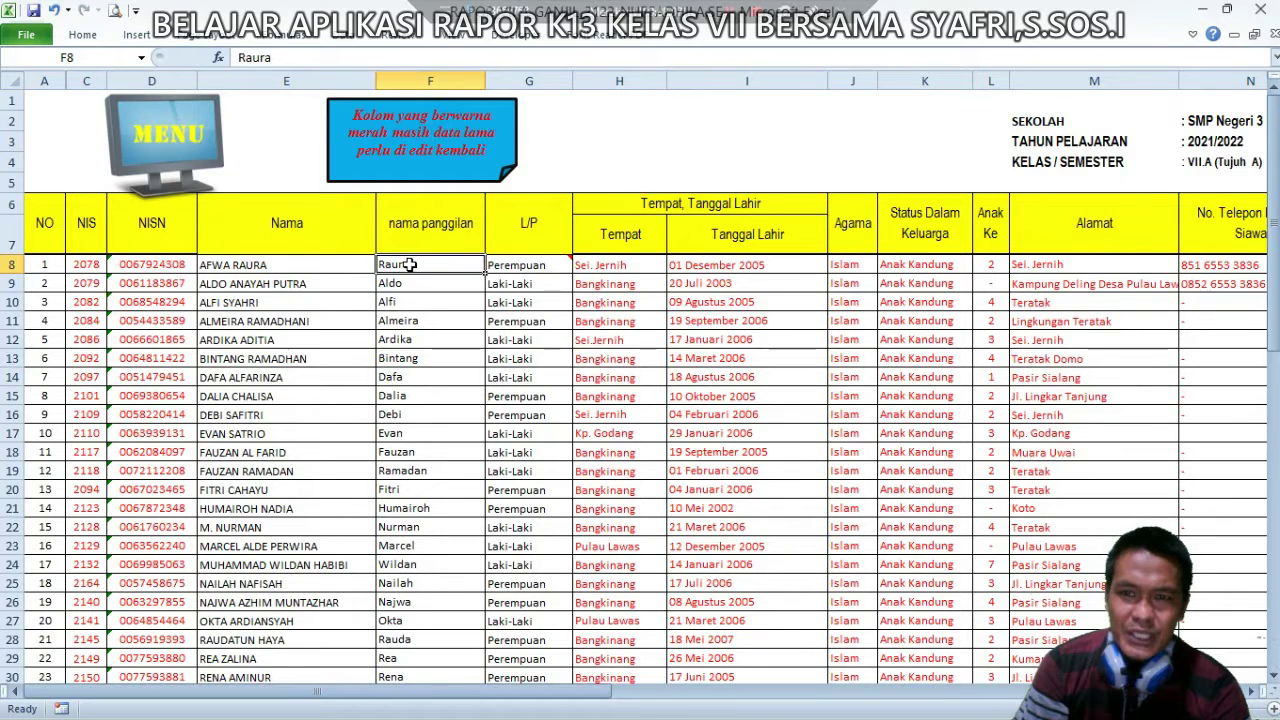
{"action": "left_click", "coordinate": [525, 266]}
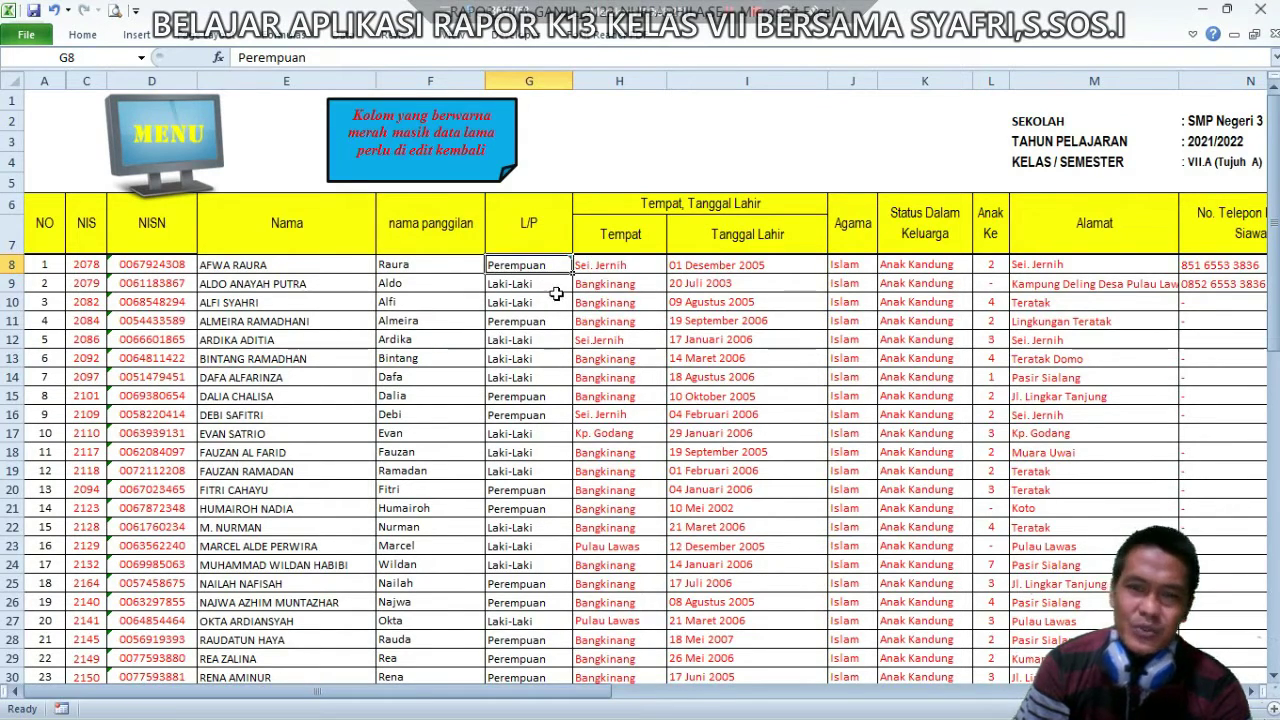
{"action": "left_click", "coordinate": [594, 266]}
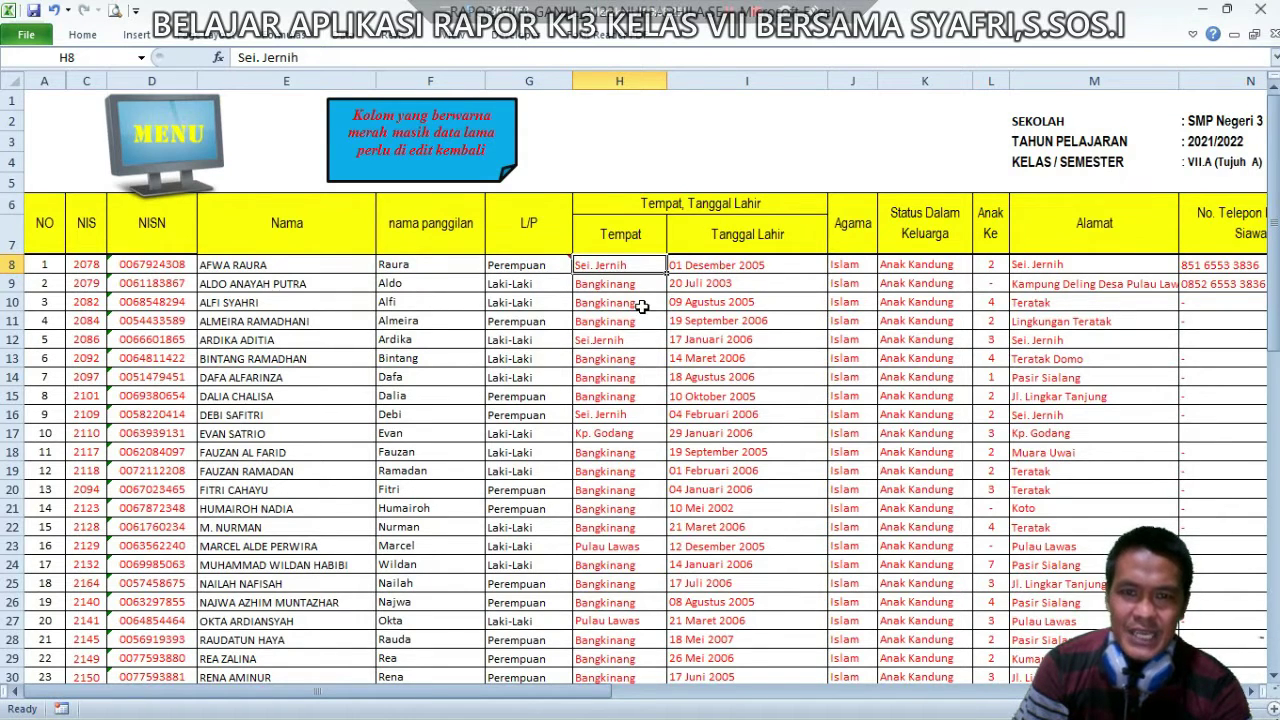
Go through the first student's birth date, religion, family status, birth order and address cells, I8 to M8.
{"action": "left_click", "coordinate": [706, 261]}
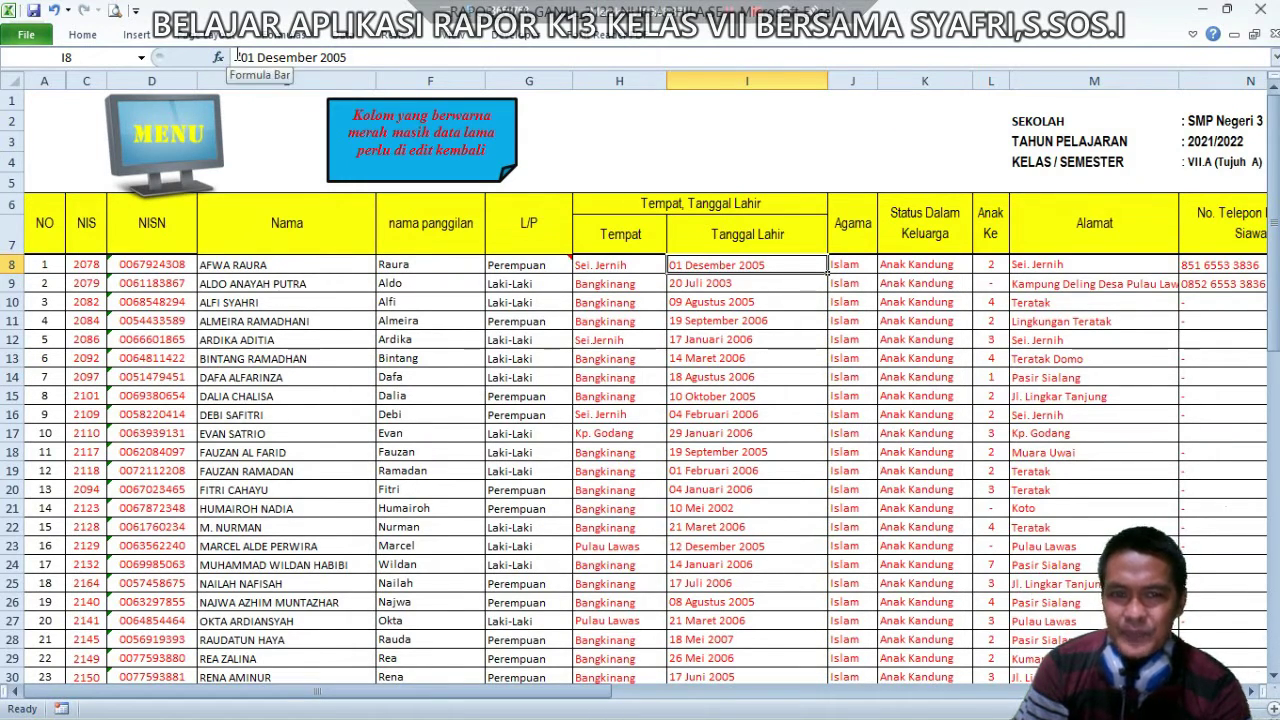
{"action": "left_click", "coordinate": [848, 263]}
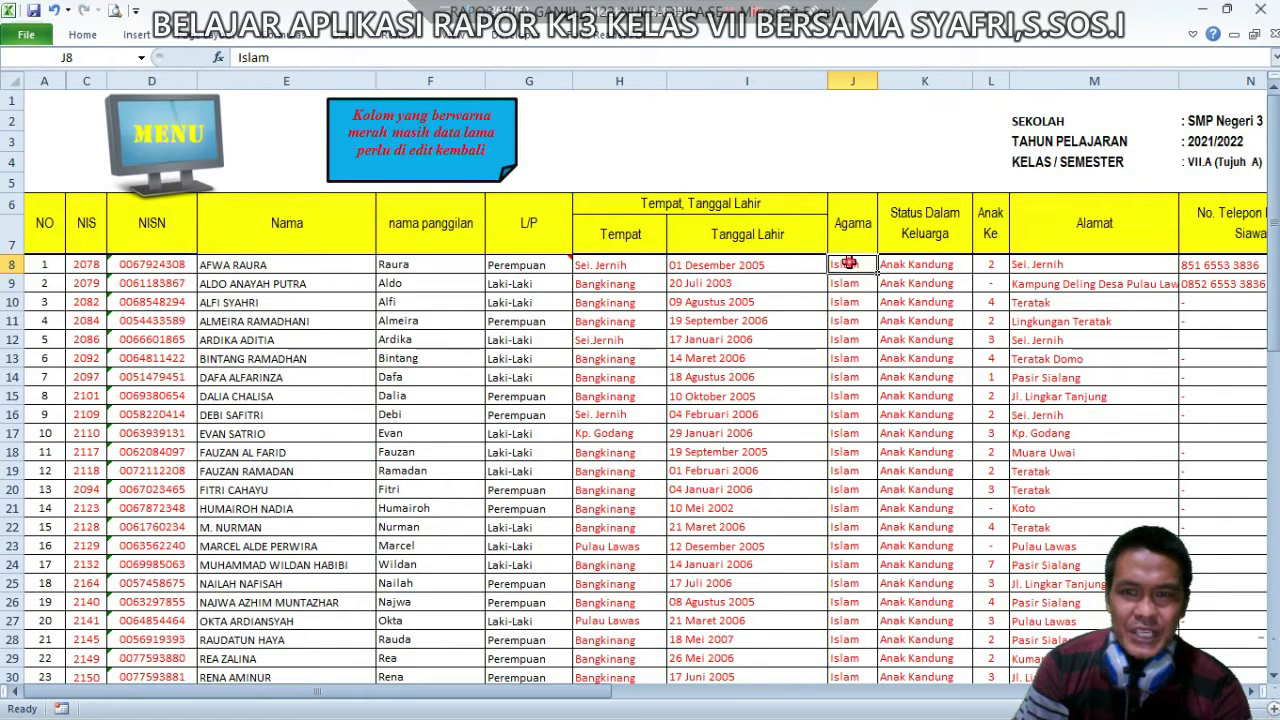
{"action": "left_click", "coordinate": [915, 264]}
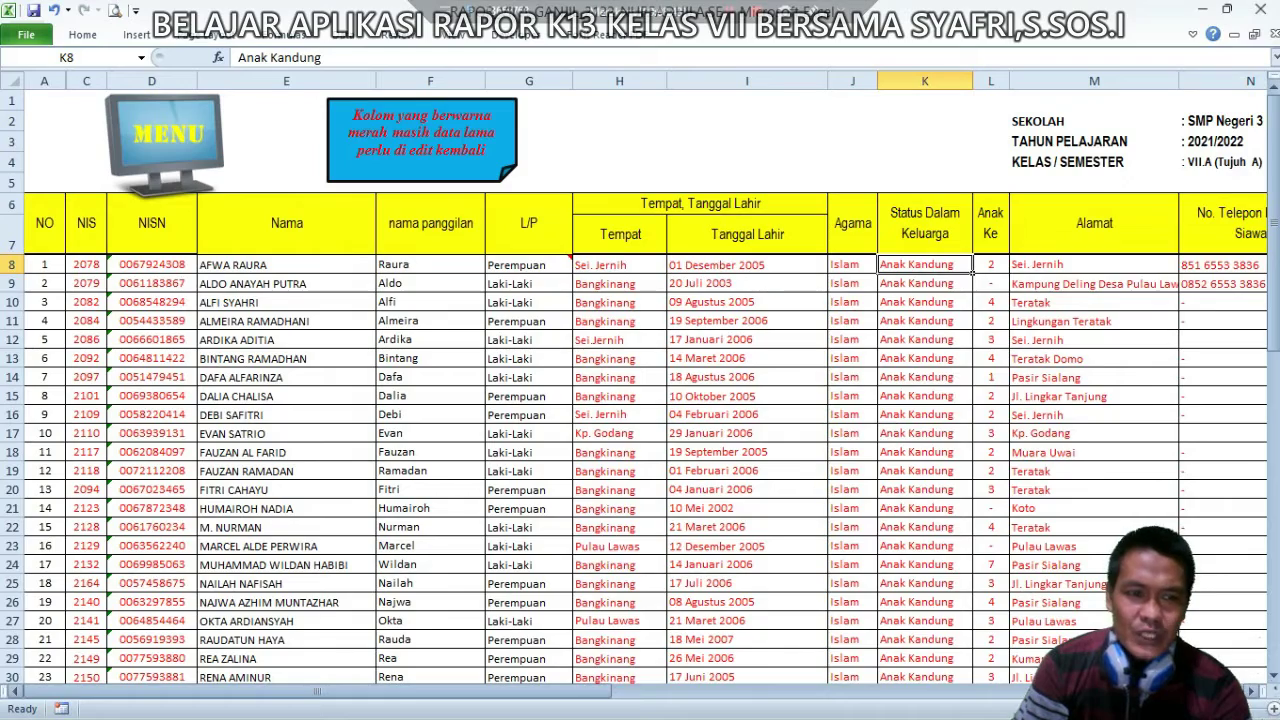
{"action": "left_click", "coordinate": [1251, 692]}
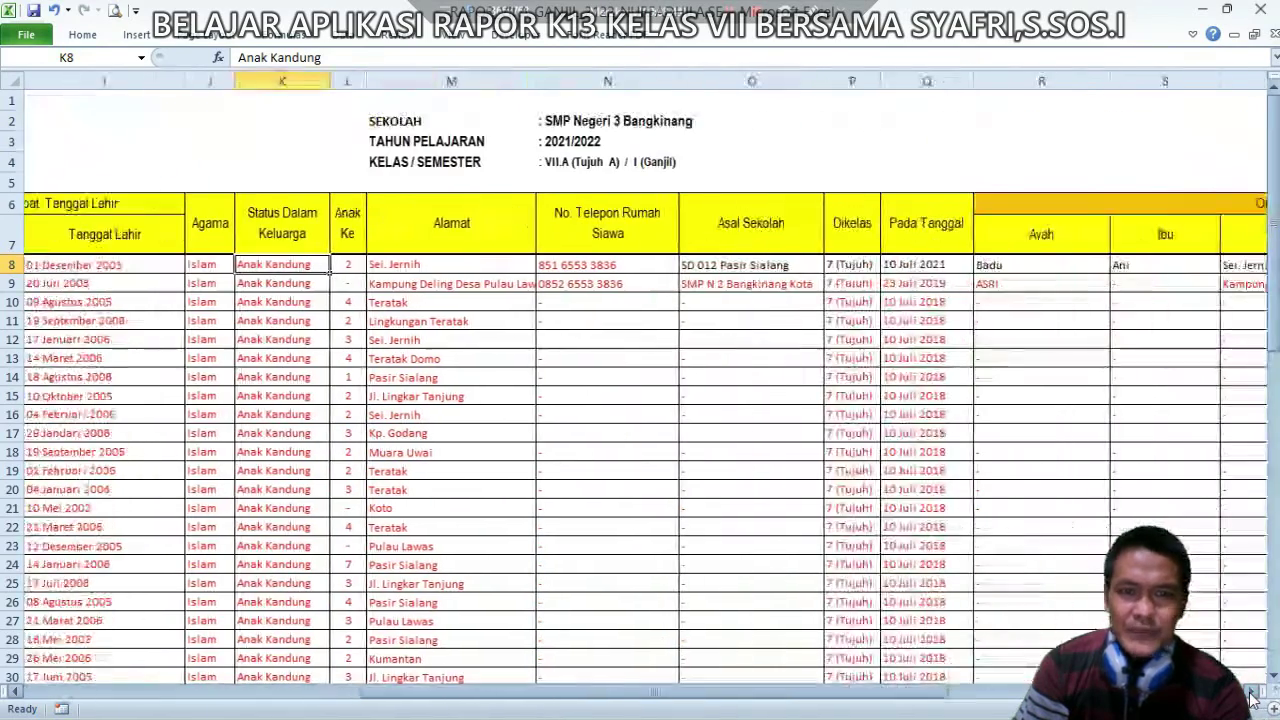
{"action": "left_click", "coordinate": [345, 267]}
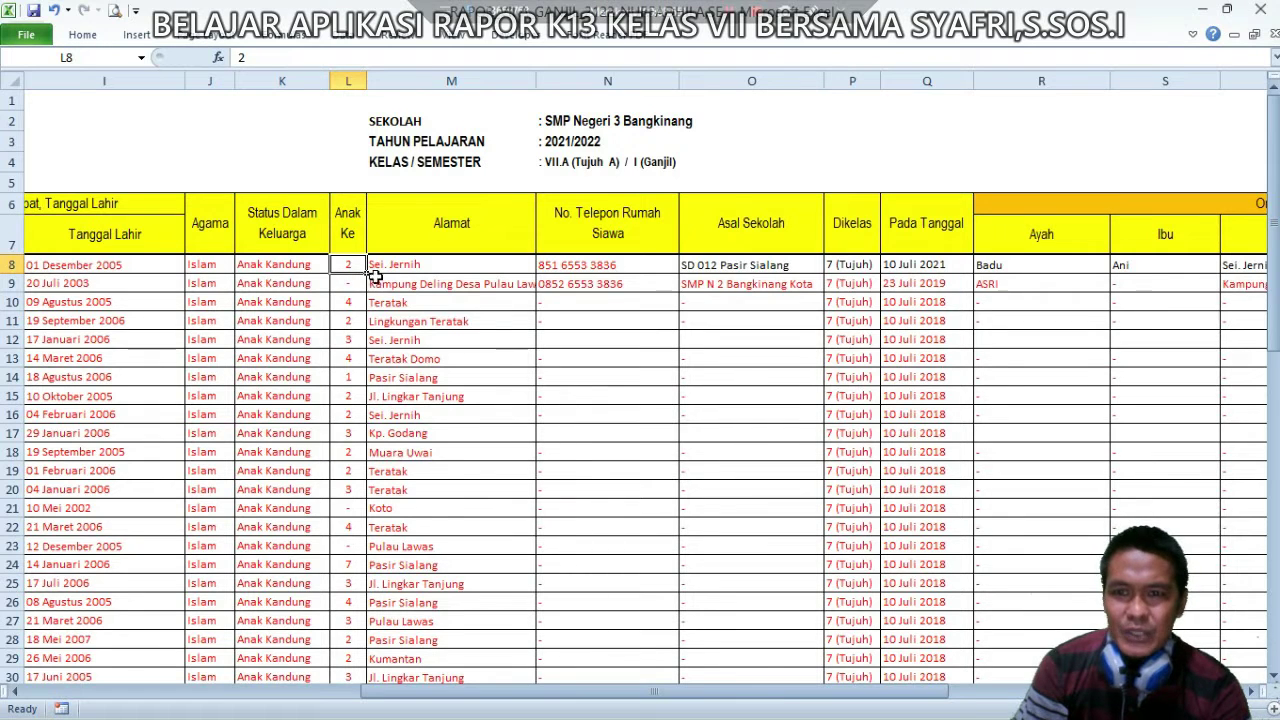
{"action": "left_click", "coordinate": [393, 264]}
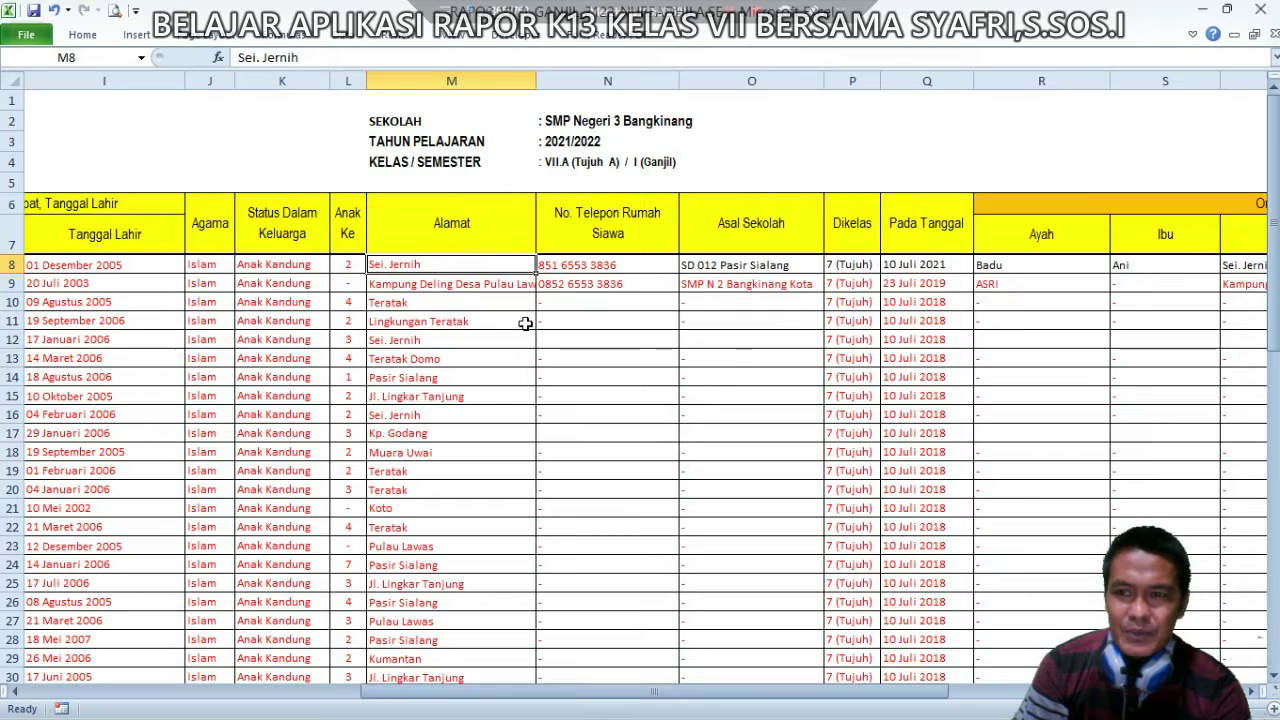
Add the missing leading zero after the apostrophe in the first student's home phone number in N8.
{"action": "left_click", "coordinate": [583, 266]}
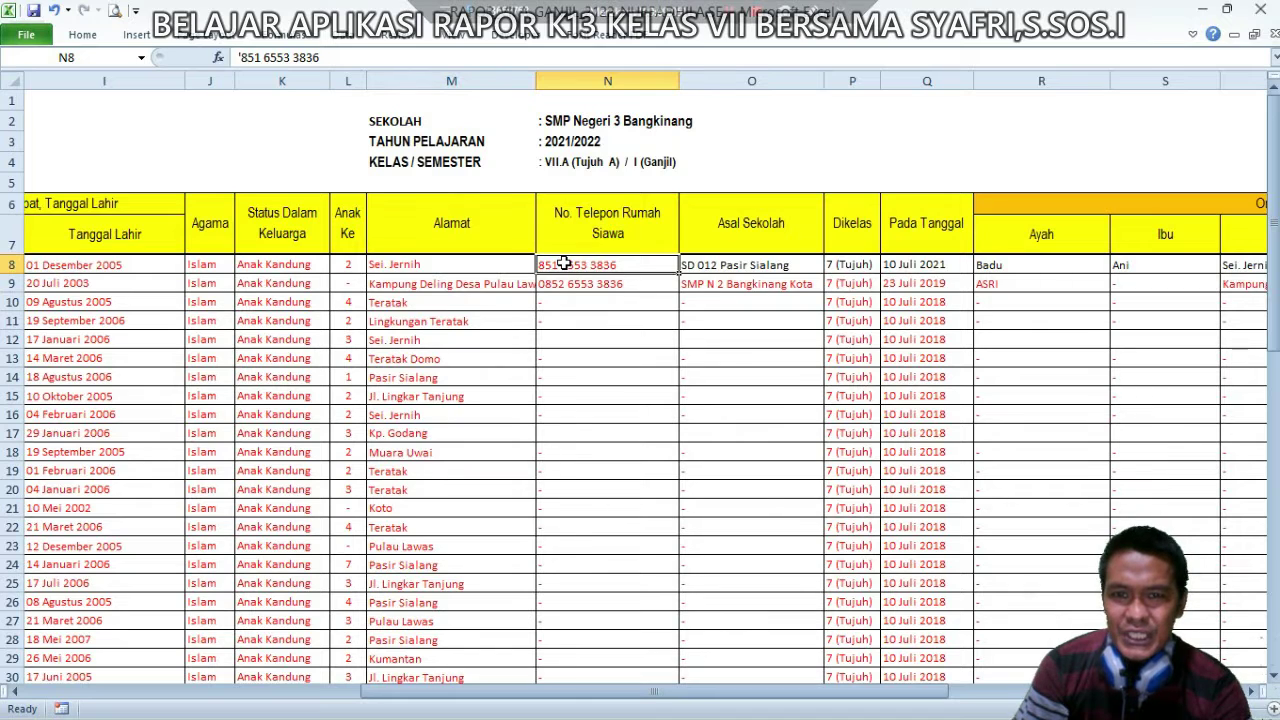
{"action": "left_click", "coordinate": [242, 57]}
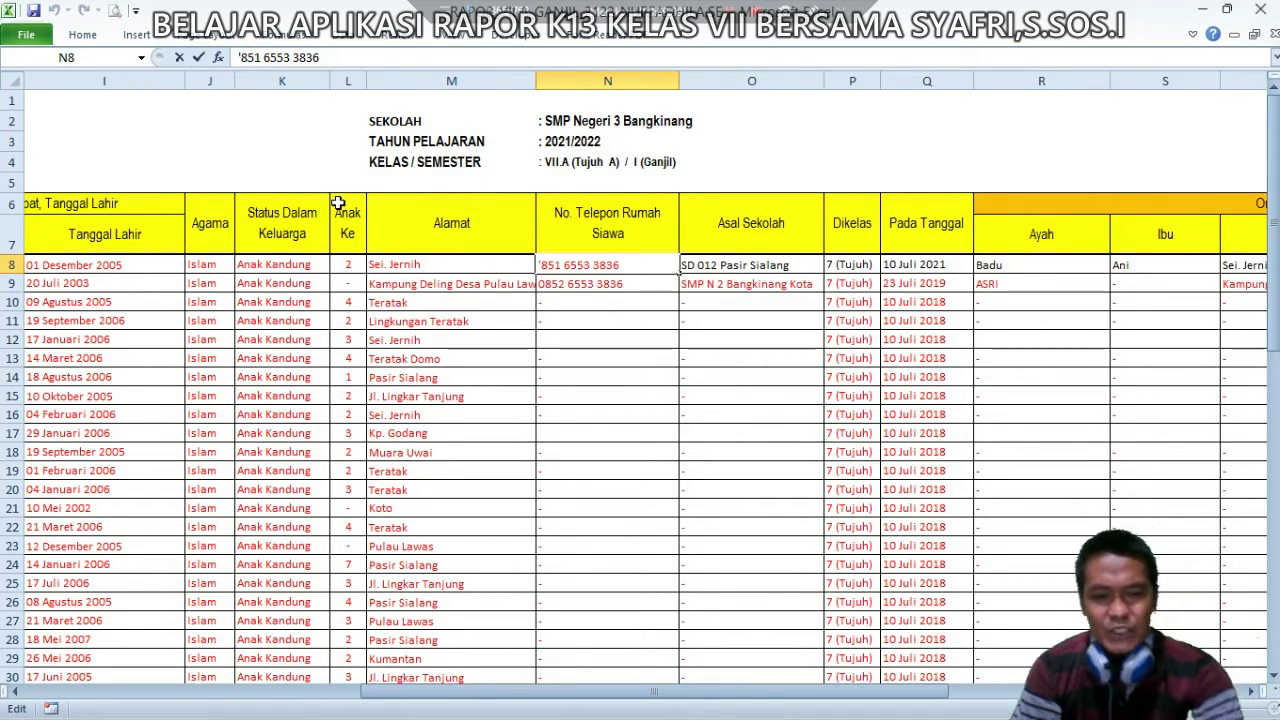
{"action": "type", "text": "0"}
{"action": "key", "text": "Return"}
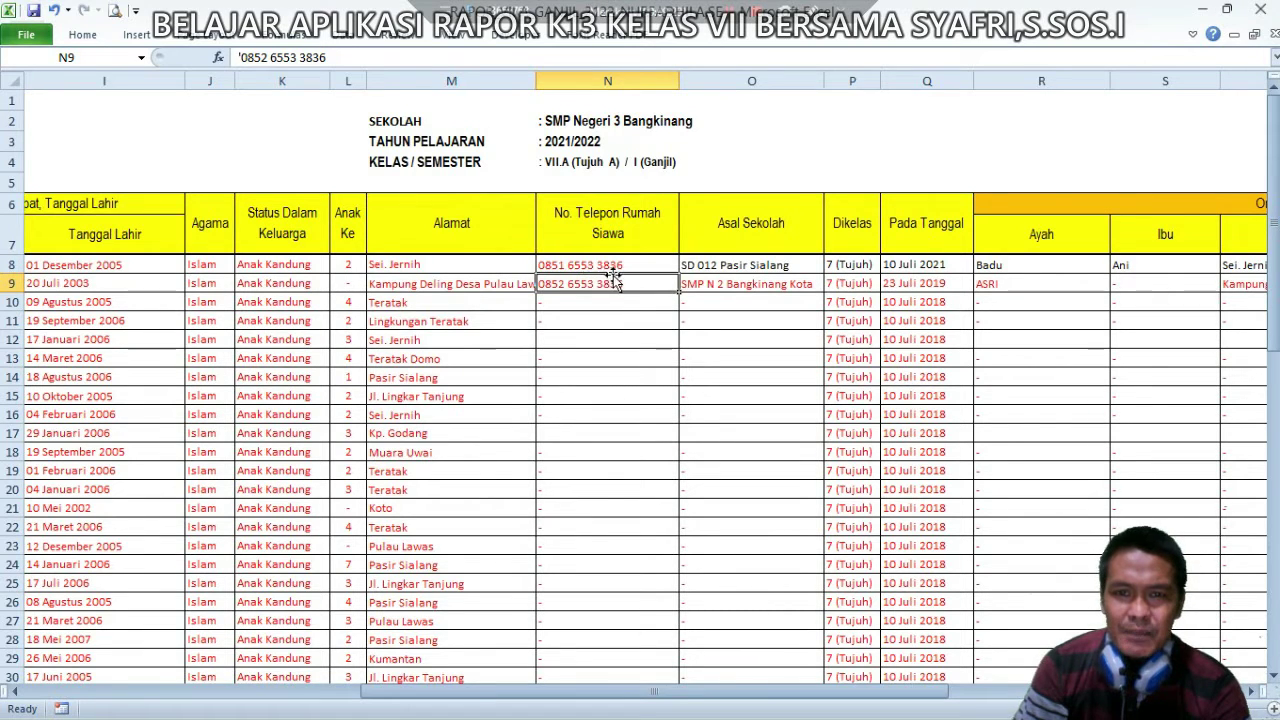
Review the first student's previous school in O8 and replace the second student's entry in O9 with a dash filled from O10.
{"action": "left_click", "coordinate": [709, 268]}
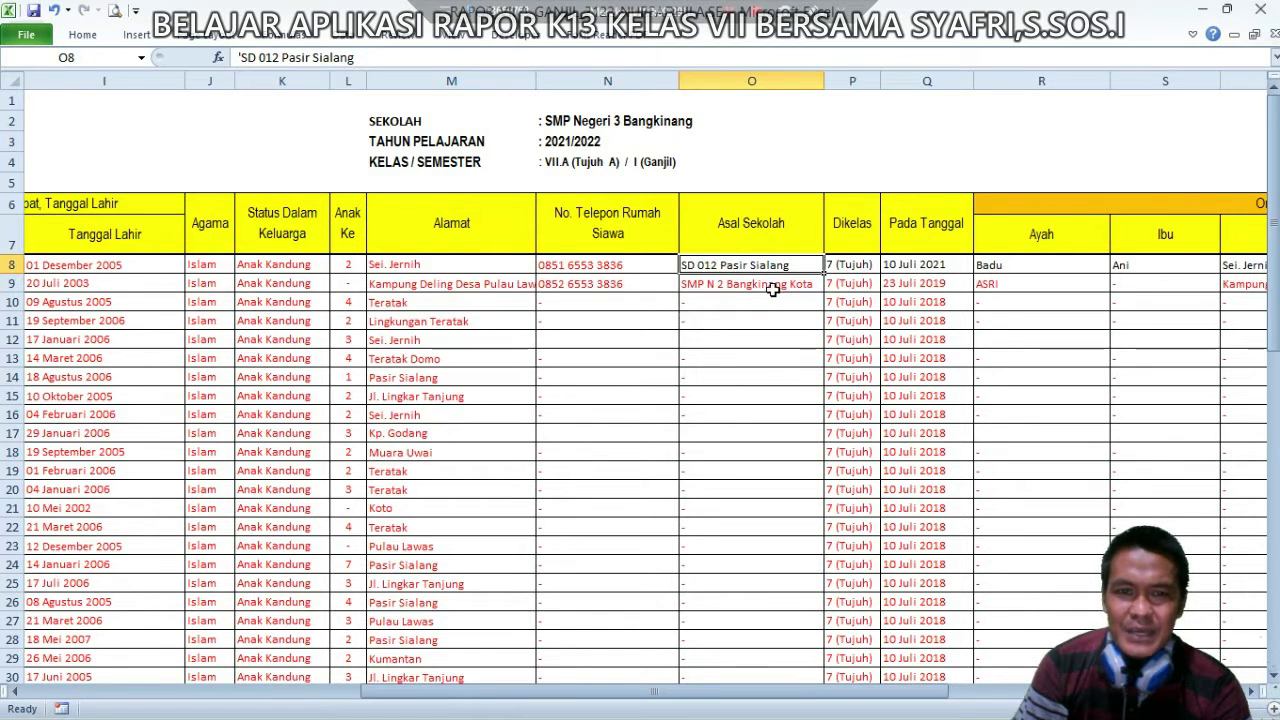
{"action": "left_click", "coordinate": [746, 303]}
{"action": "left_click_drag", "start_coordinate": [822, 310], "coordinate": [821, 284]}
{"action": "left_click", "coordinate": [768, 265]}
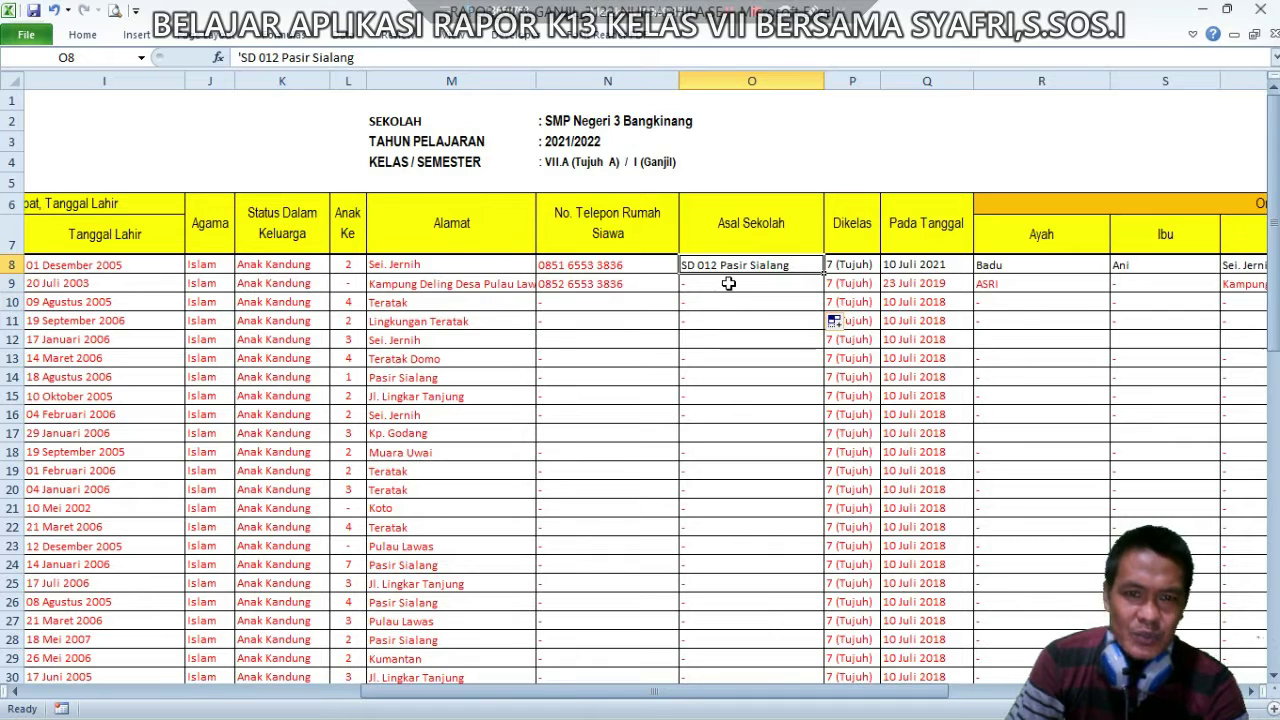
Go through the Dikelas and Pada Tanggal headings and the first student's admission class and date in P8 and Q8.
{"action": "left_click", "coordinate": [849, 240]}
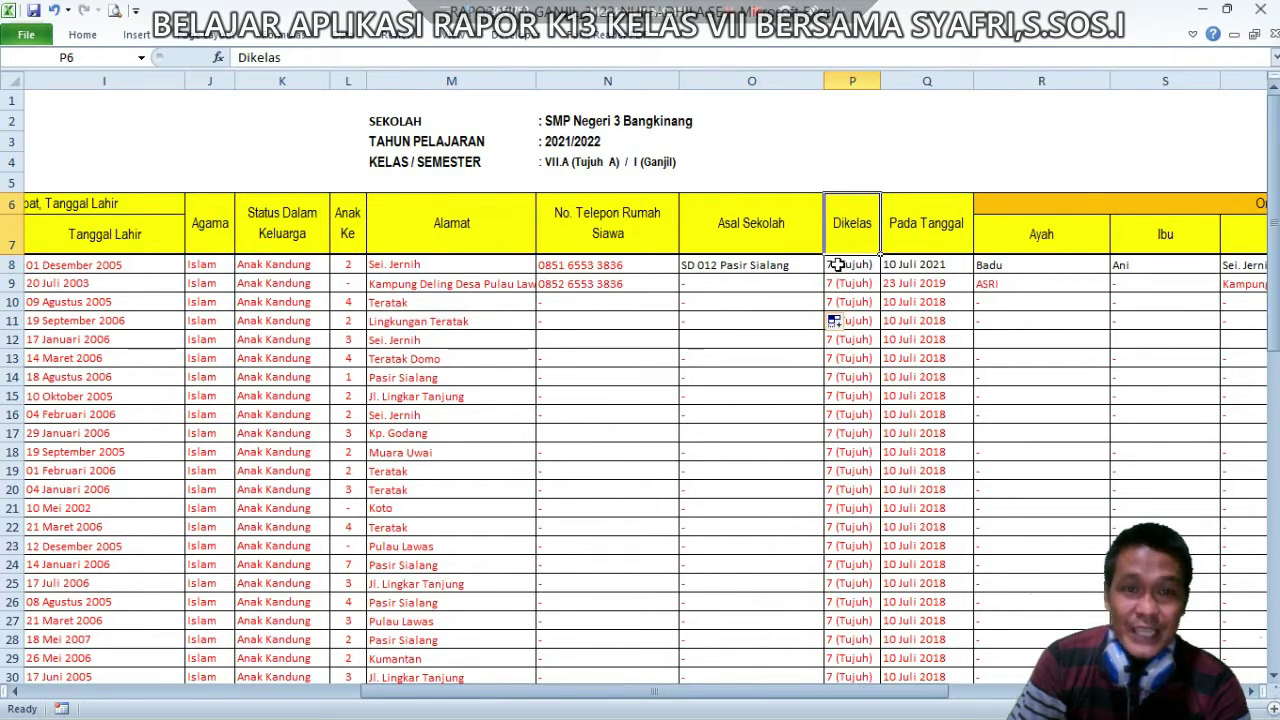
{"action": "left_click", "coordinate": [838, 265]}
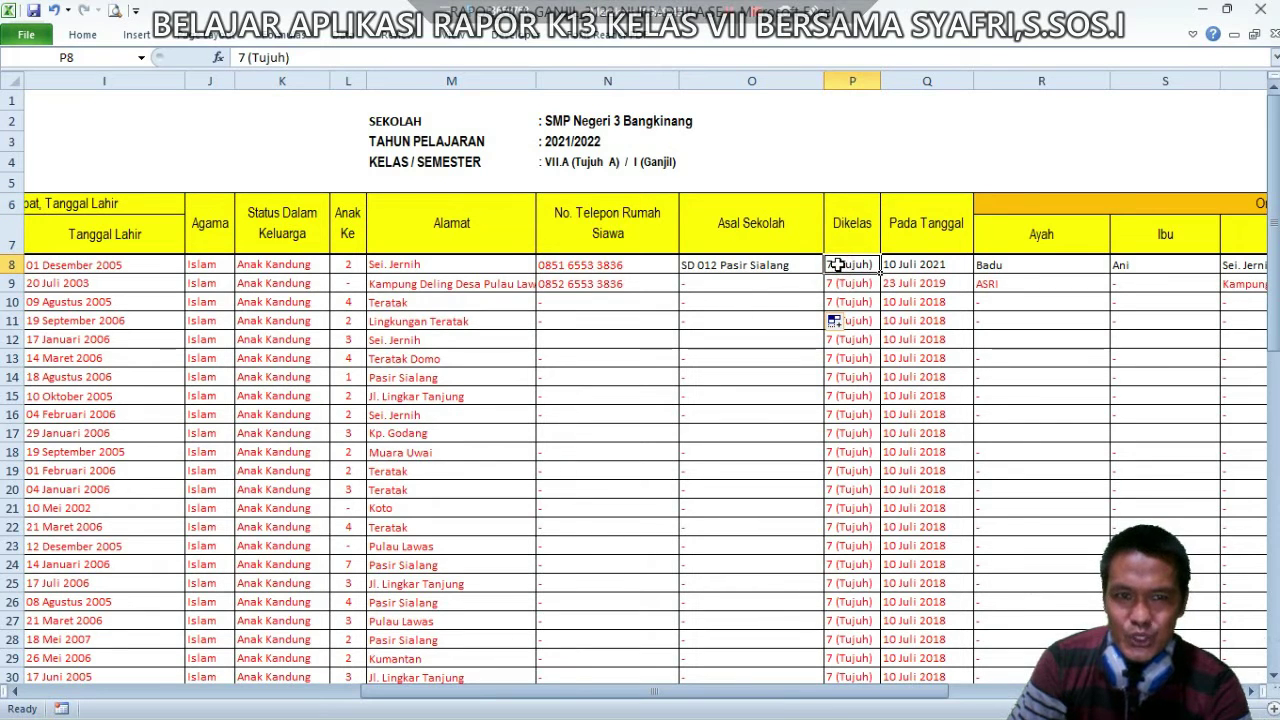
{"action": "left_click", "coordinate": [898, 268]}
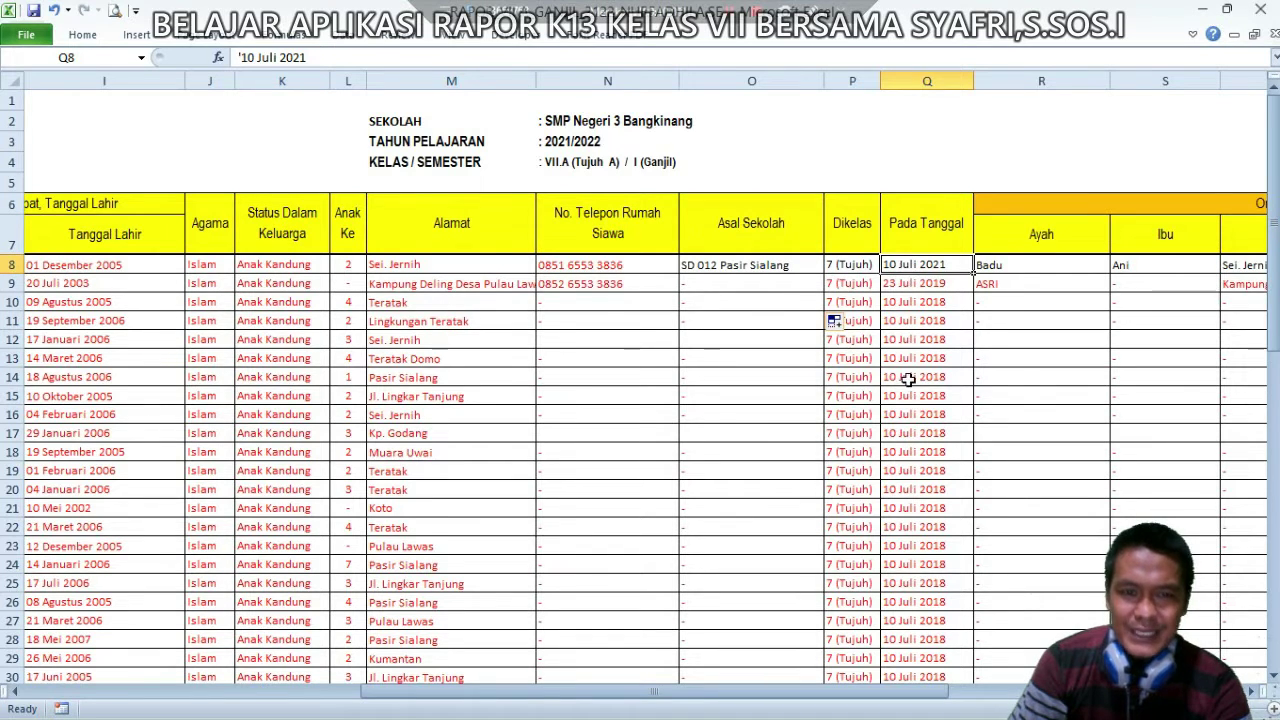
{"action": "left_click", "coordinate": [974, 272]}
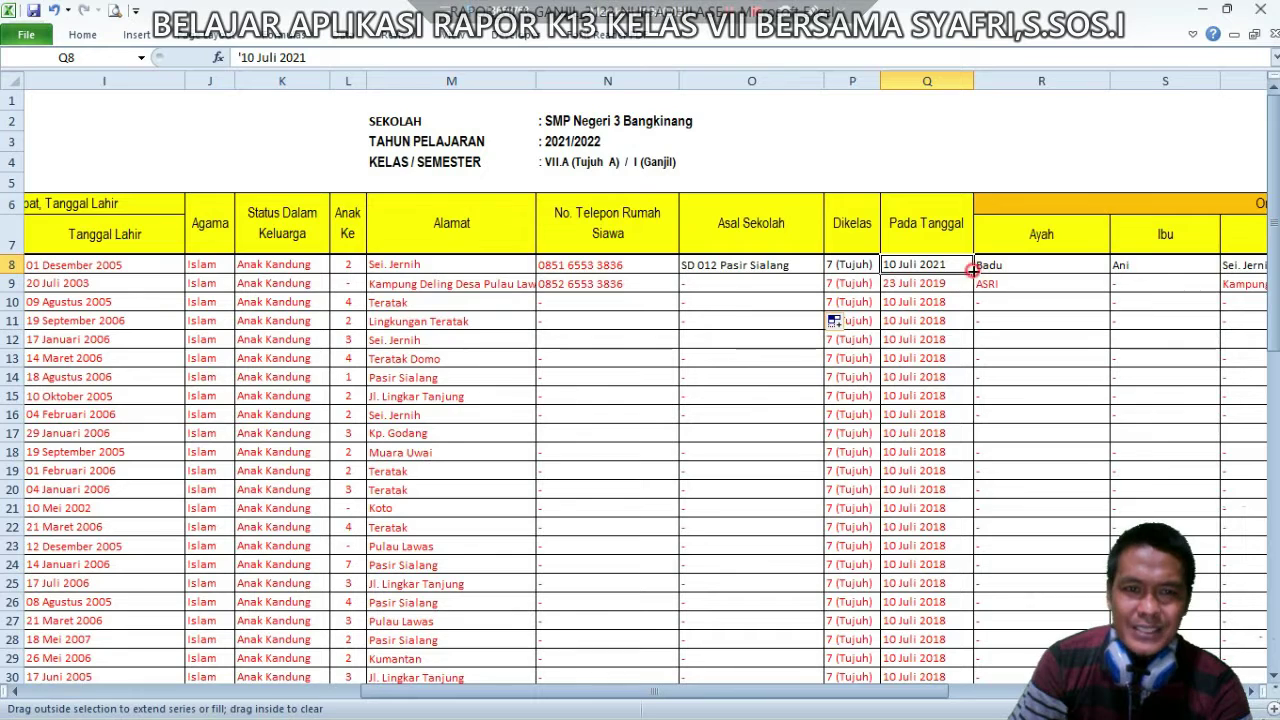
{"action": "left_click", "coordinate": [929, 238]}
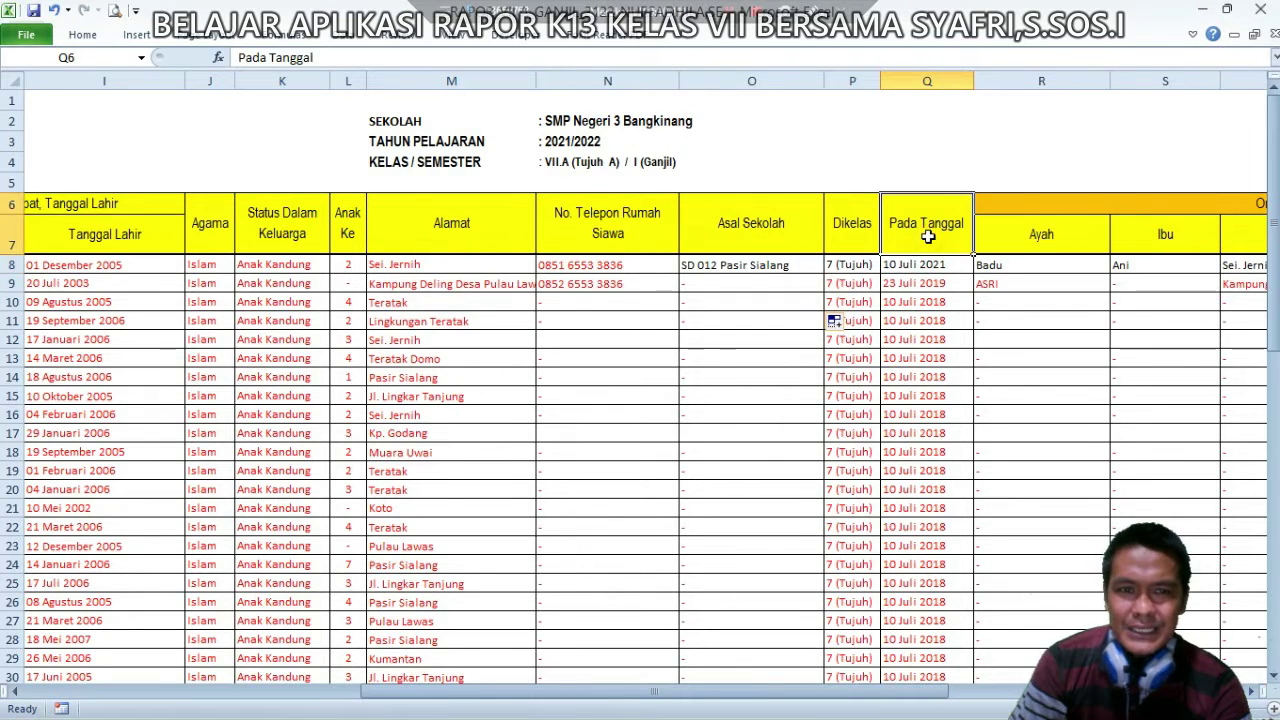
{"action": "left_click", "coordinate": [905, 264]}
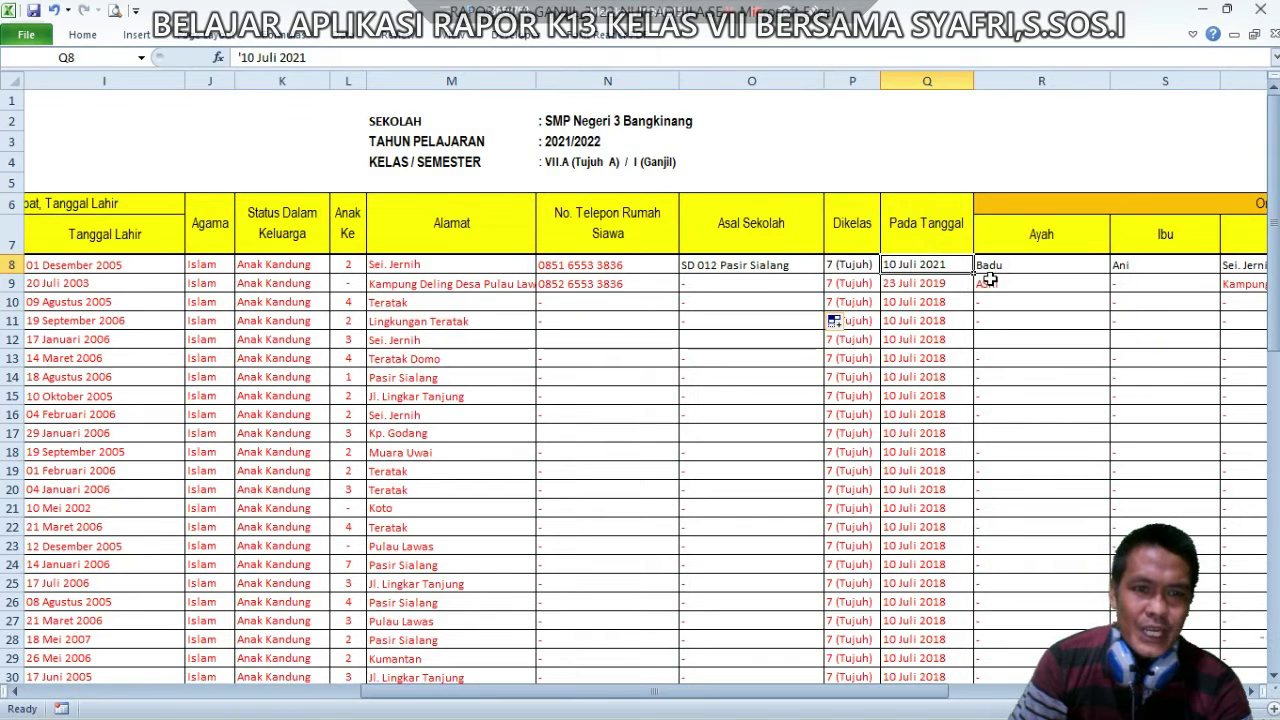
Go through the first student's parent data in R8 to W8: father, mother, address, both occupations and phone number.
{"action": "left_click", "coordinate": [990, 264]}
{"action": "left_click_drag", "start_coordinate": [910, 700], "coordinate": [960, 700]}
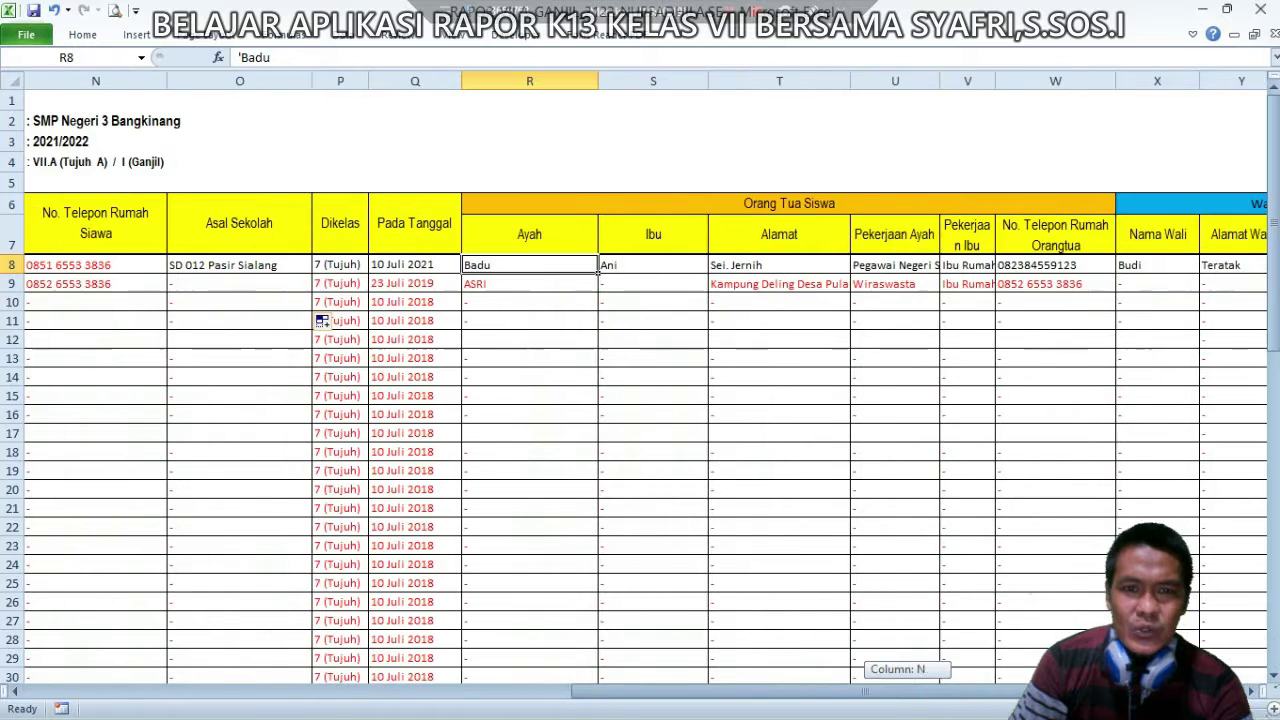
{"action": "left_click", "coordinate": [670, 258]}
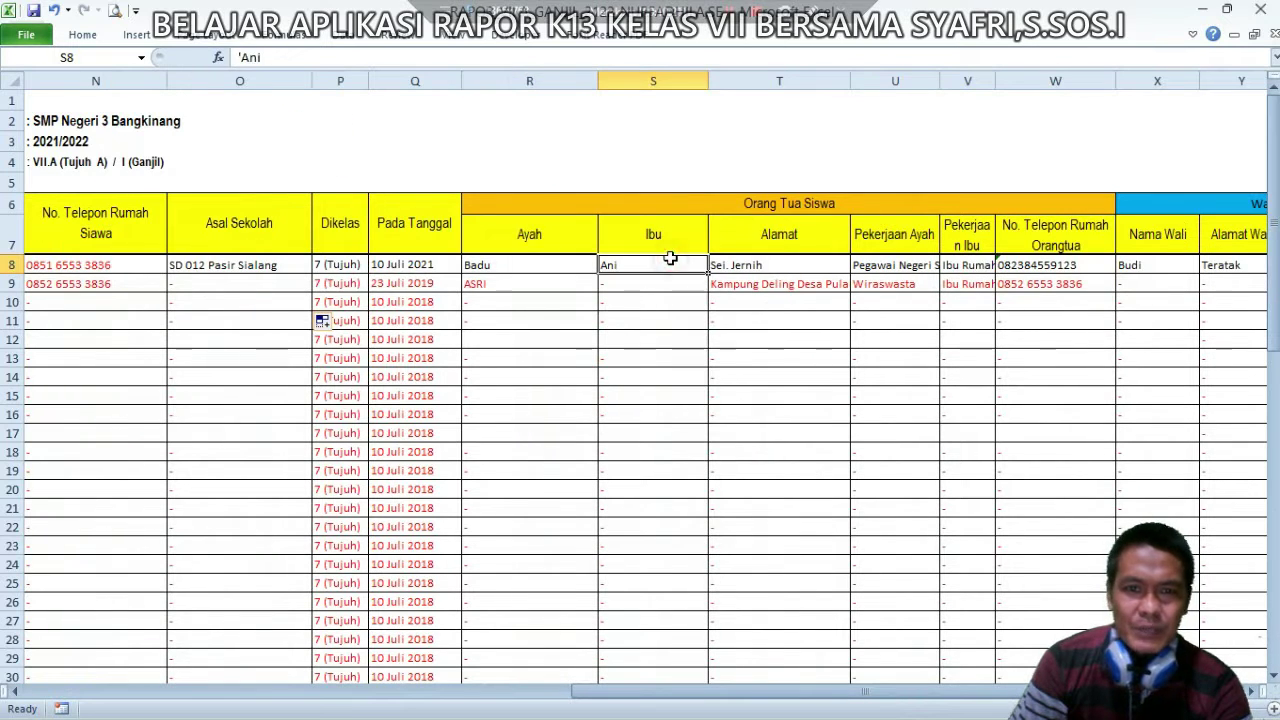
{"action": "left_click", "coordinate": [742, 264]}
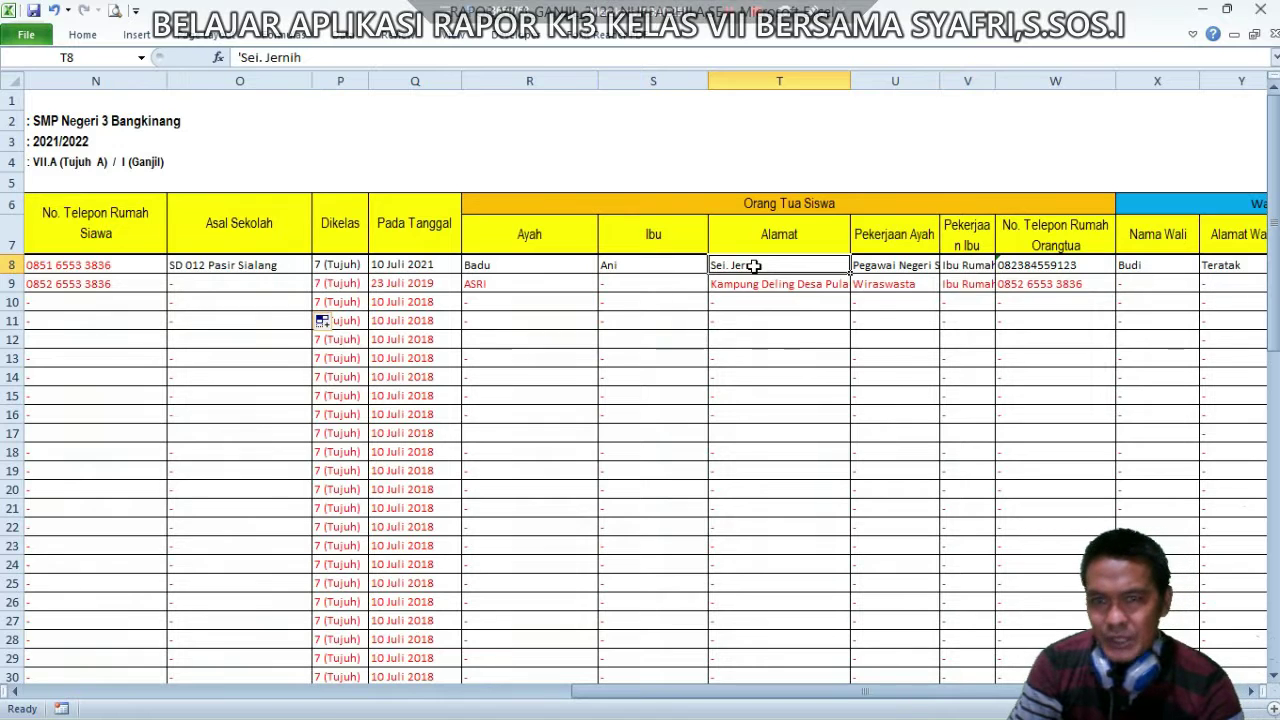
{"action": "left_click", "coordinate": [869, 267]}
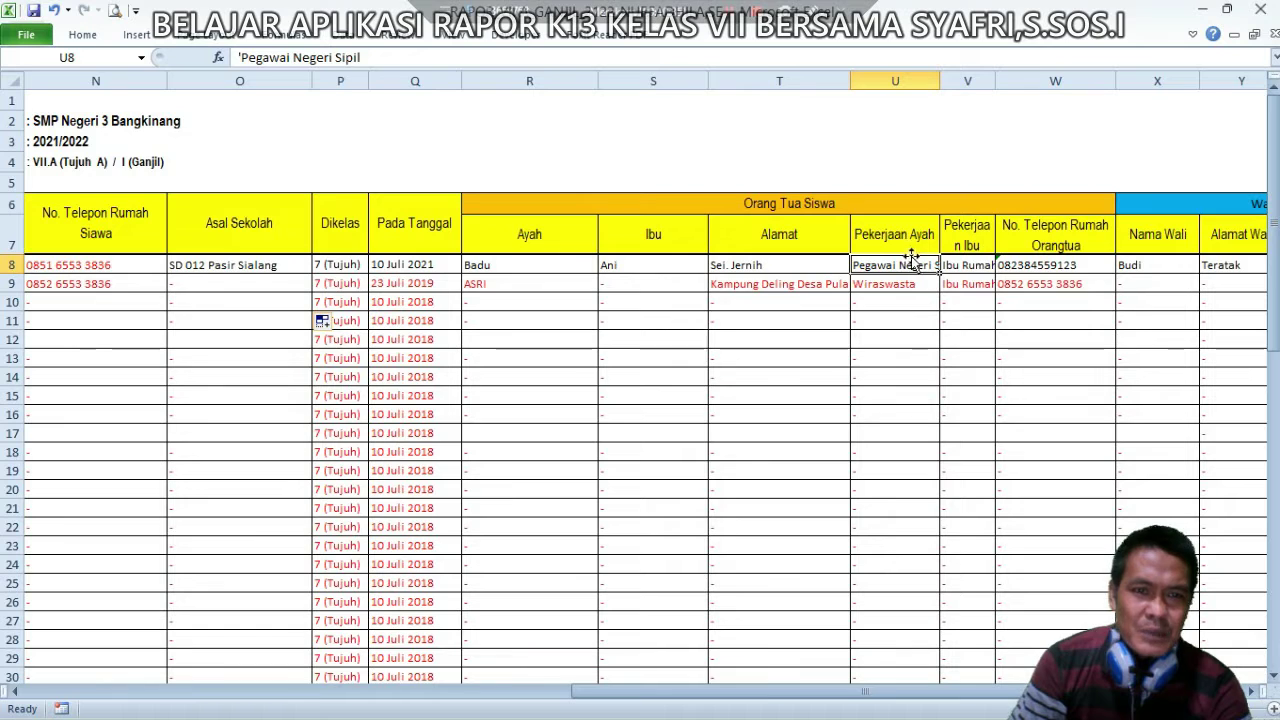
{"action": "left_click", "coordinate": [956, 265]}
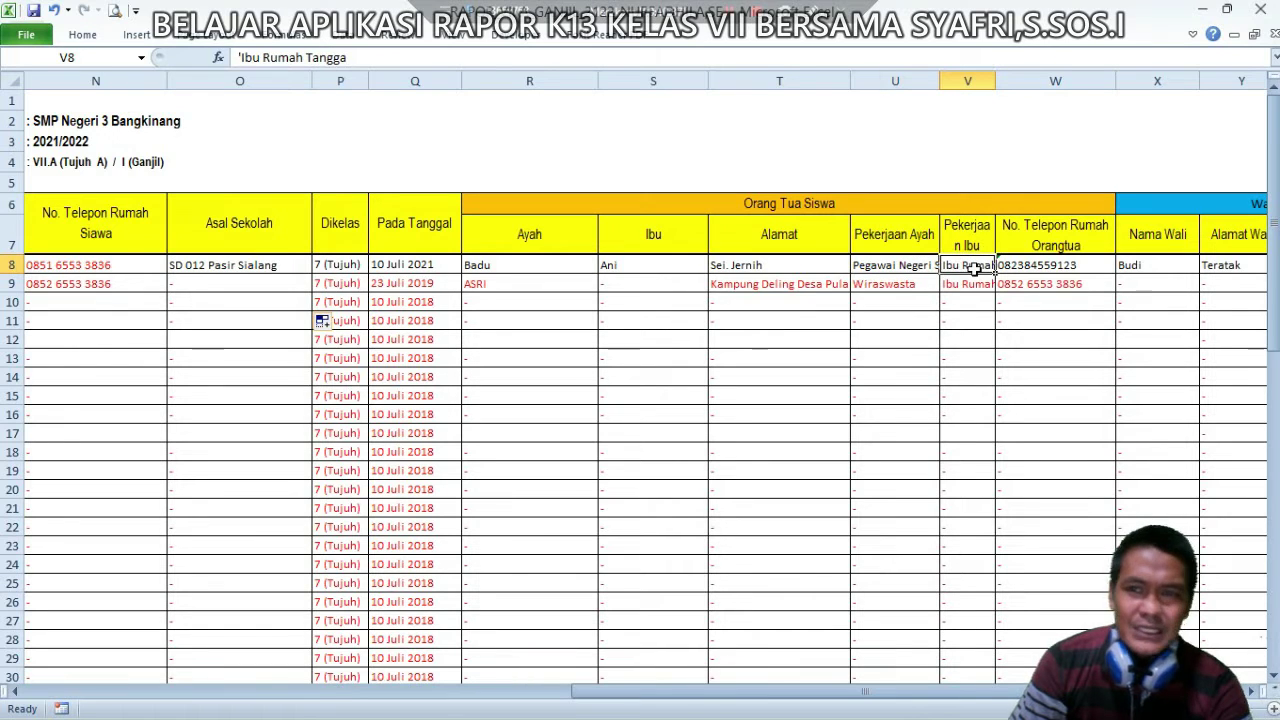
{"action": "left_click", "coordinate": [1030, 265]}
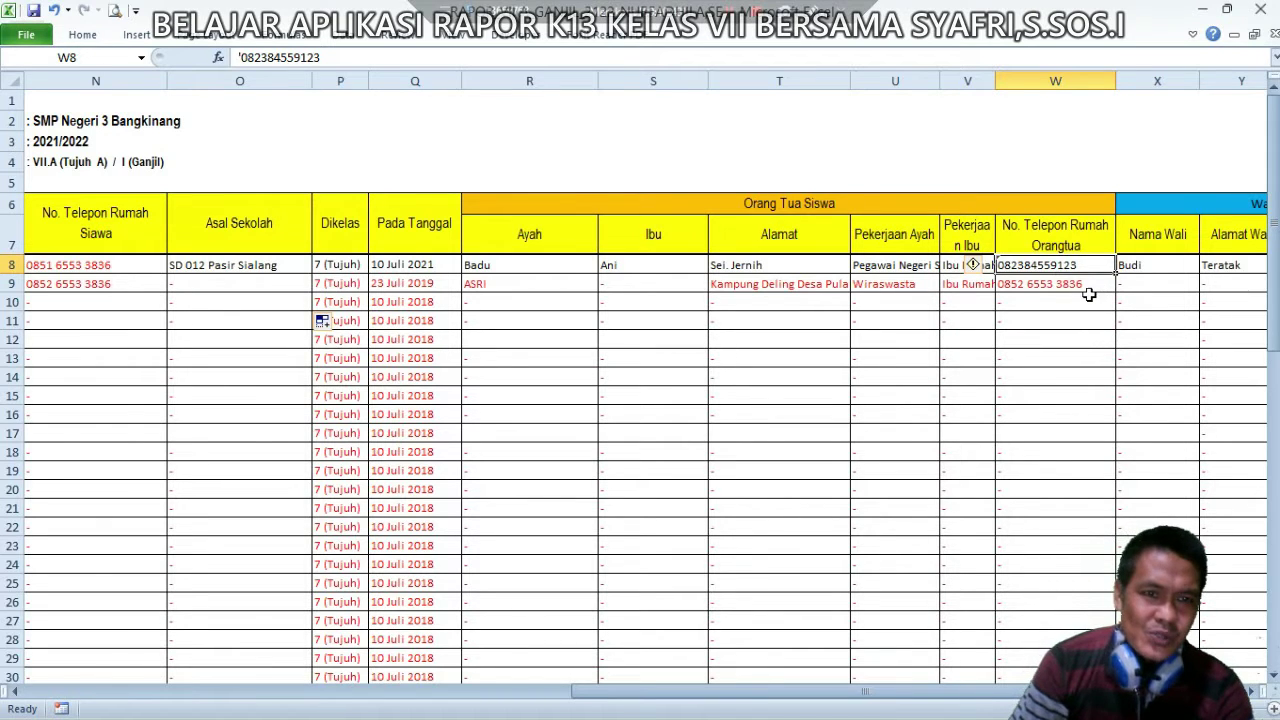
Replace the first student's guardian name, address, phone and occupation in X8 to AA8 with dashes, filling from X9.
{"action": "left_click", "coordinate": [1143, 265]}
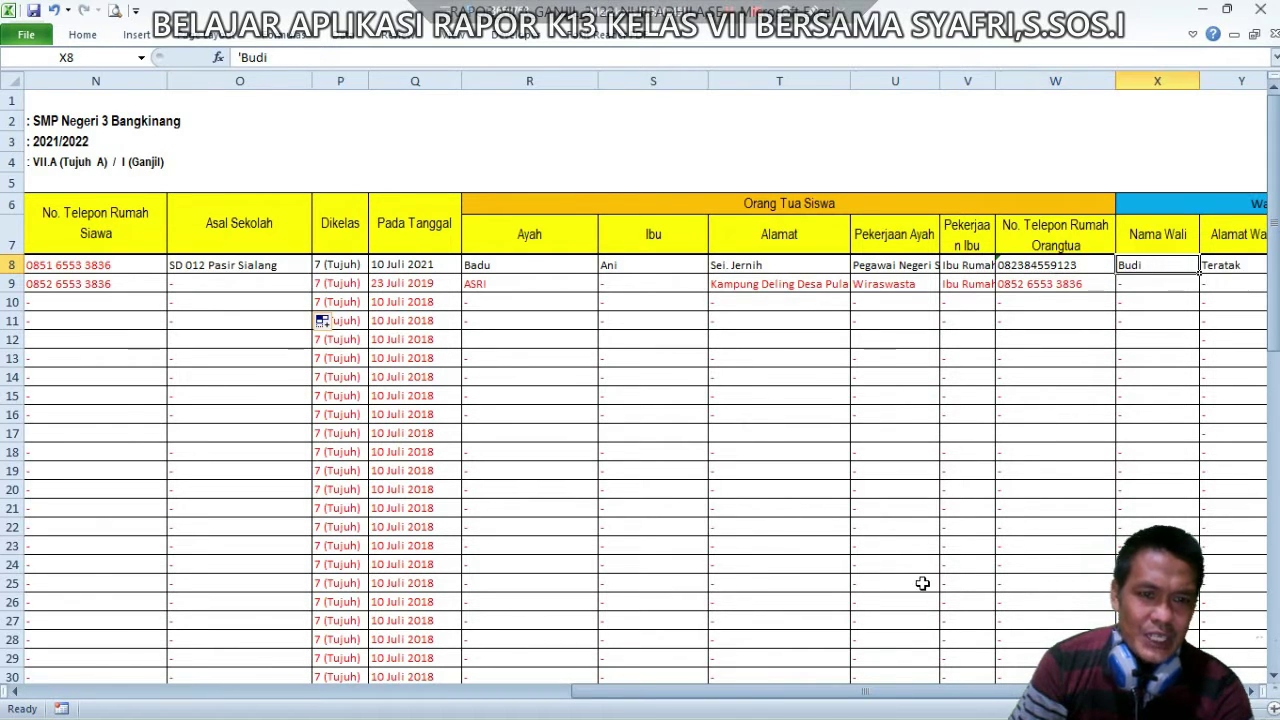
{"action": "left_click_drag", "start_coordinate": [863, 693], "coordinate": [973, 681]}
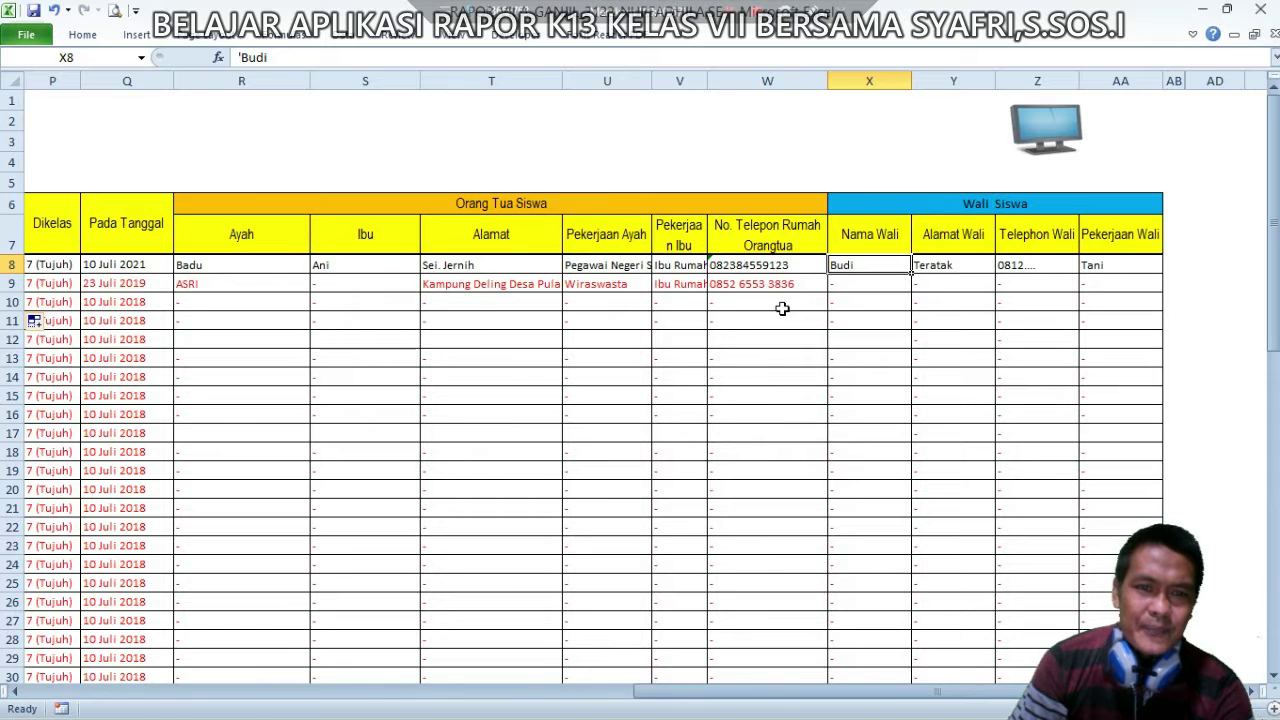
{"action": "left_click", "coordinate": [845, 283]}
{"action": "left_click_drag", "start_coordinate": [913, 290], "coordinate": [906, 261]}
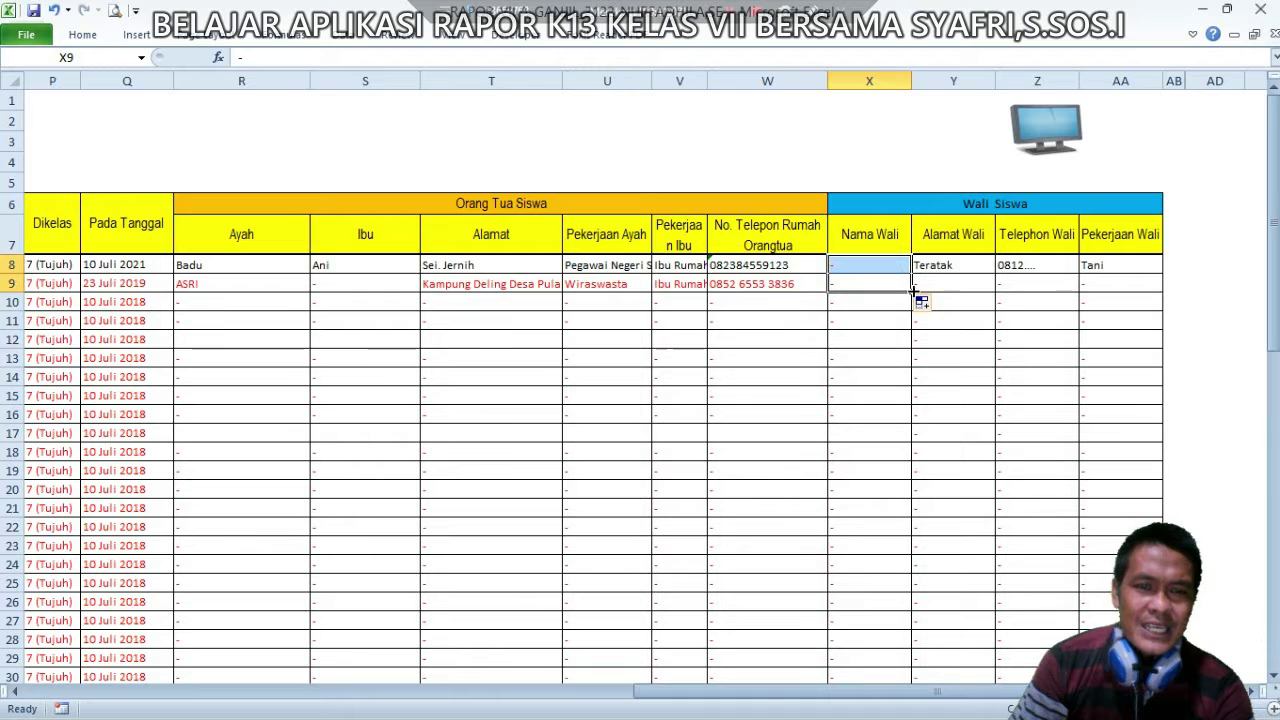
{"action": "left_click", "coordinate": [938, 264]}
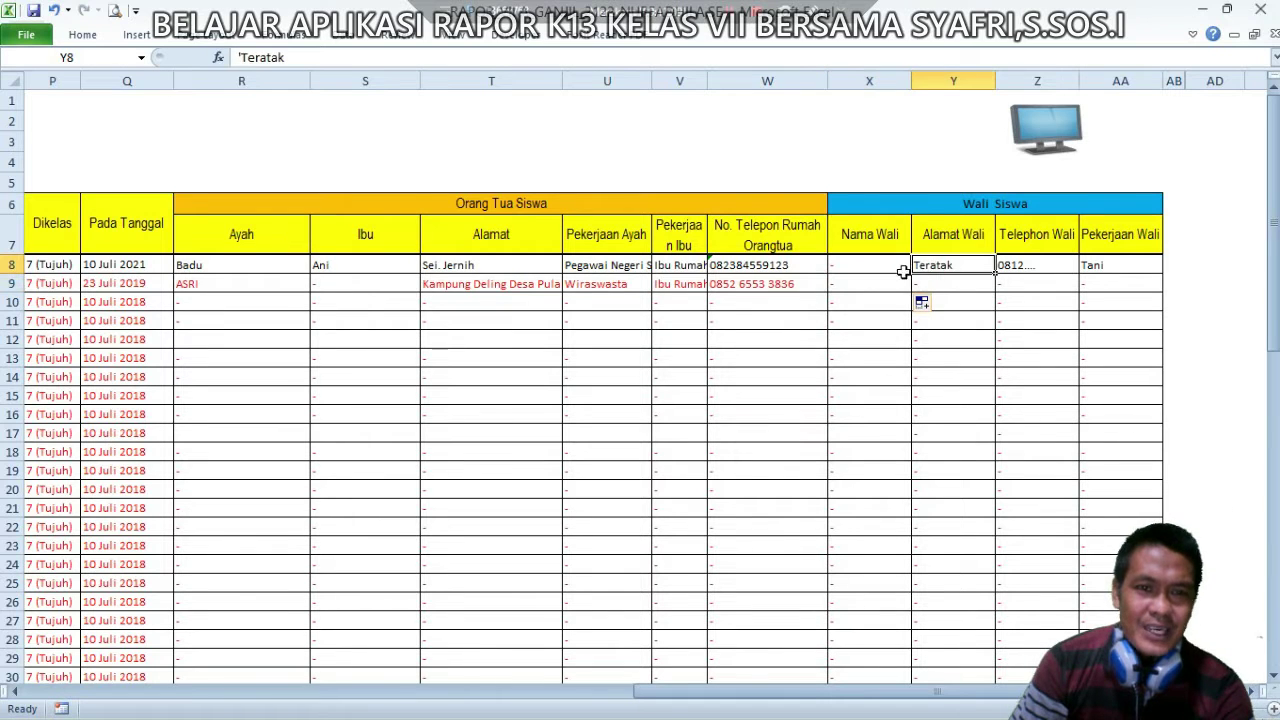
{"action": "left_click", "coordinate": [901, 266]}
{"action": "left_click_drag", "start_coordinate": [909, 274], "coordinate": [1126, 279]}
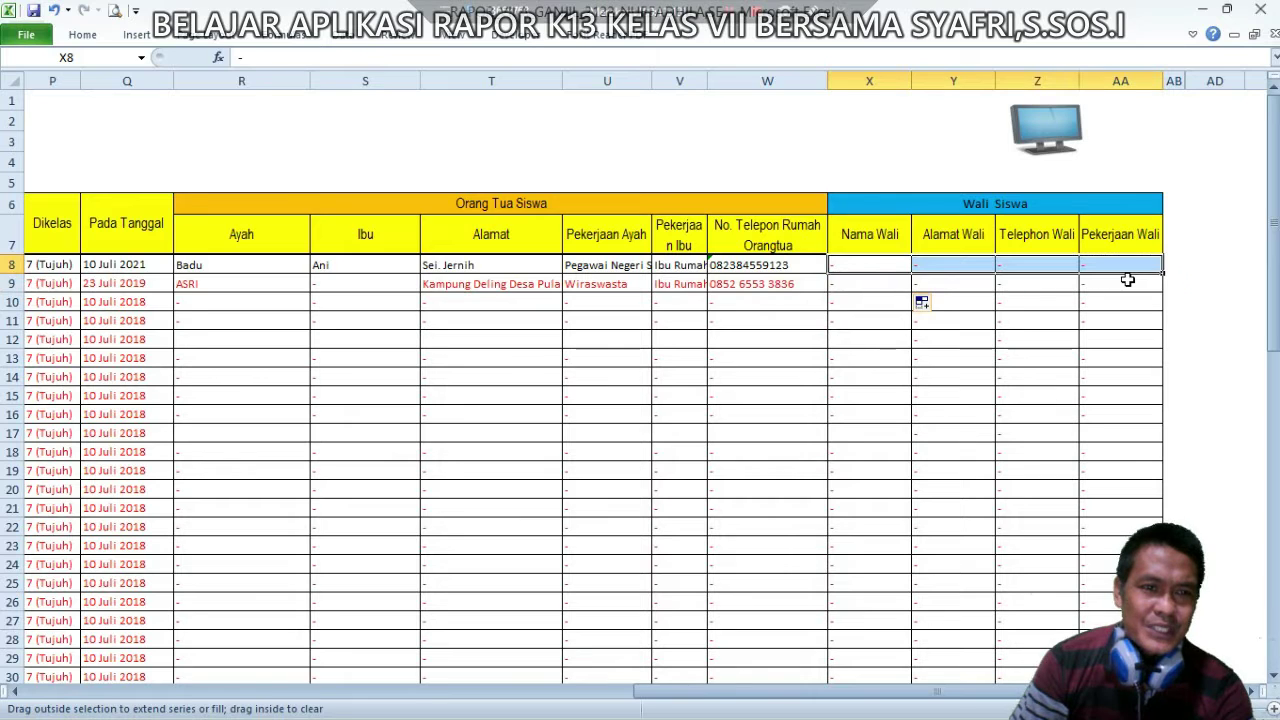
{"action": "left_click", "coordinate": [929, 355]}
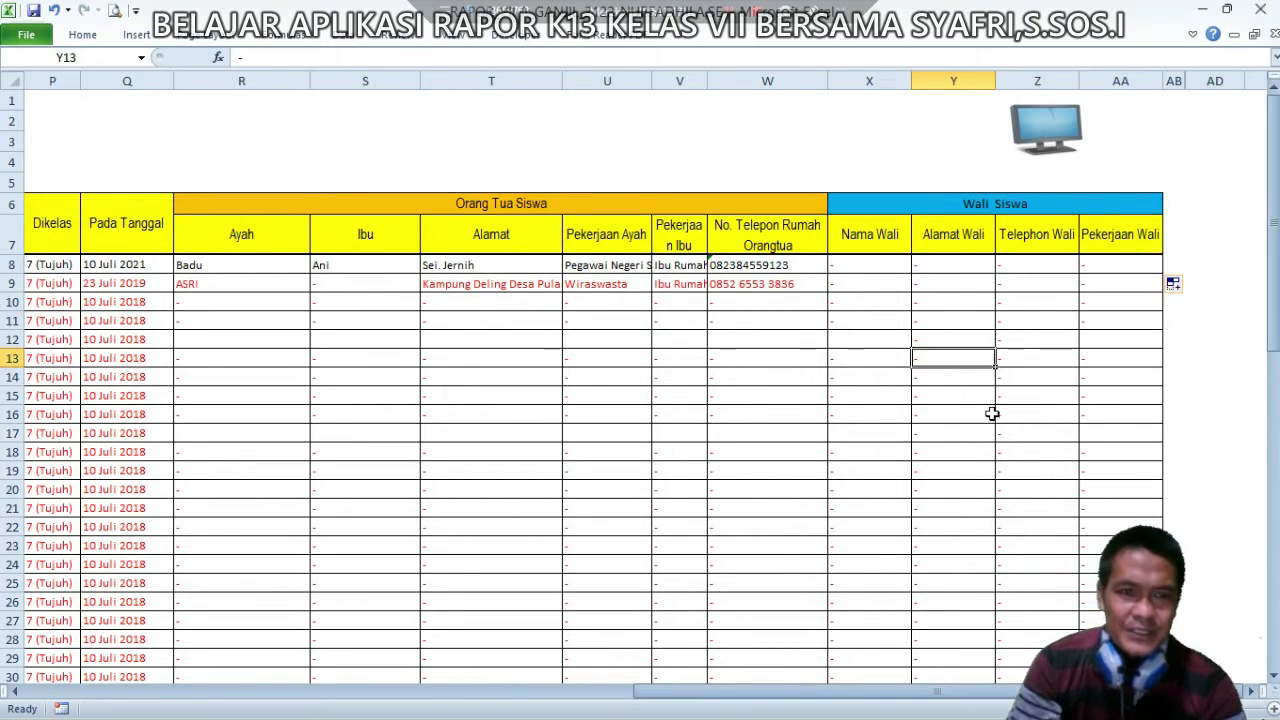
Set the font colour of the first student's whole record, C8 to AA8, to Automatic black.
{"action": "left_click_drag", "start_coordinate": [1066, 691], "coordinate": [660, 712]}
{"action": "left_click_drag", "start_coordinate": [503, 697], "coordinate": [208, 404]}
{"action": "left_click_drag", "start_coordinate": [82, 264], "coordinate": [1120, 266]}
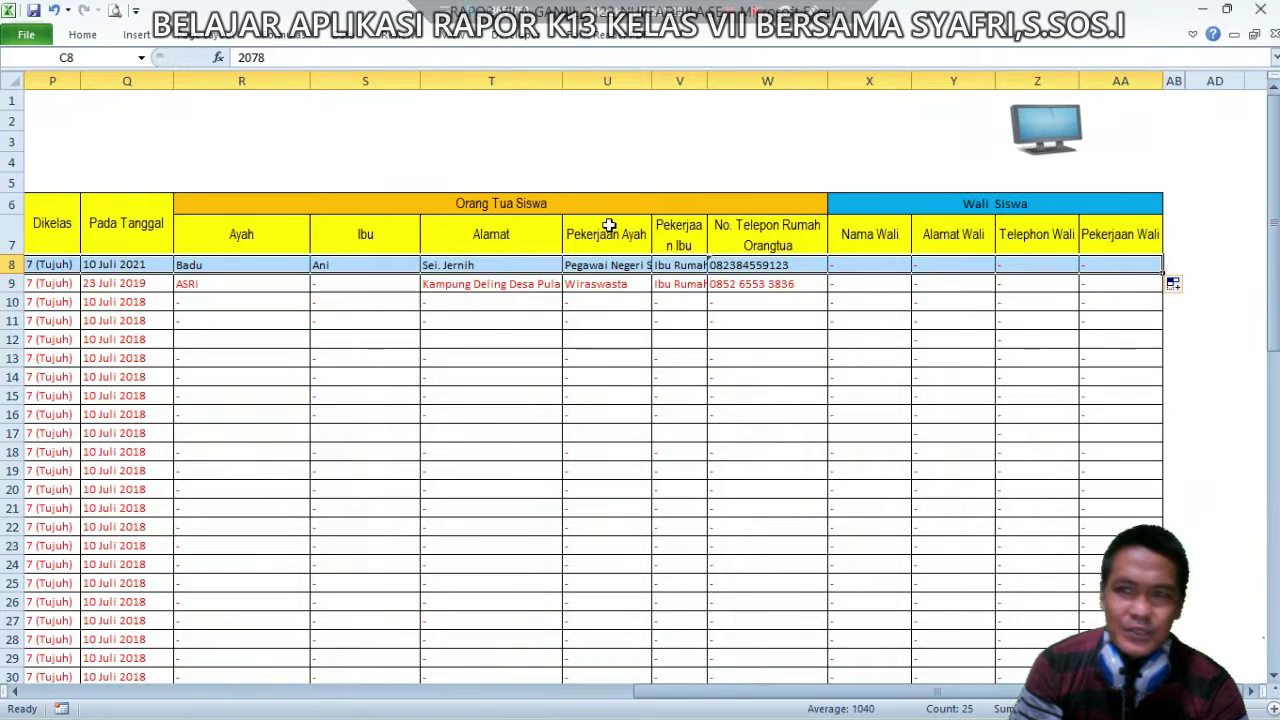
{"action": "left_click", "coordinate": [86, 38]}
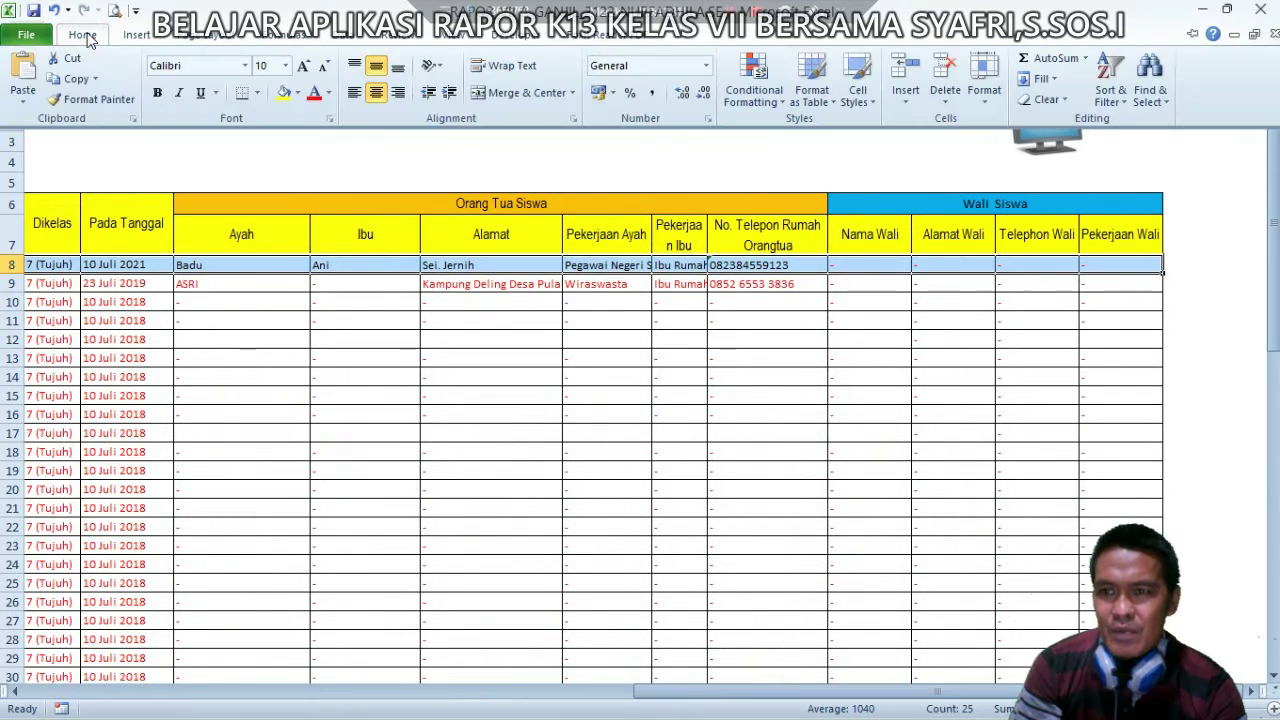
{"action": "left_click", "coordinate": [330, 96]}
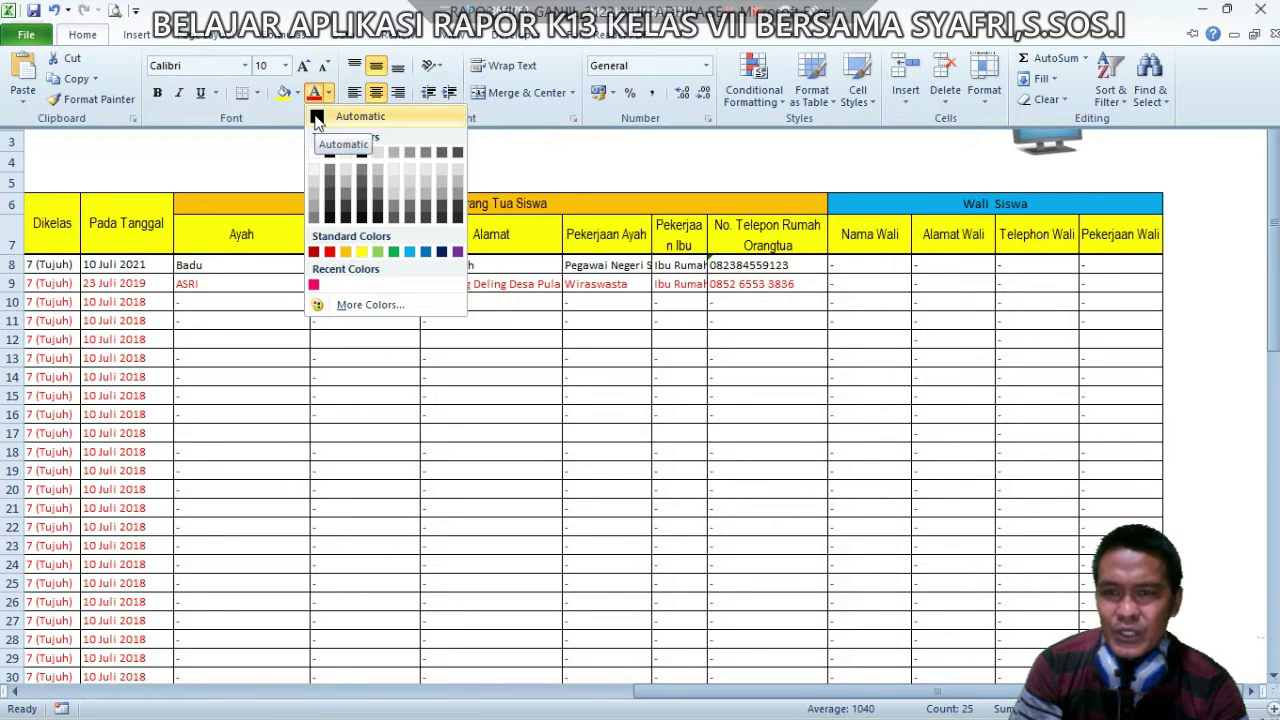
{"action": "left_click", "coordinate": [316, 118]}
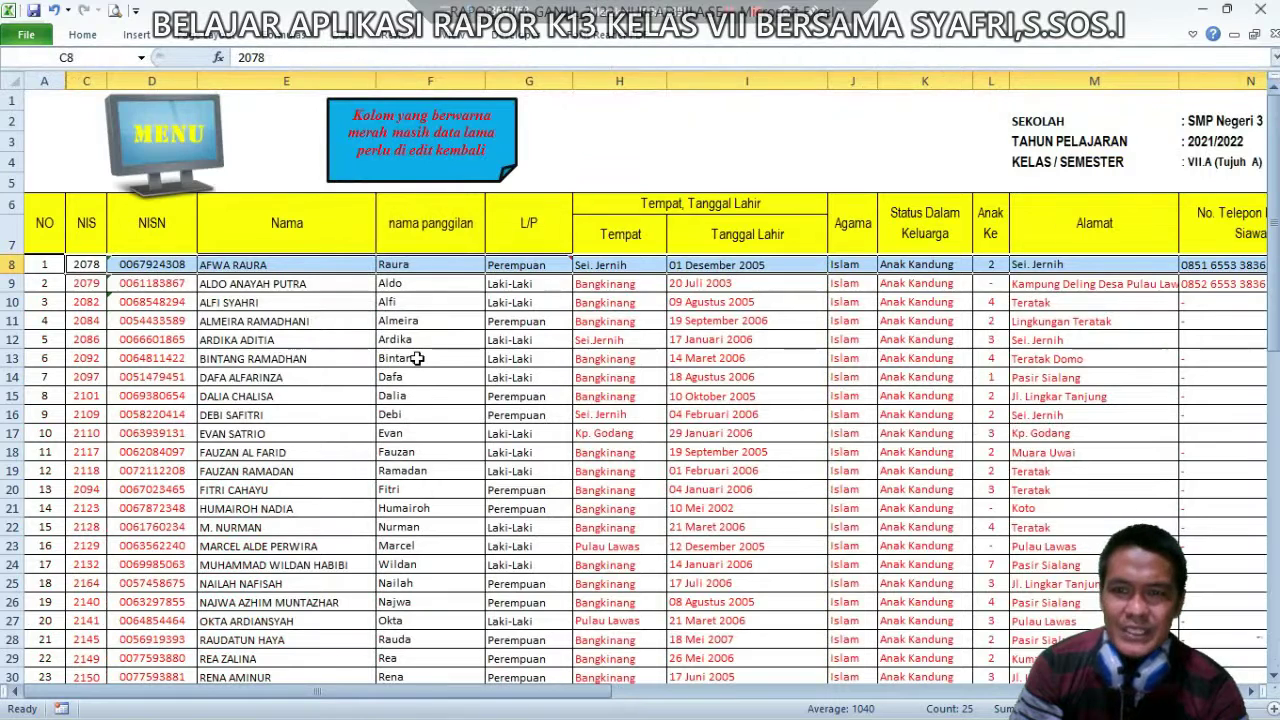